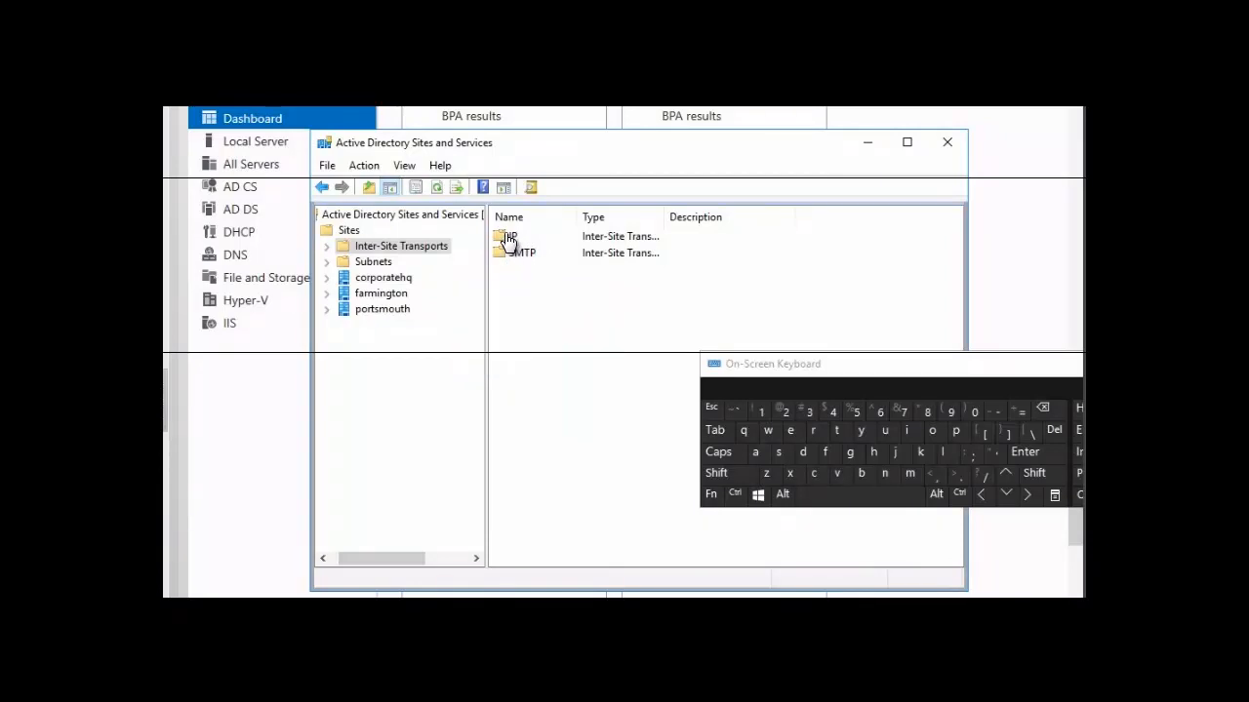
Rename the DEFAULTIPSITELINK site link in the IP inter-site transport as corporatewan
double_click(507, 238)
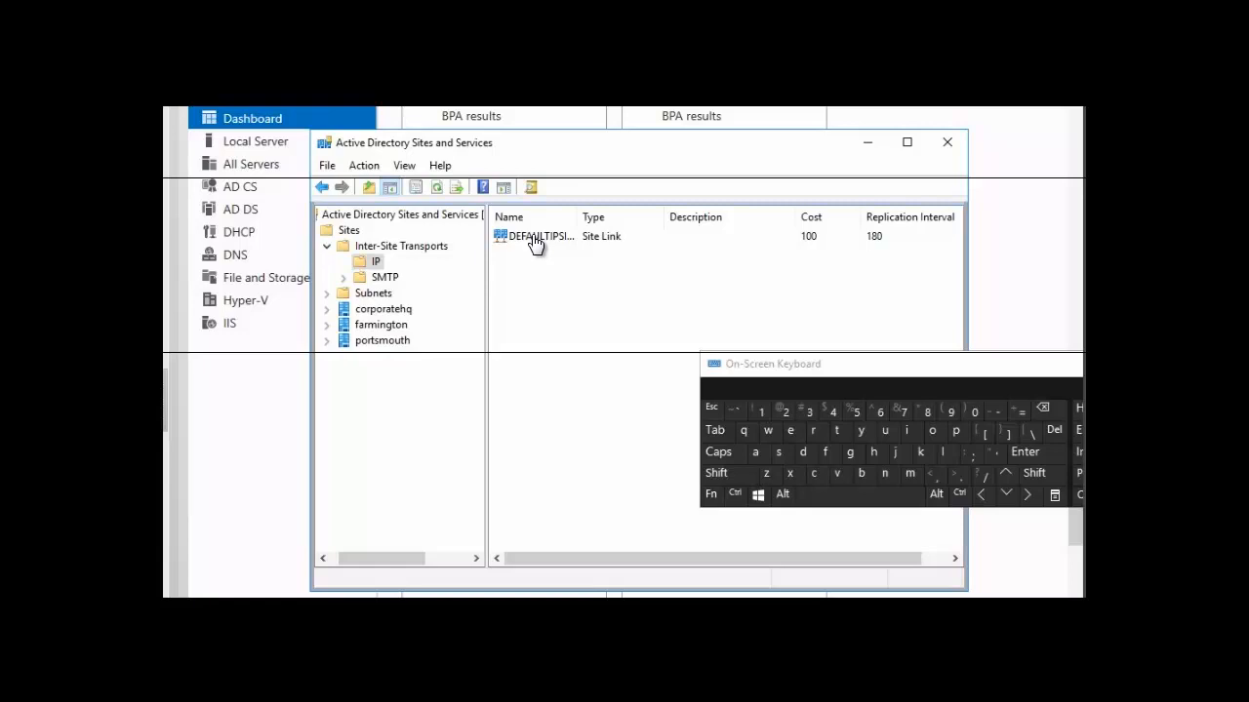
right_click(535, 244)
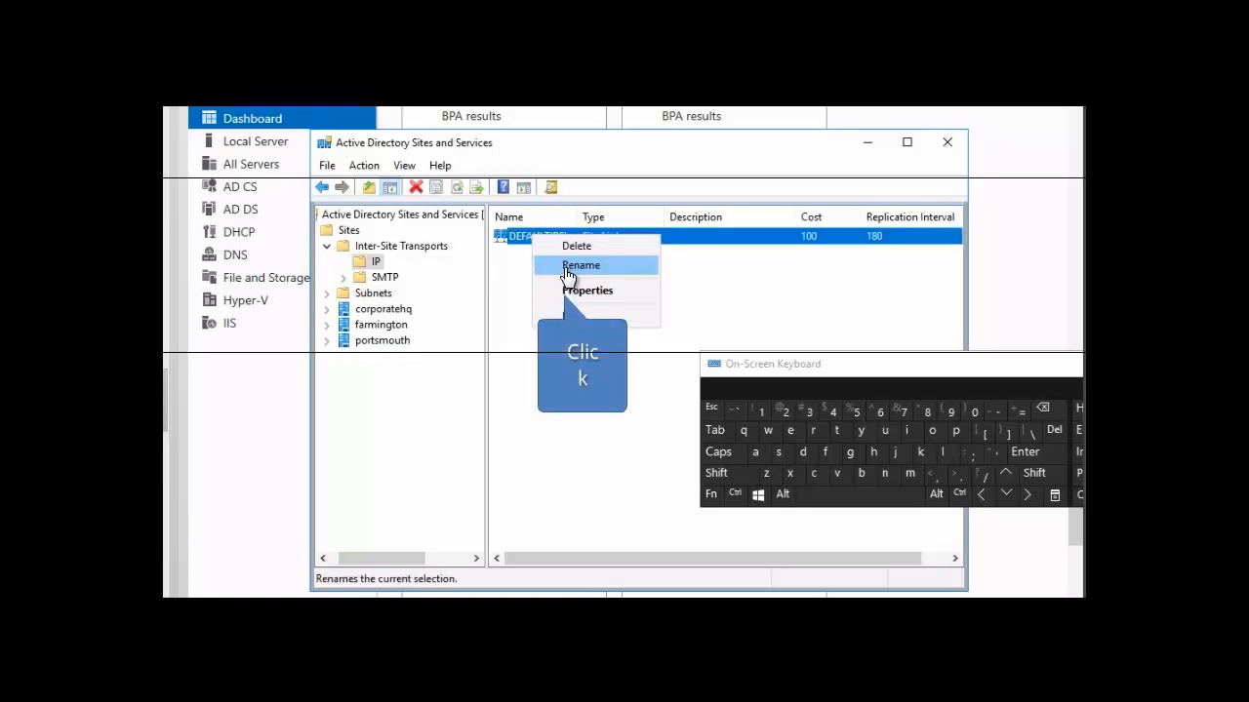
left_click(568, 270)
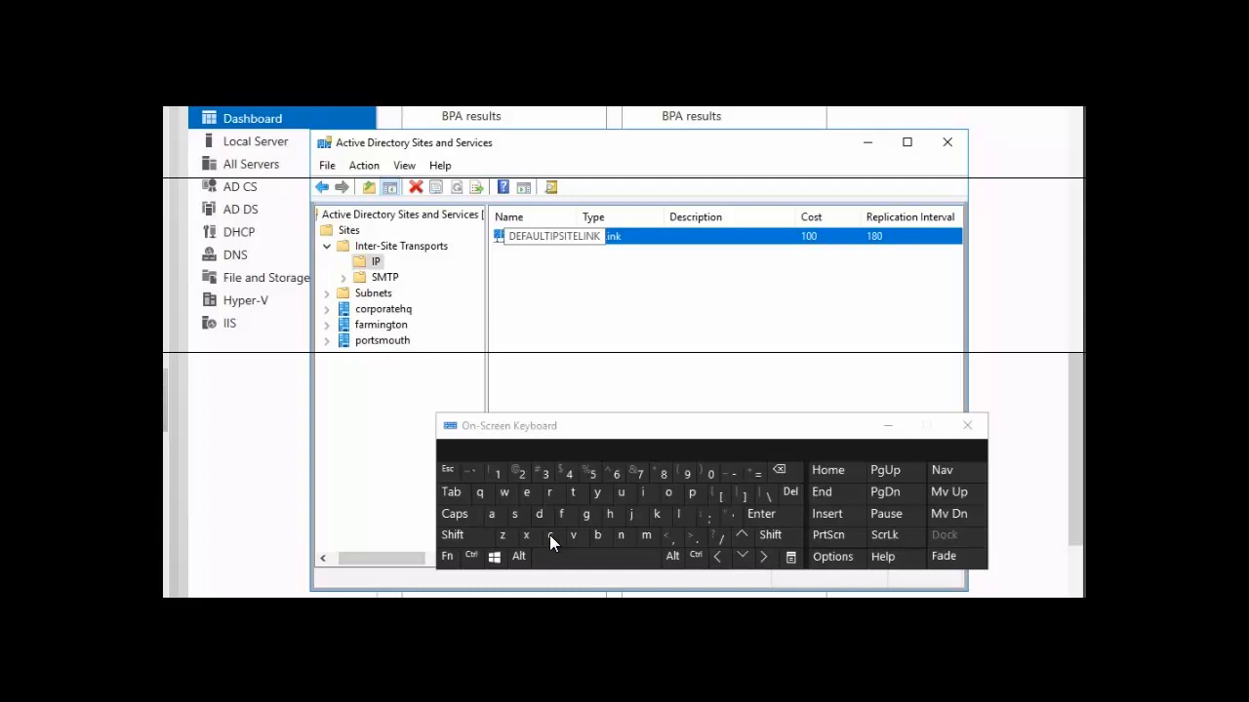
right_click(573, 237)
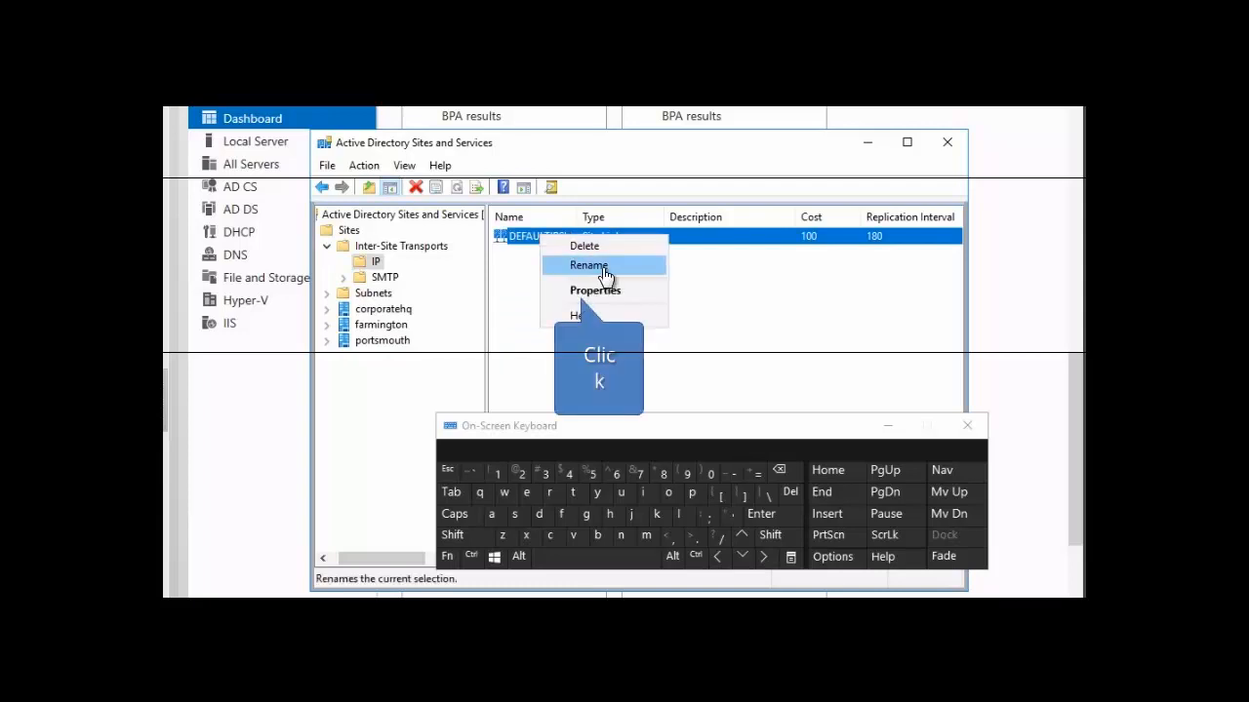
left_click(588, 266)
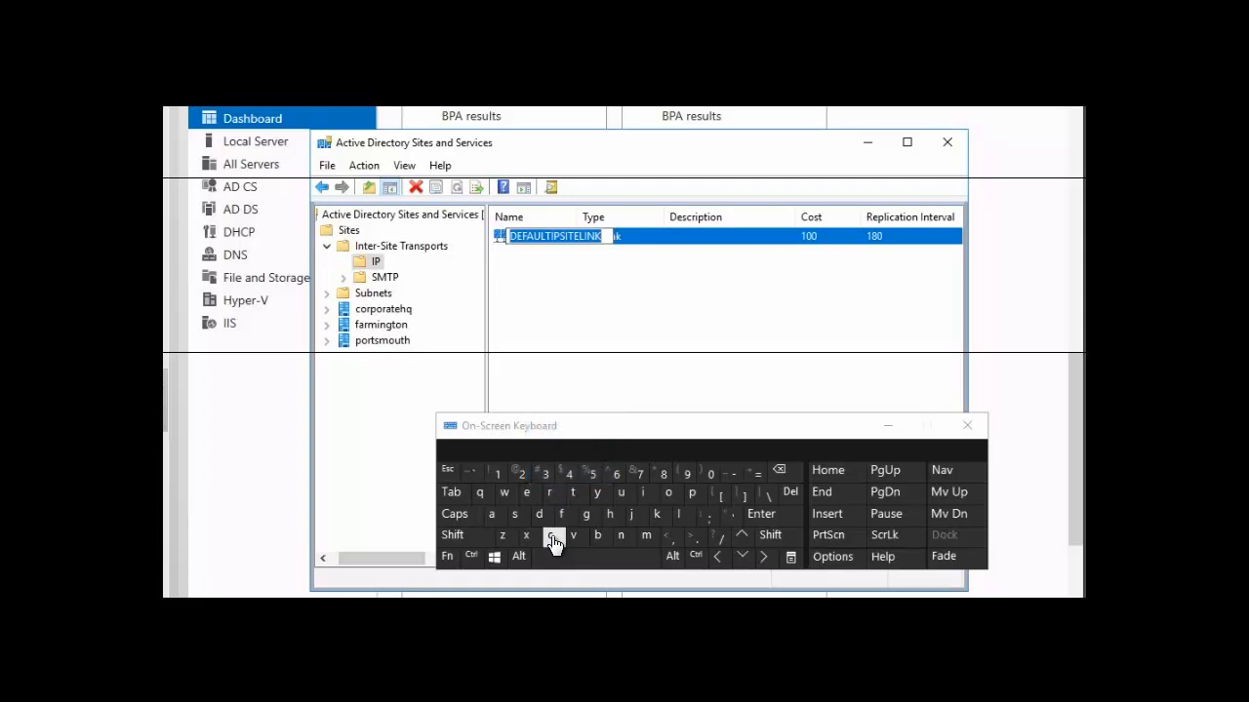
left_click(552, 539)
left_click(668, 492)
left_click(552, 497)
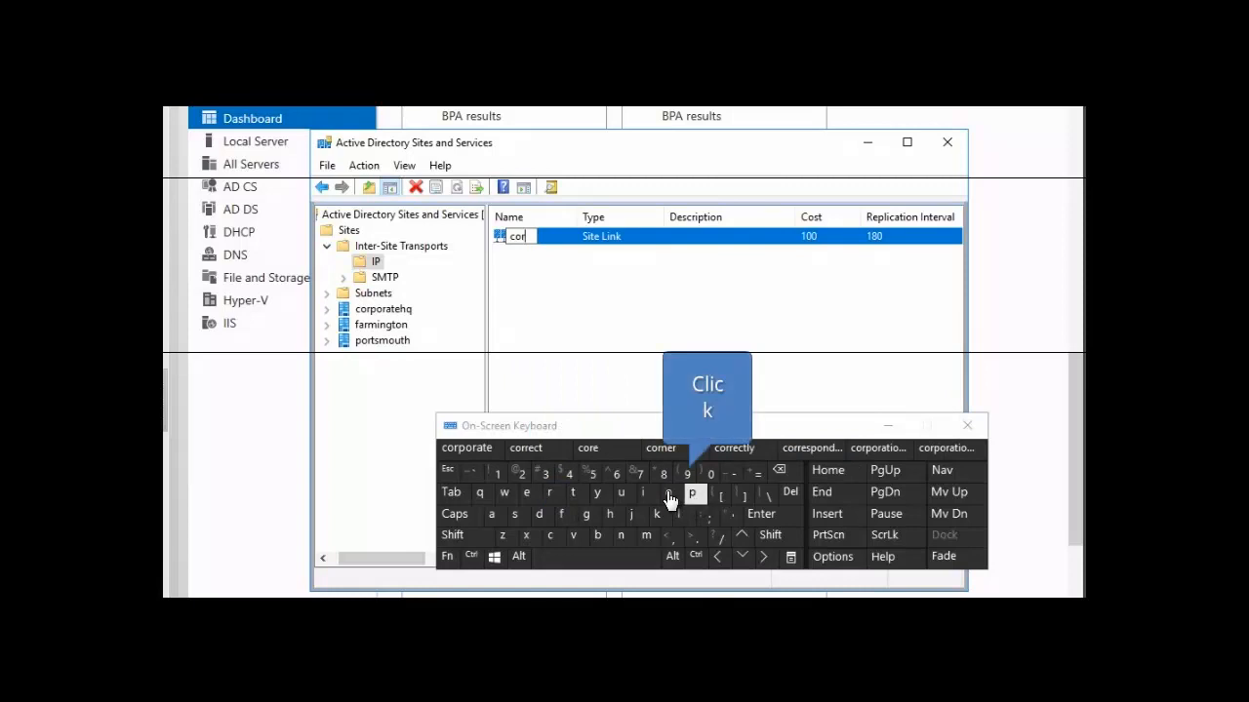
left_click(692, 493)
left_click(668, 493)
left_click(553, 492)
left_click(491, 514)
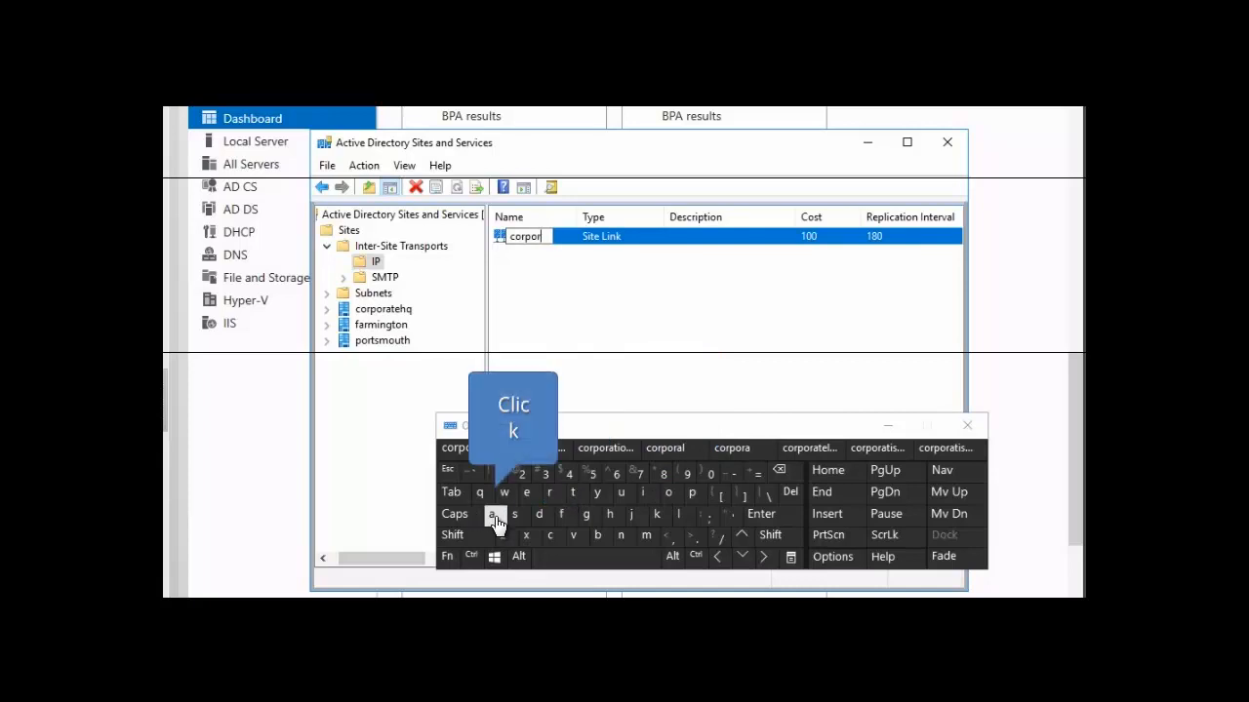
left_click(572, 493)
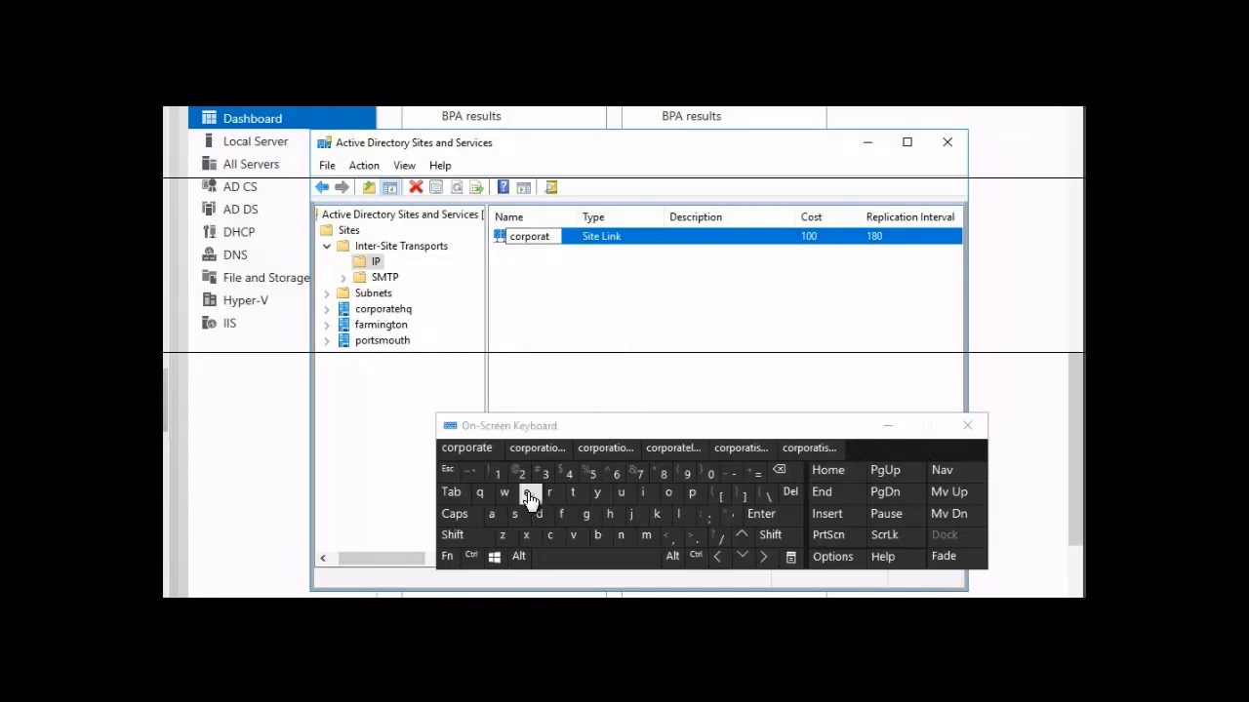
left_click(527, 493)
left_click(514, 494)
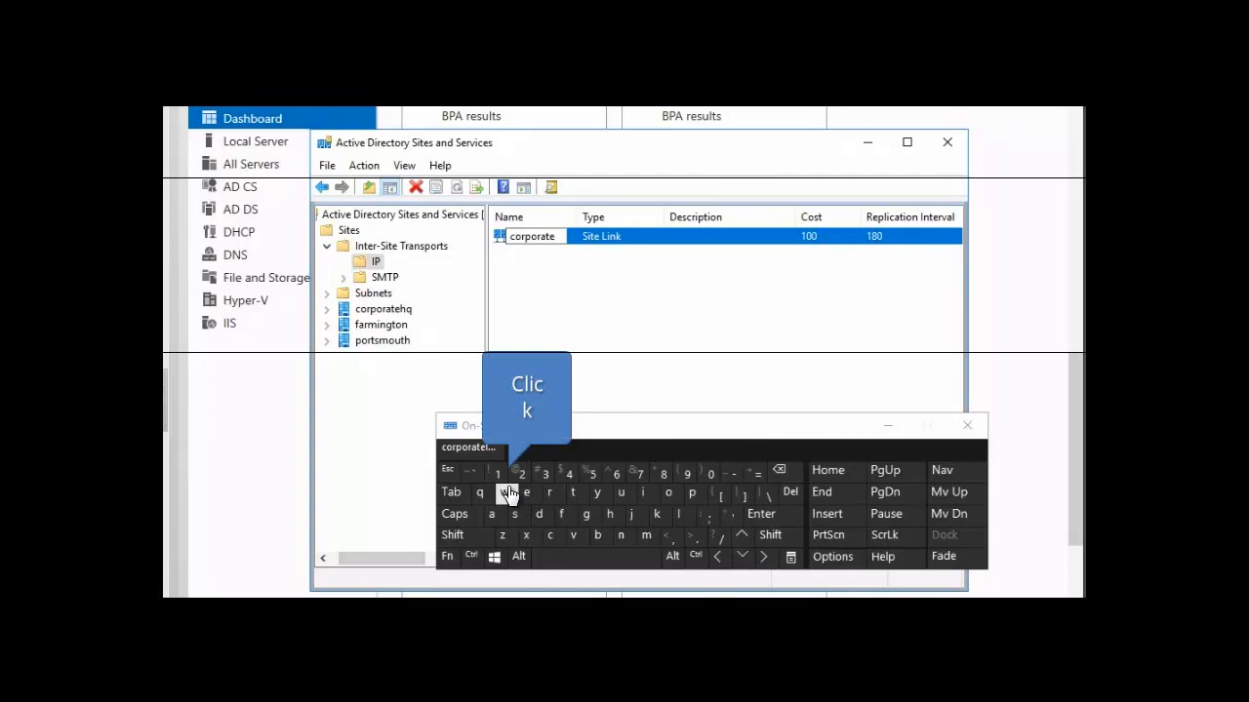
left_click(506, 493)
left_click(492, 514)
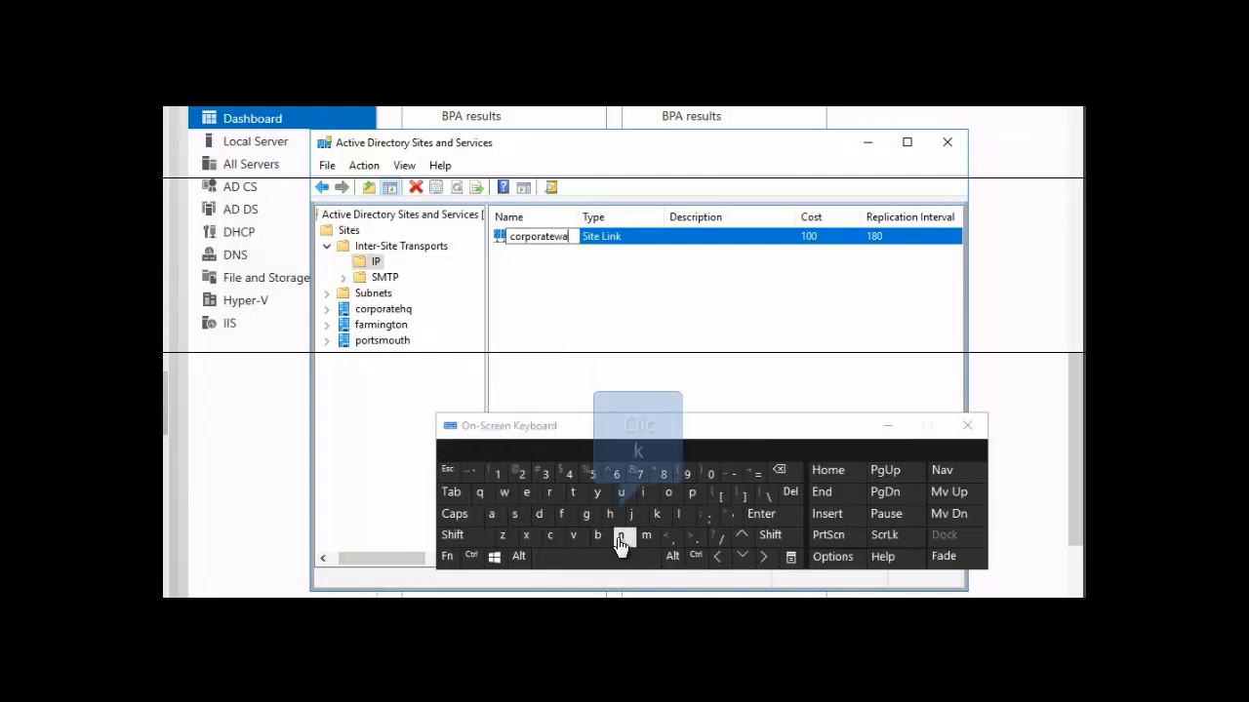
left_click(619, 535)
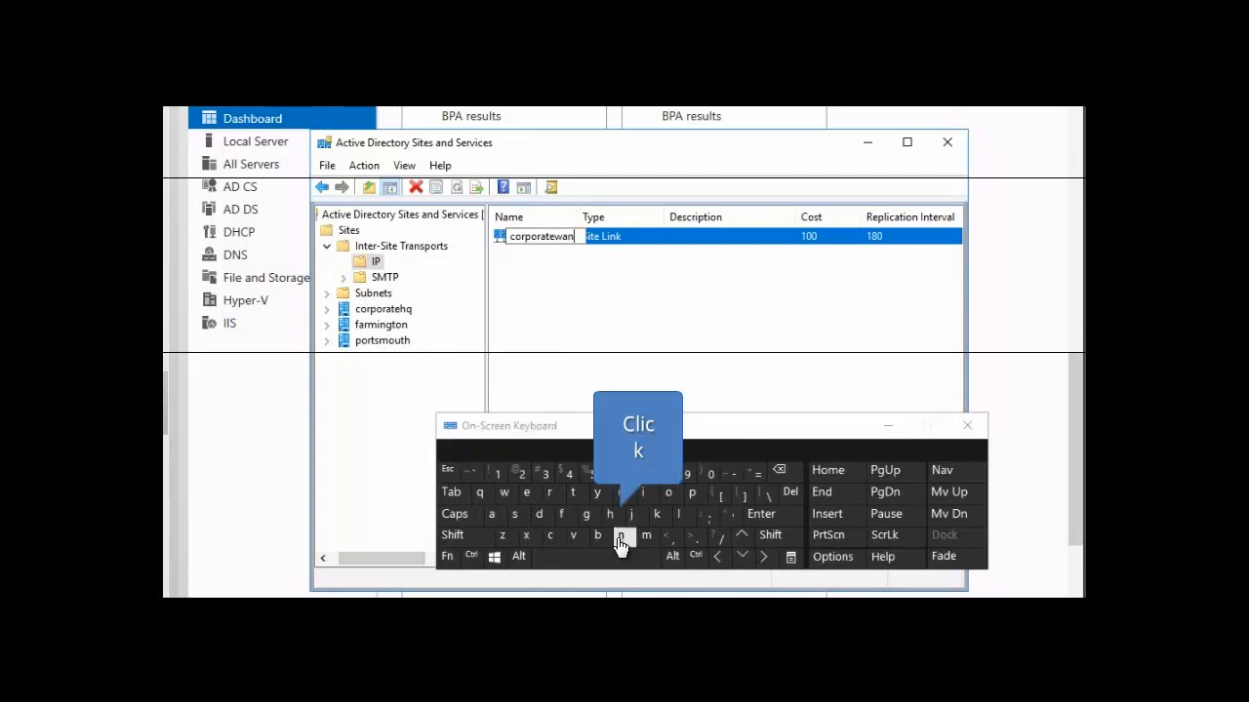
left_click(761, 515)
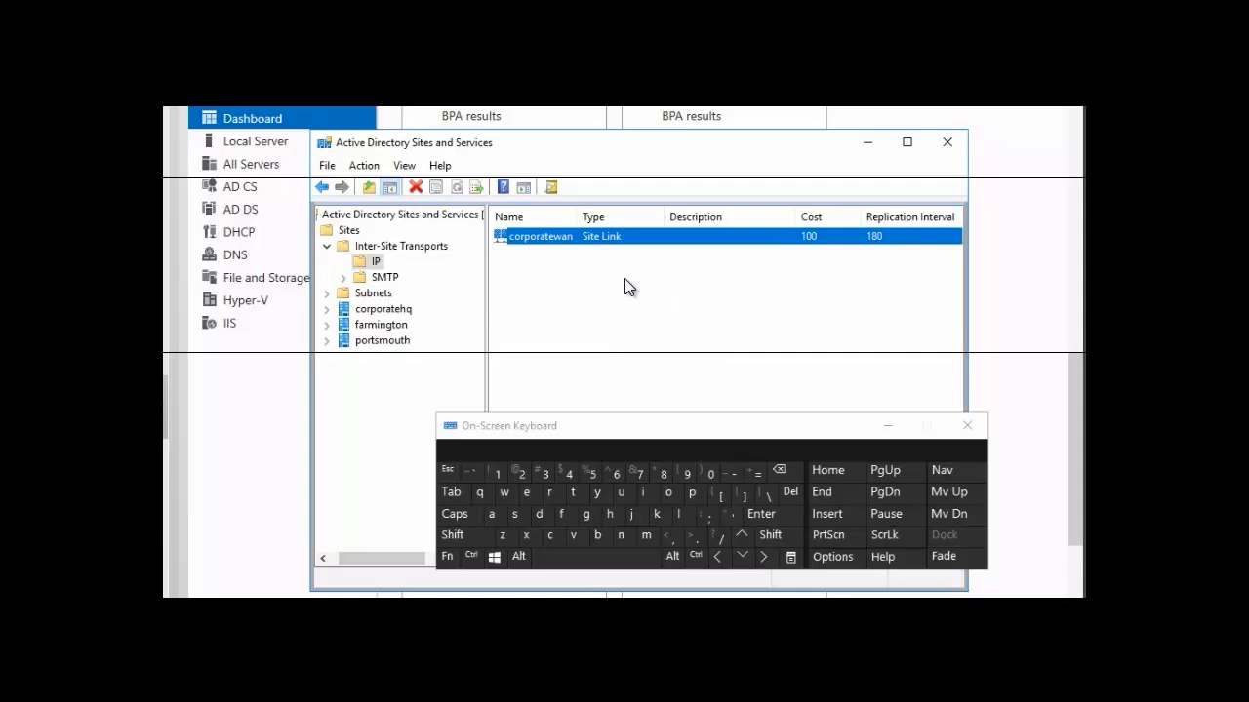
In the corporatewan site link's properties, enter a description starting with "T1 connecting corporate"
right_click(561, 241)
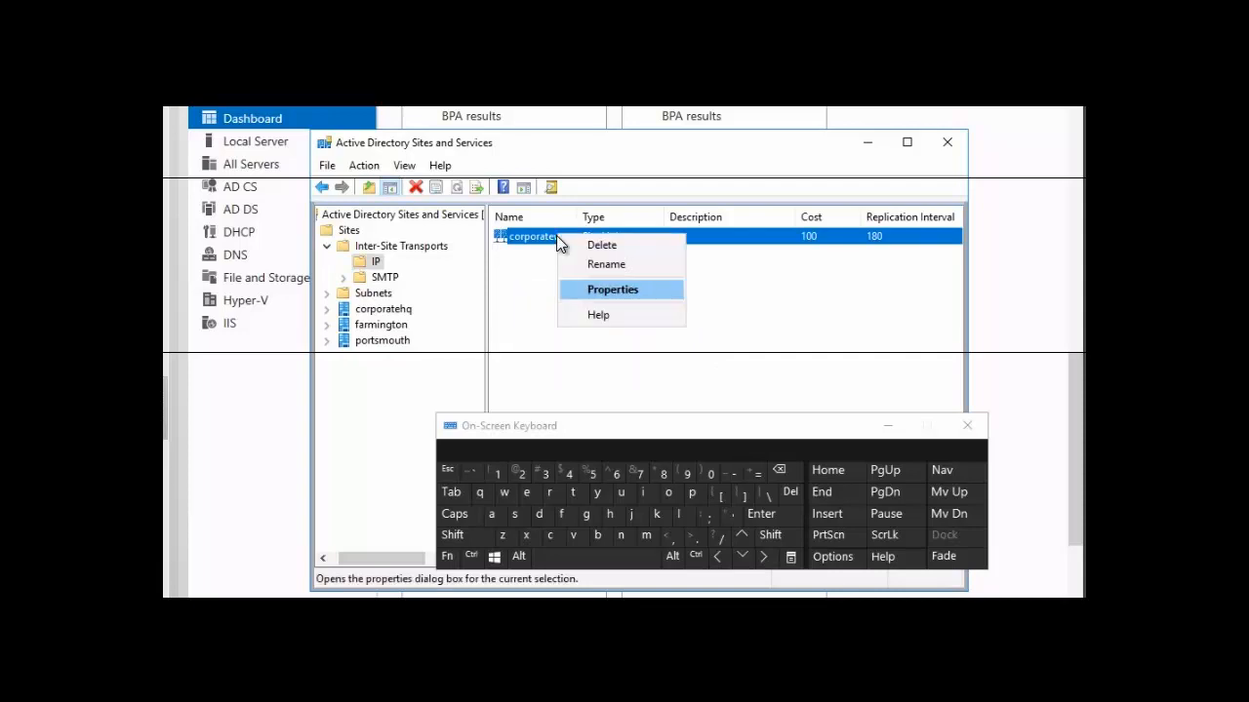
left_click(614, 291)
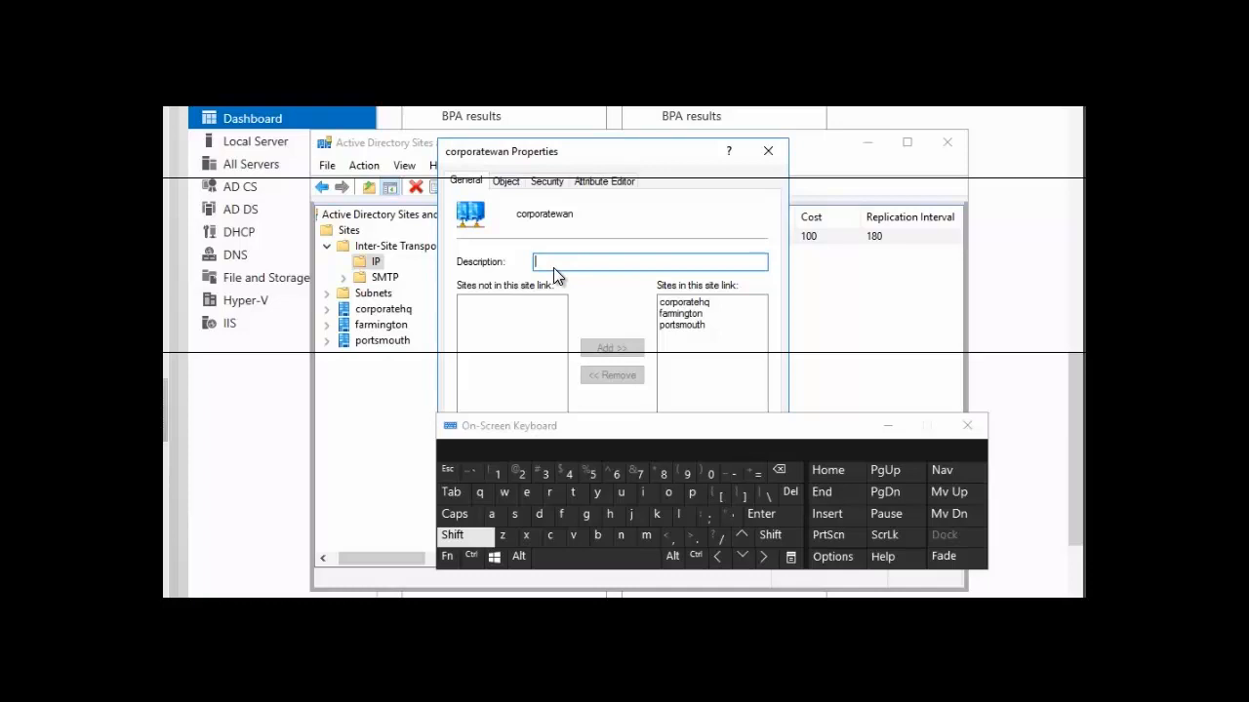
left_click(466, 539)
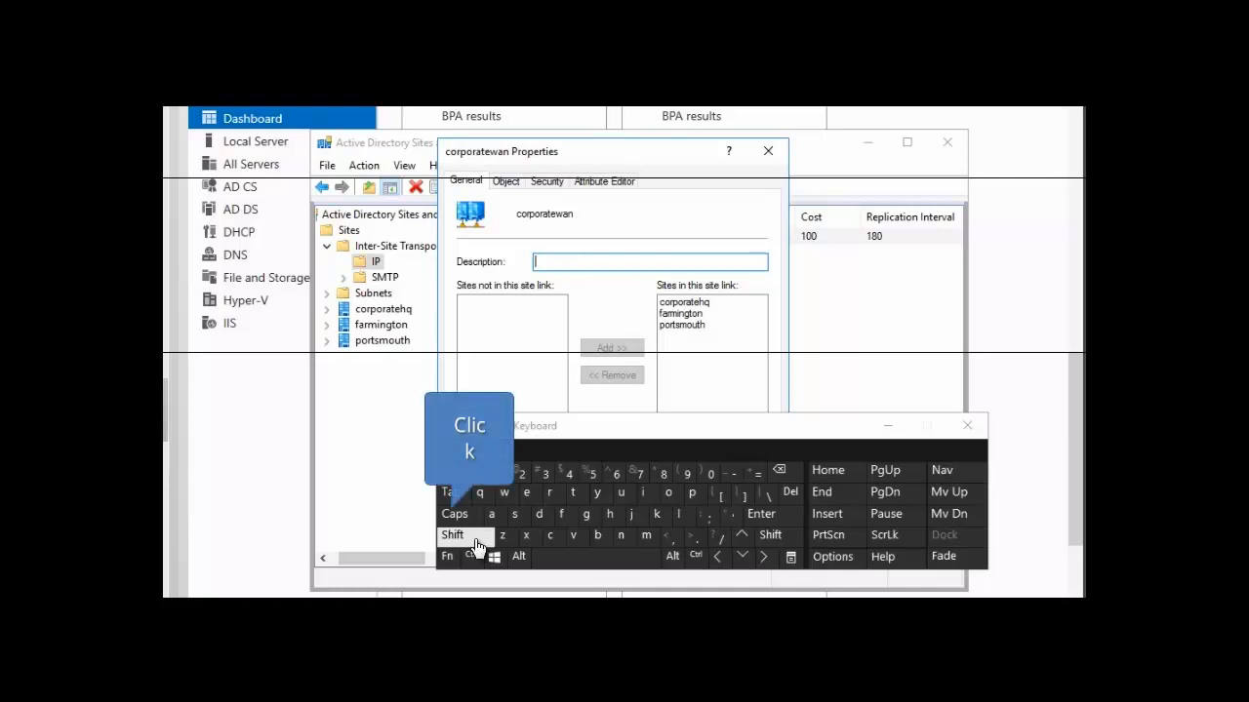
left_click(578, 493)
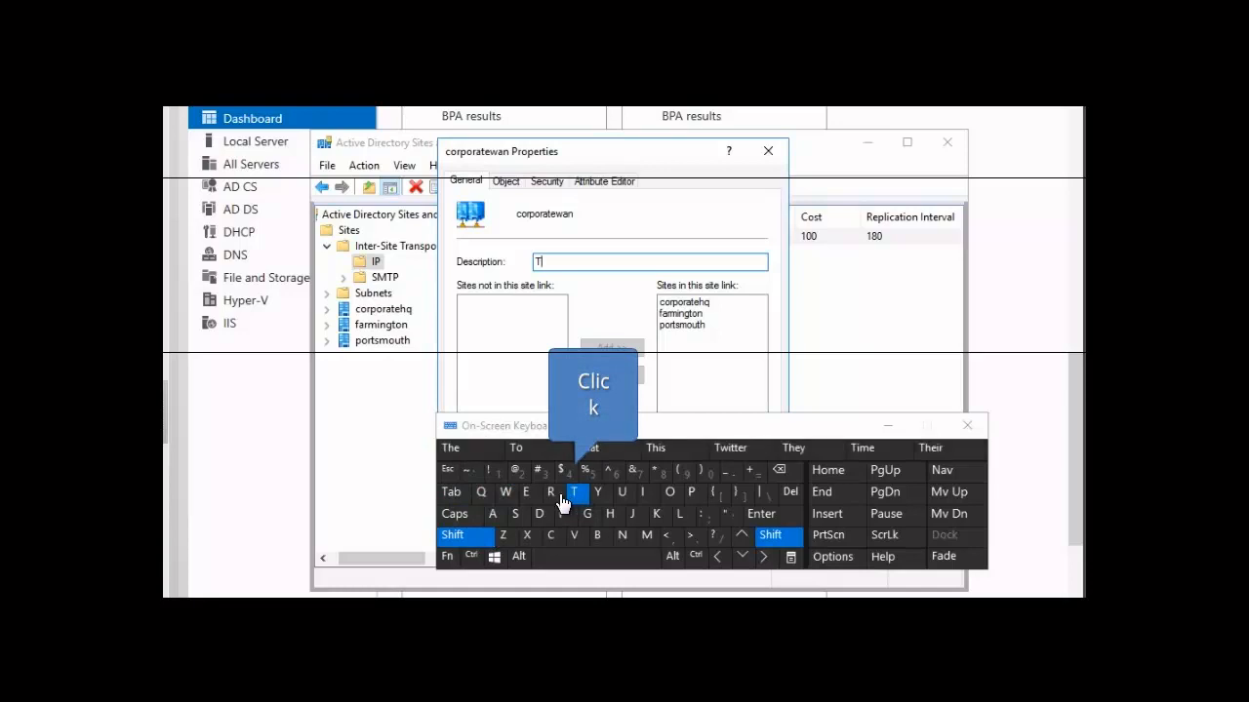
left_click(495, 476)
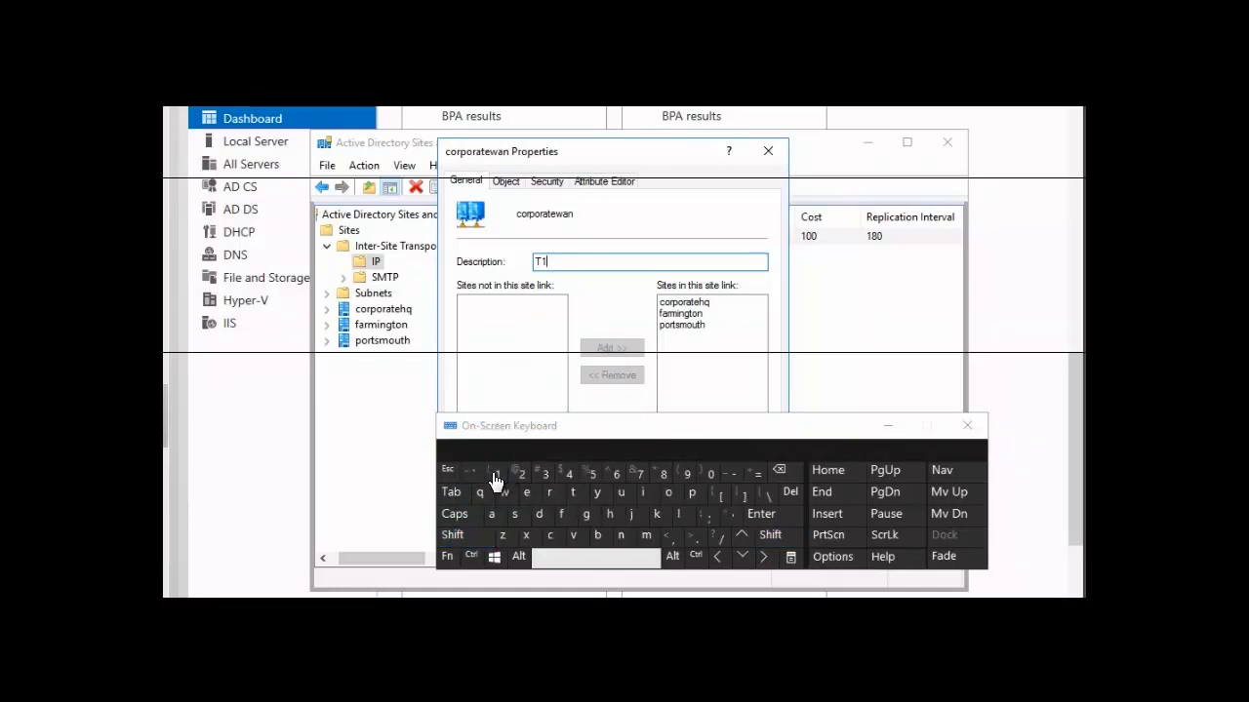
left_click(589, 560)
left_click(551, 536)
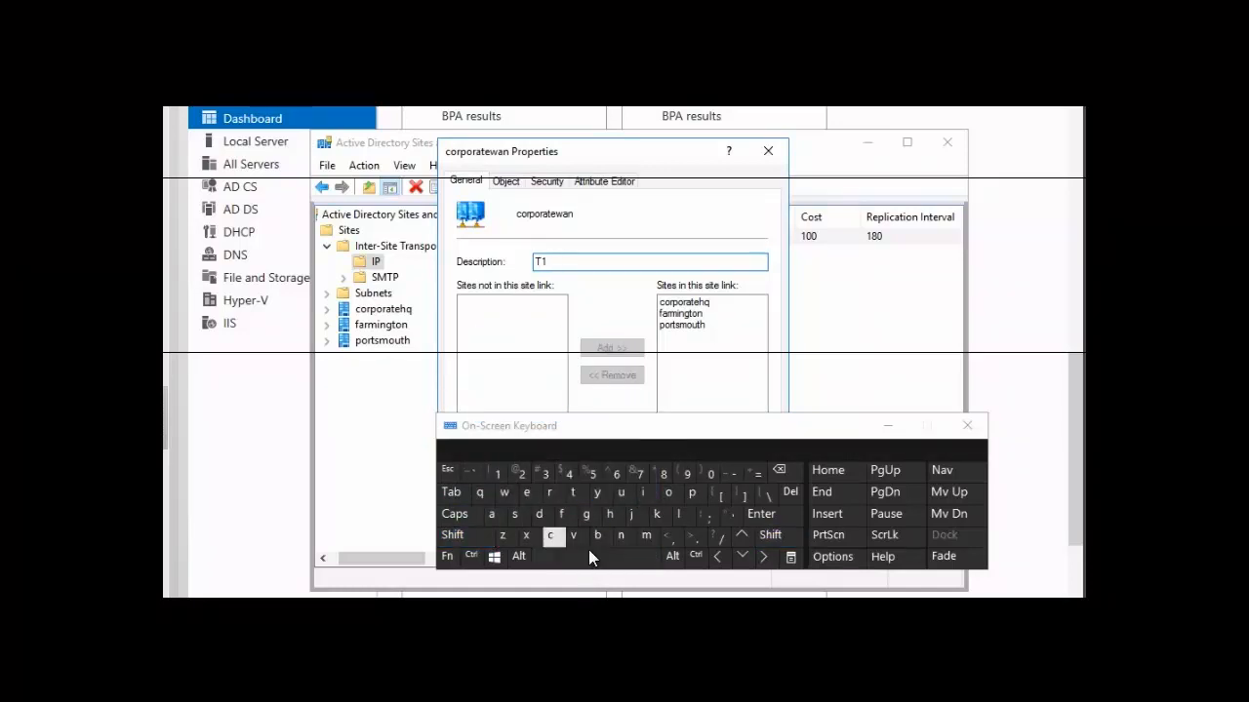
left_click(671, 494)
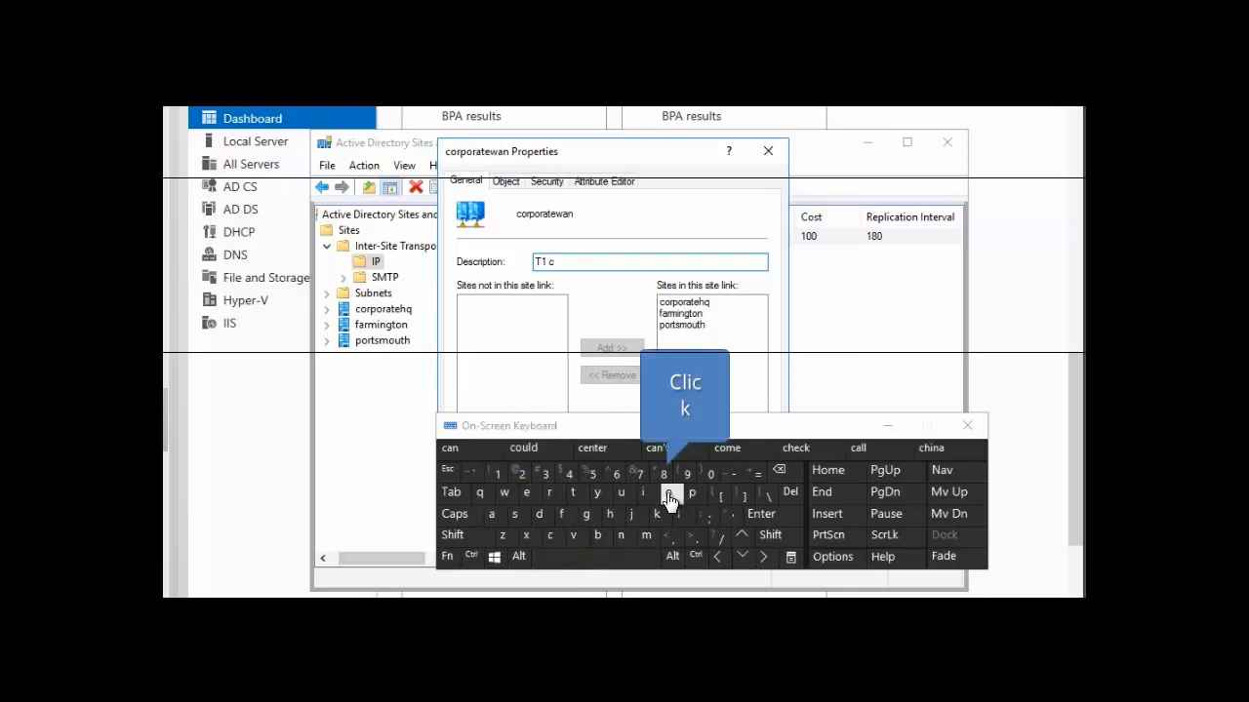
left_click(625, 537)
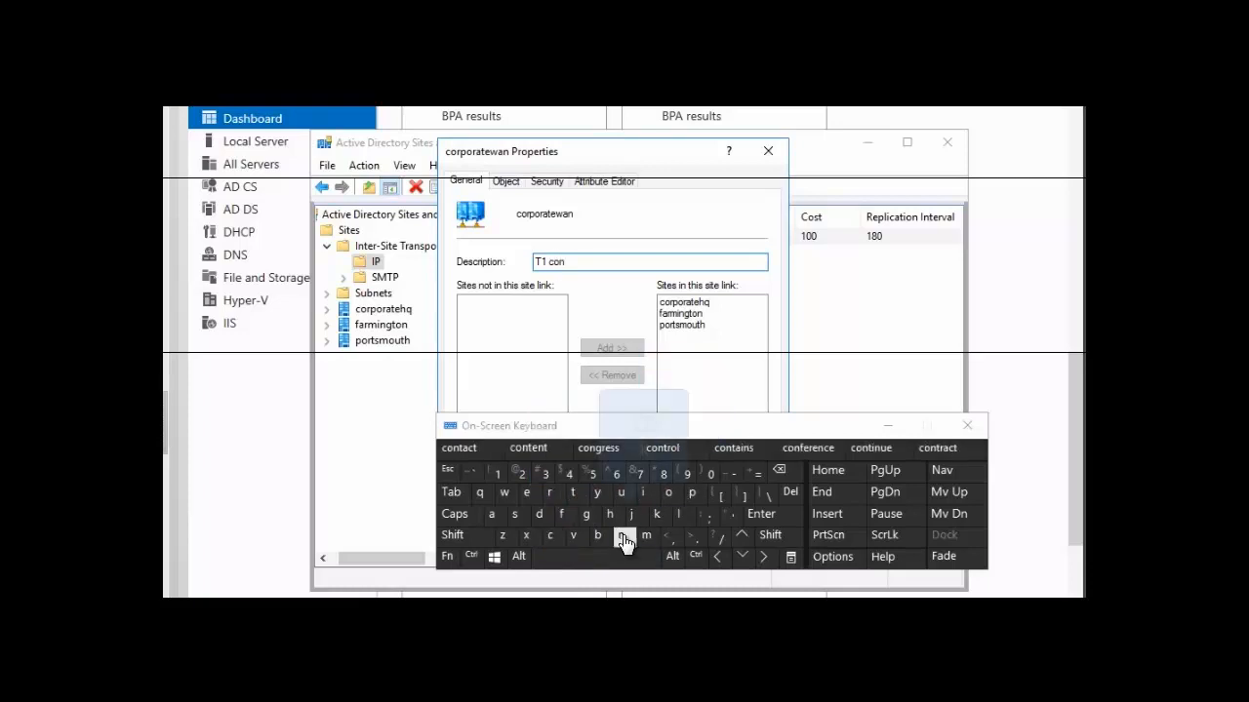
left_click(624, 537)
left_click(528, 495)
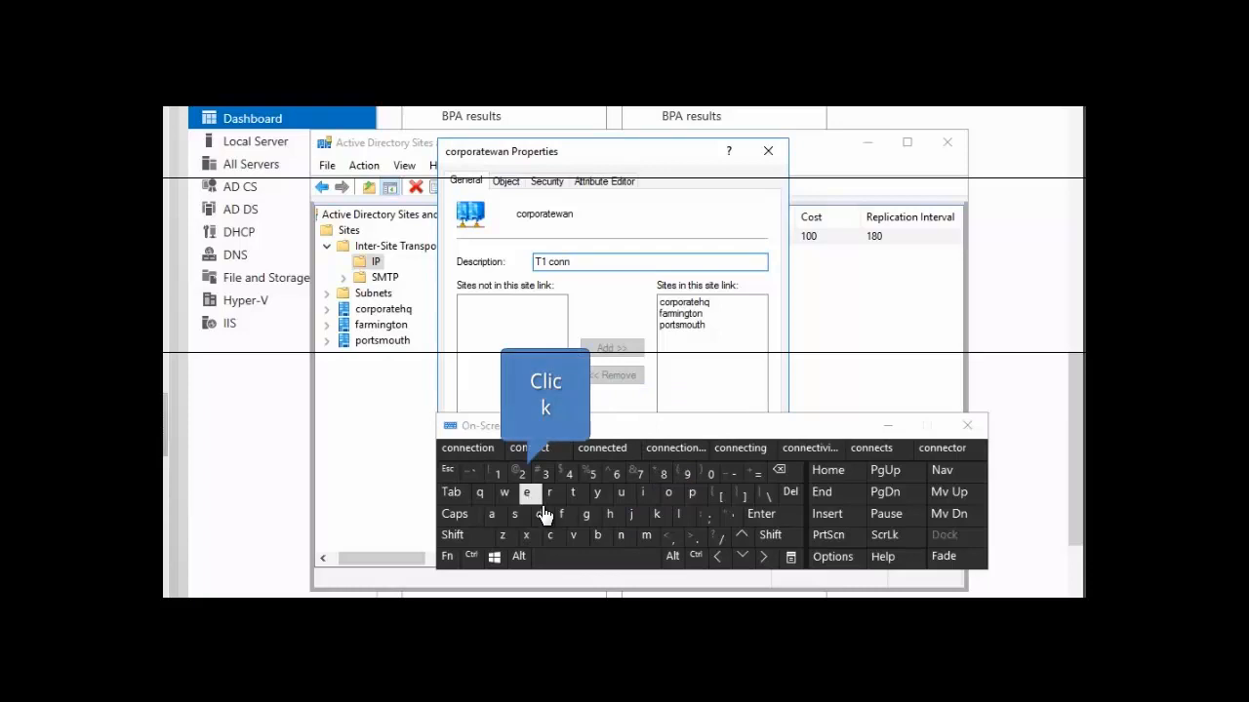
left_click(552, 534)
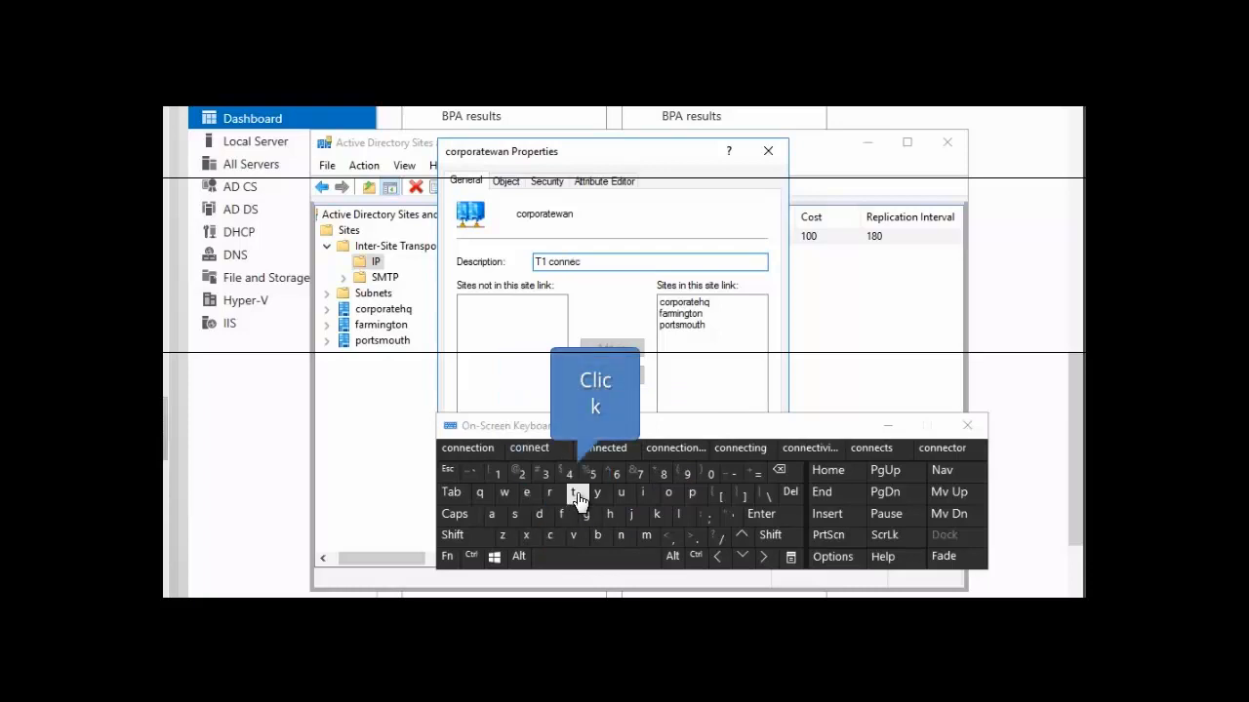
left_click(572, 493)
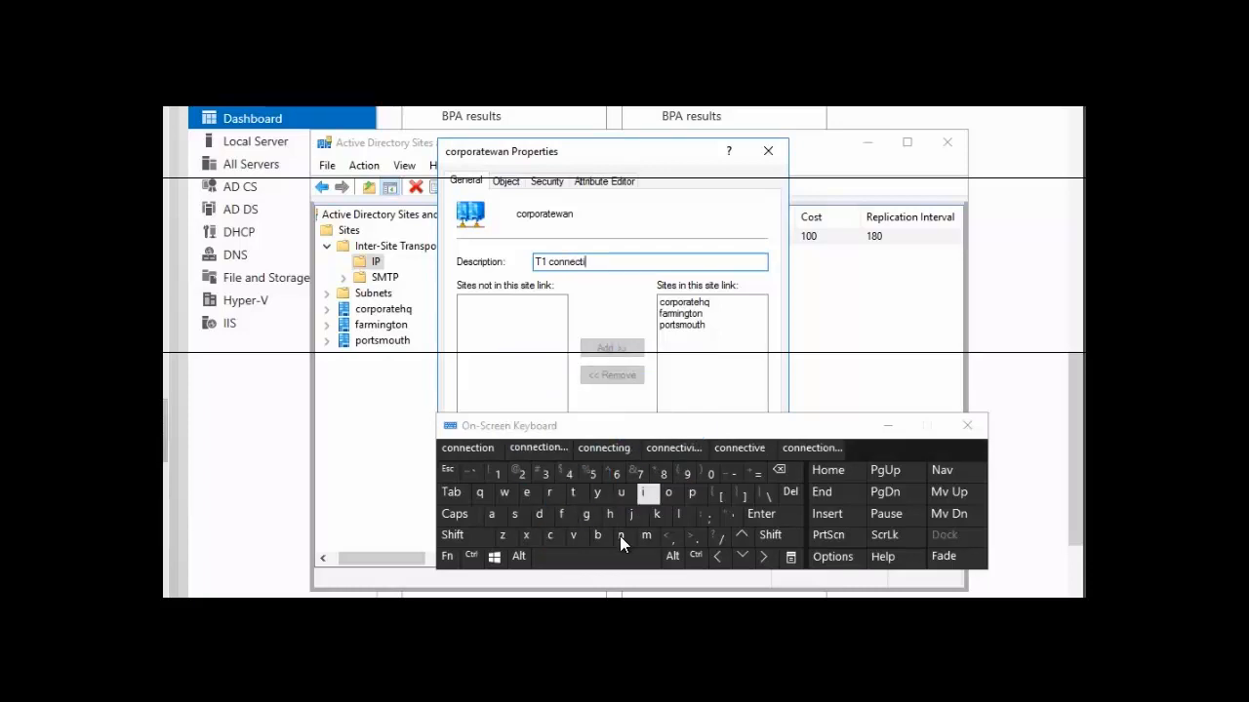
left_click(584, 514)
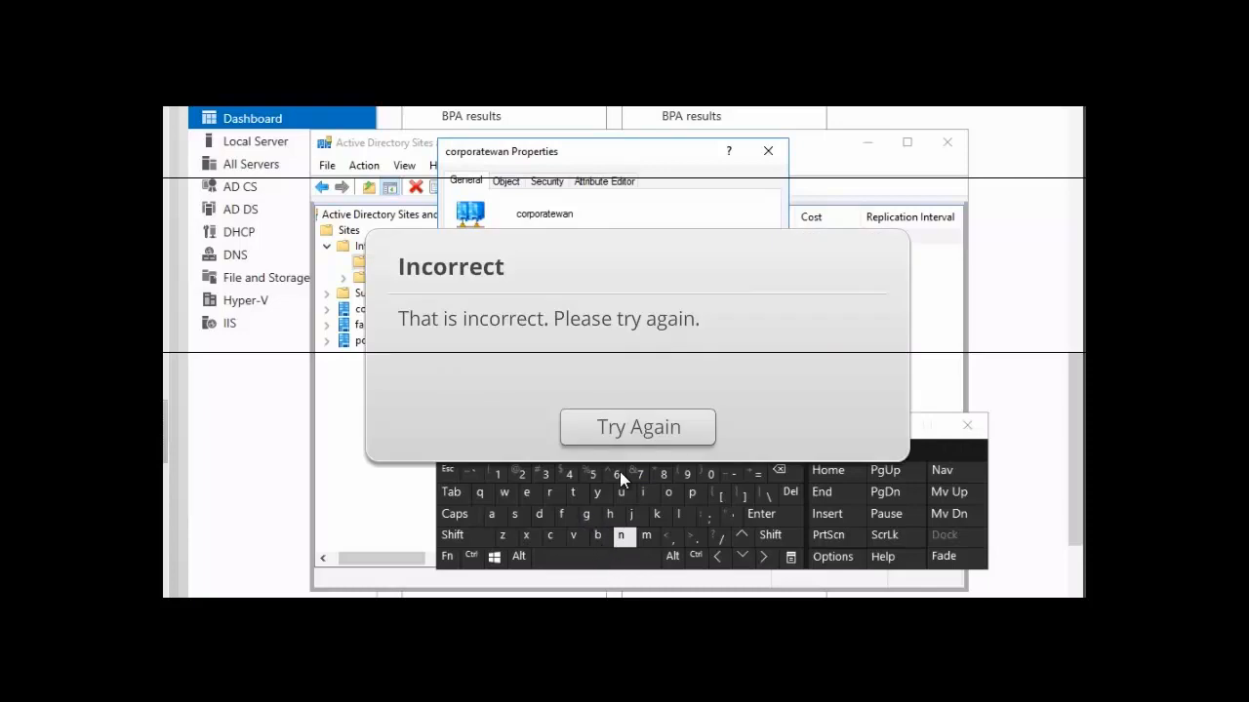
left_click(649, 435)
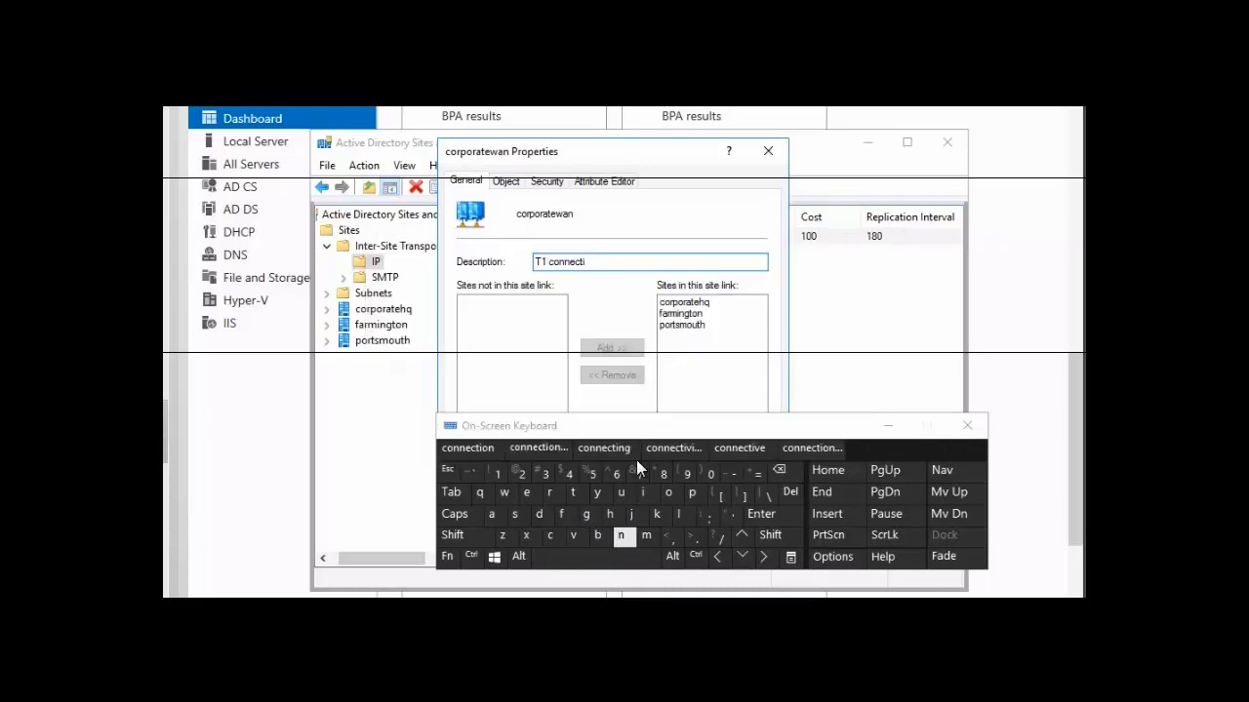
left_click(624, 537)
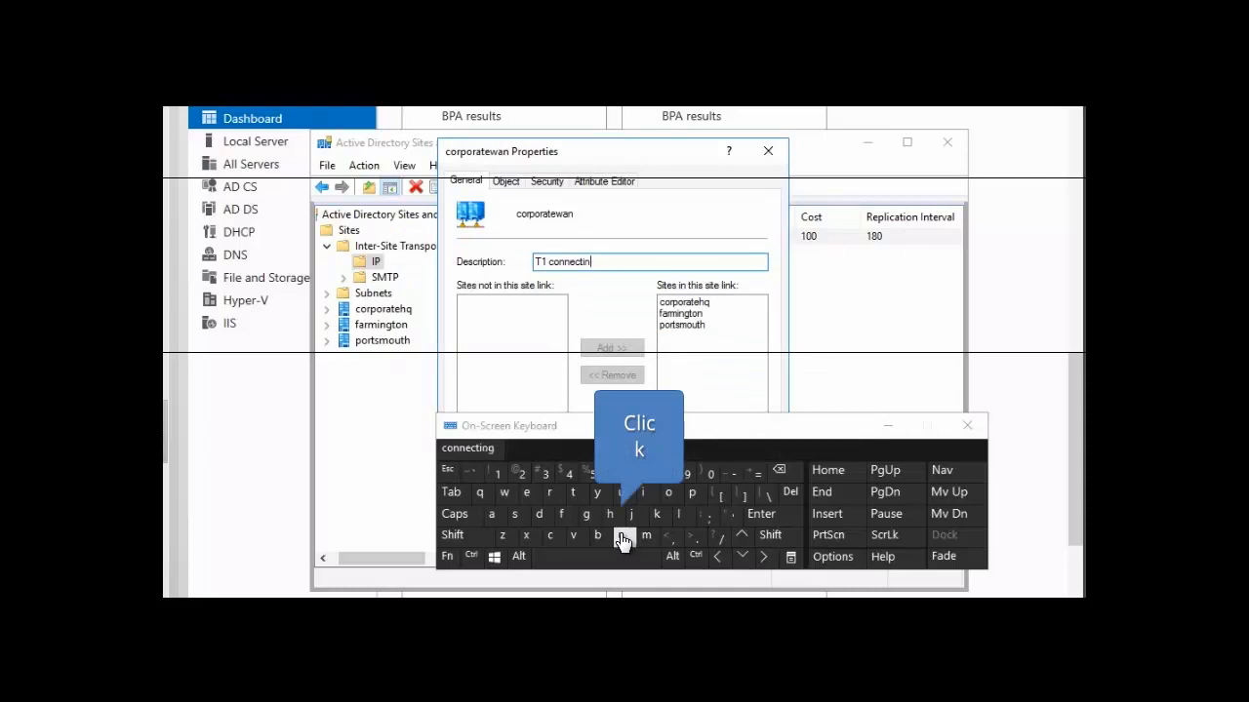
left_click(591, 517)
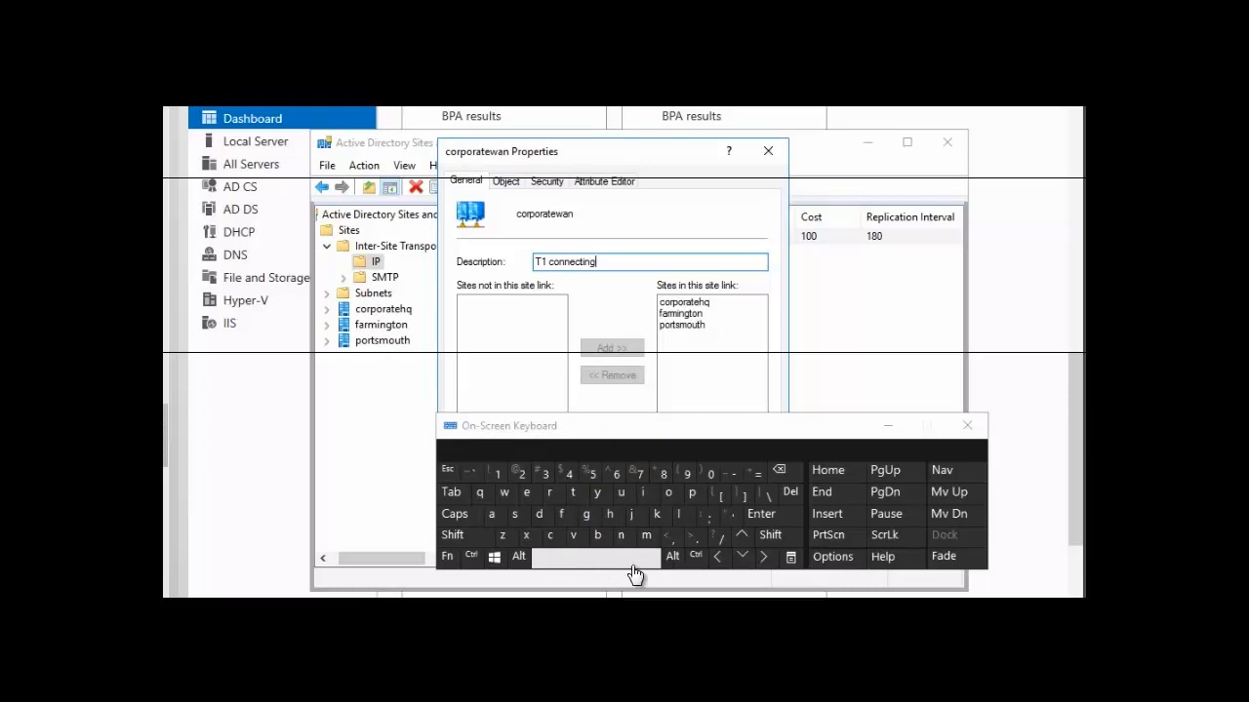
left_click(634, 567)
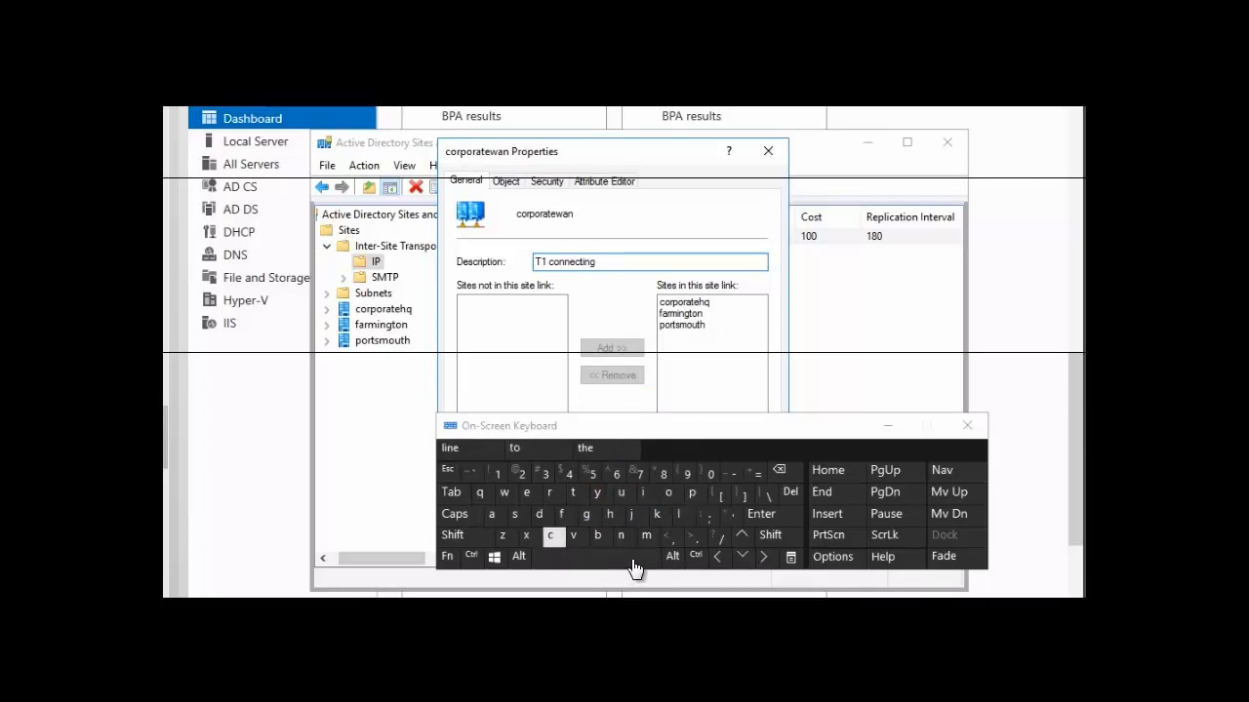
left_click(552, 541)
left_click(669, 494)
left_click(553, 493)
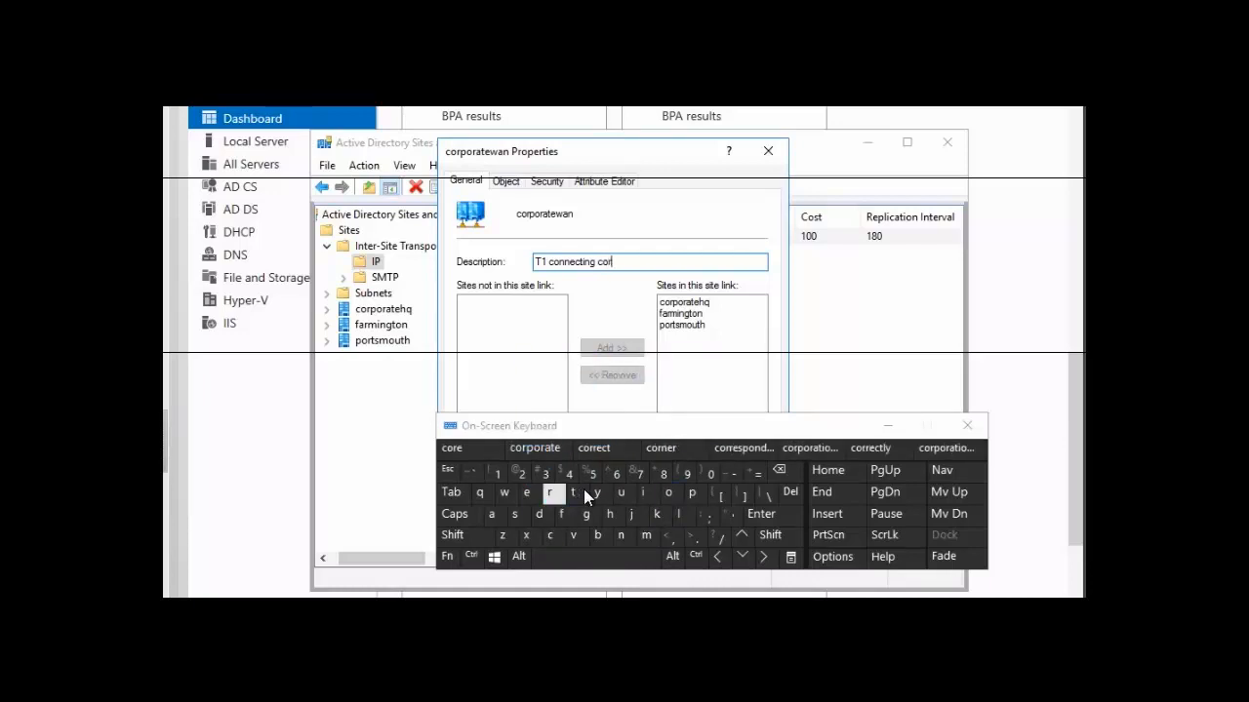
left_click(693, 495)
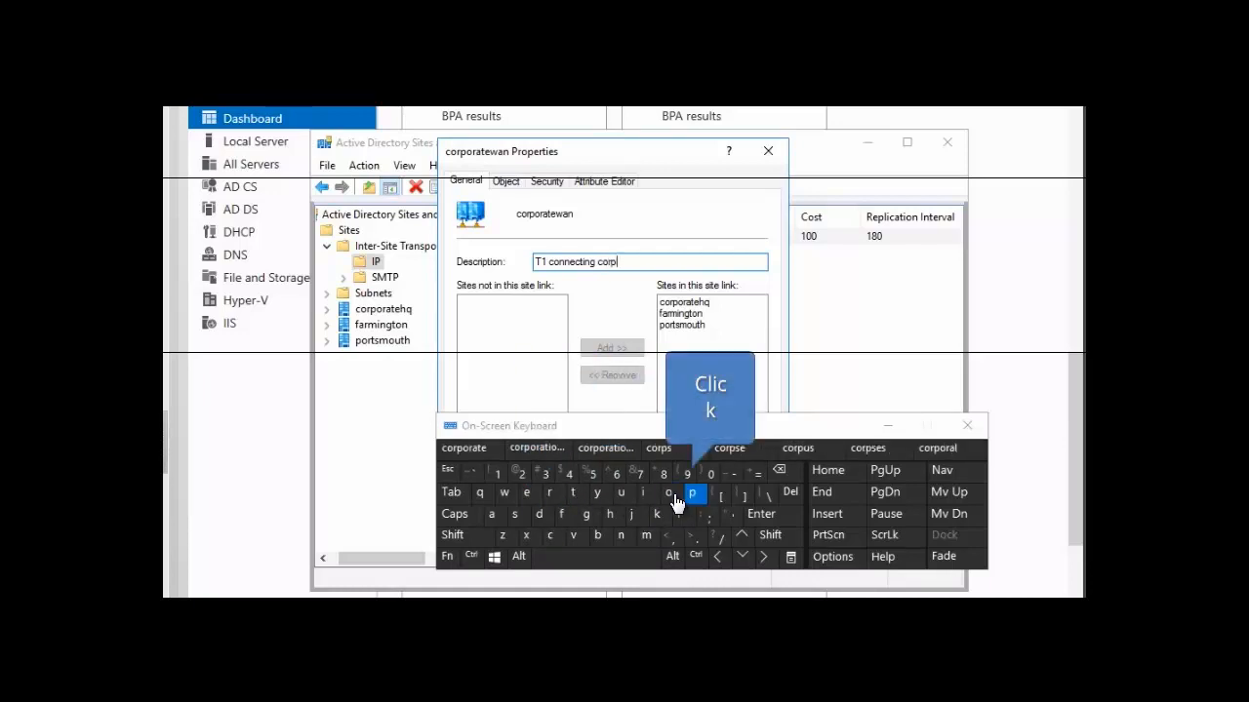
left_click(672, 497)
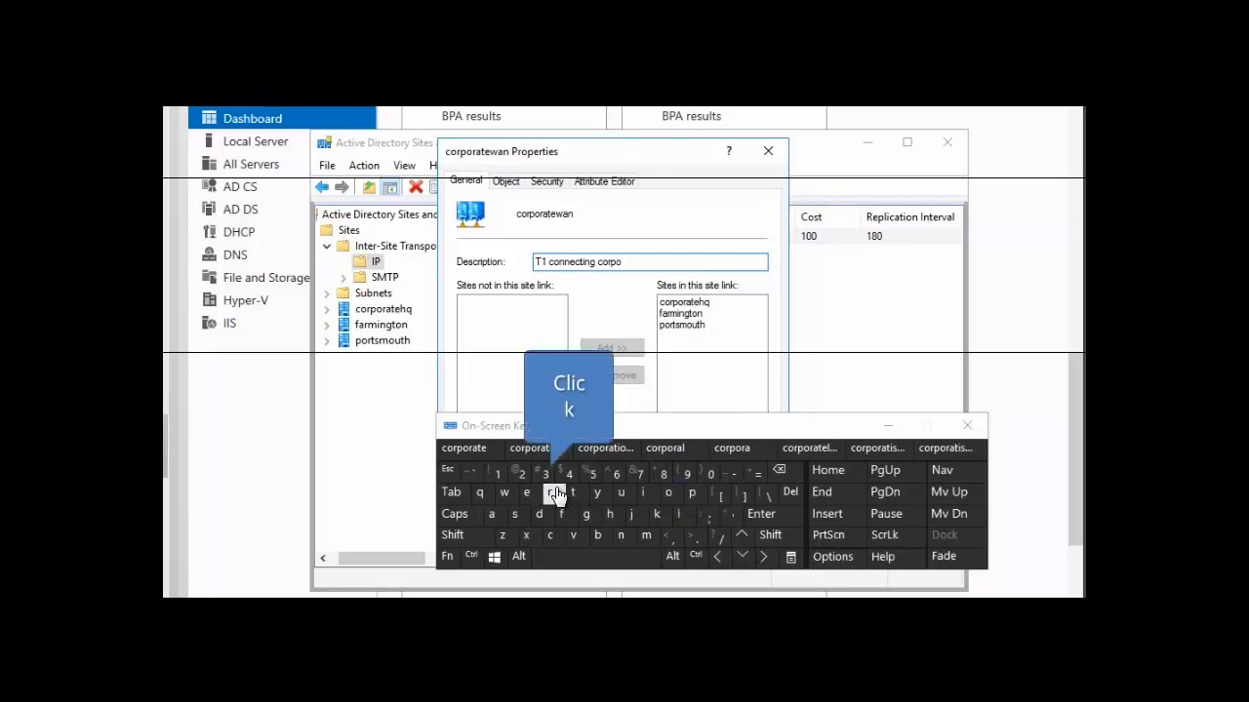
left_click(553, 493)
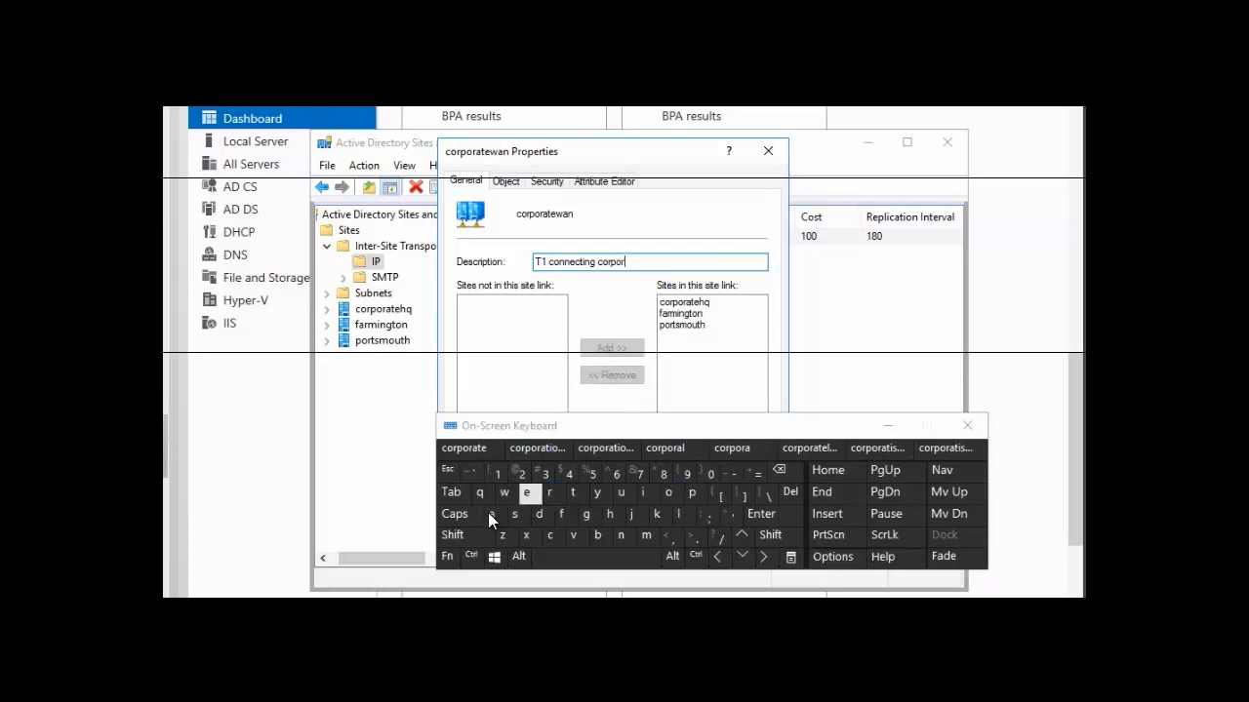
left_click(491, 514)
left_click(579, 499)
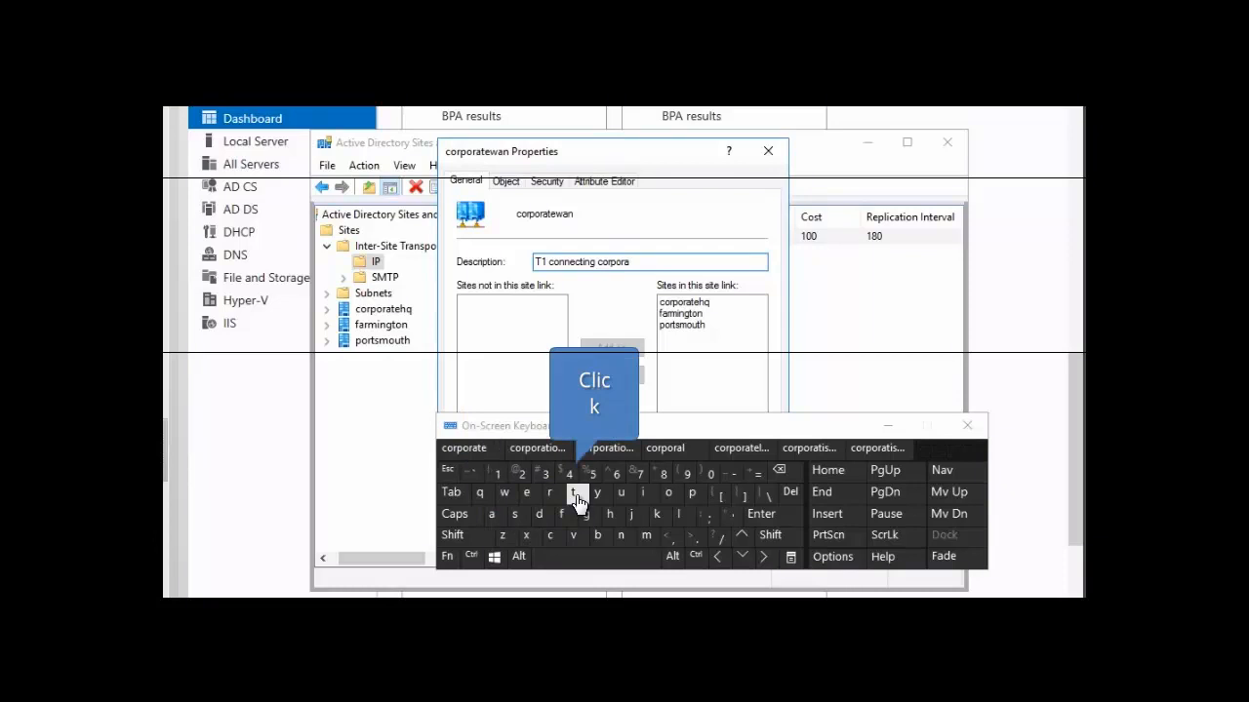
left_click(527, 495)
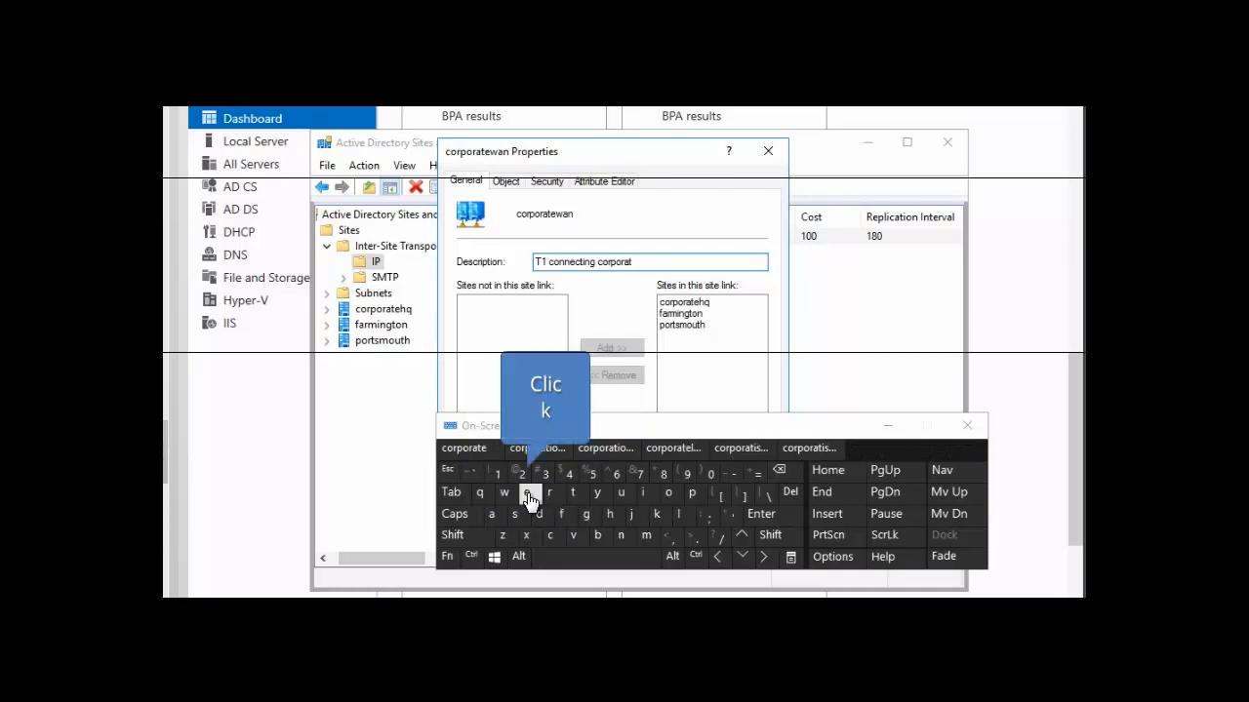
left_click(573, 560)
left_click(692, 492)
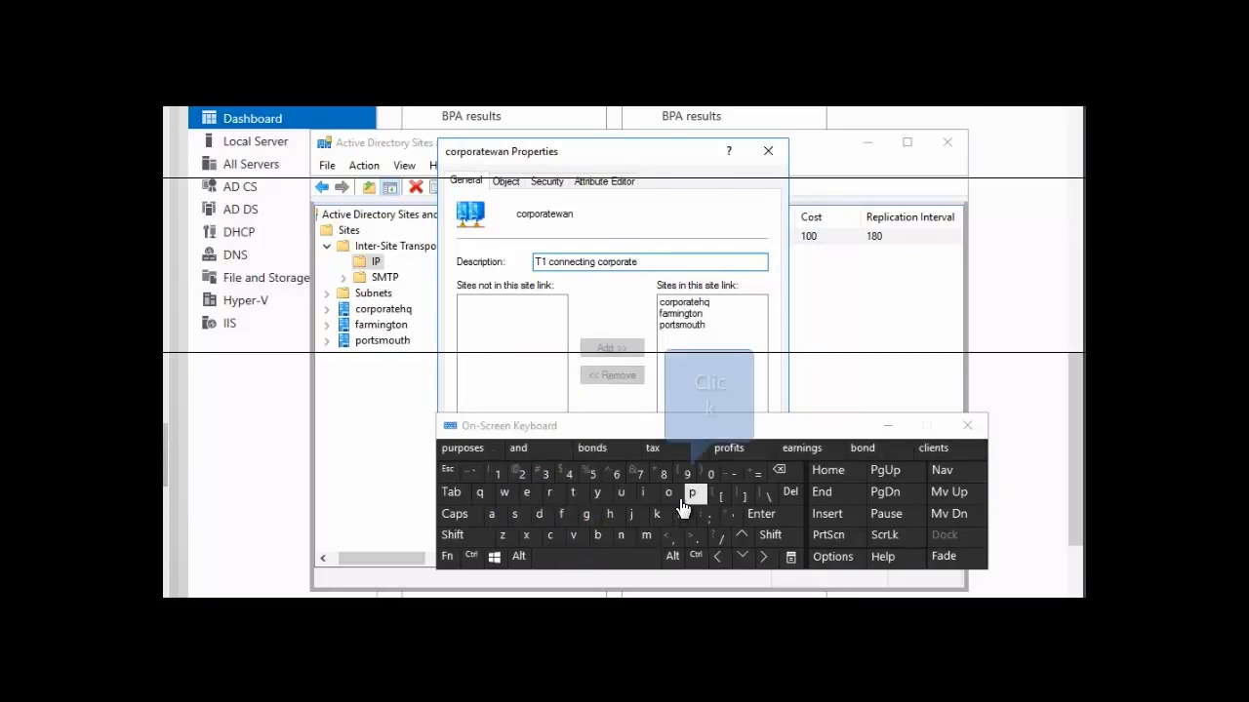
Complete the corporatewan site link's description so it reads "T1 connecting corporate portsmouth offices"
left_click(668, 495)
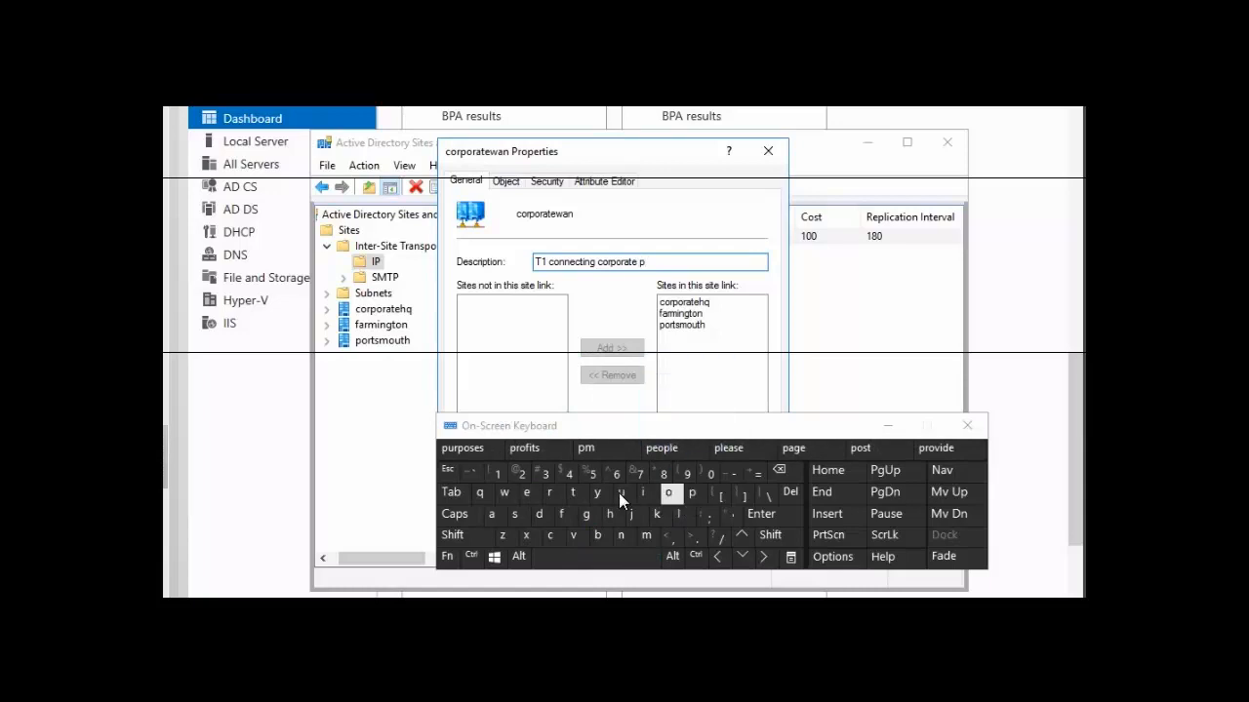
left_click(556, 495)
left_click(572, 492)
left_click(516, 514)
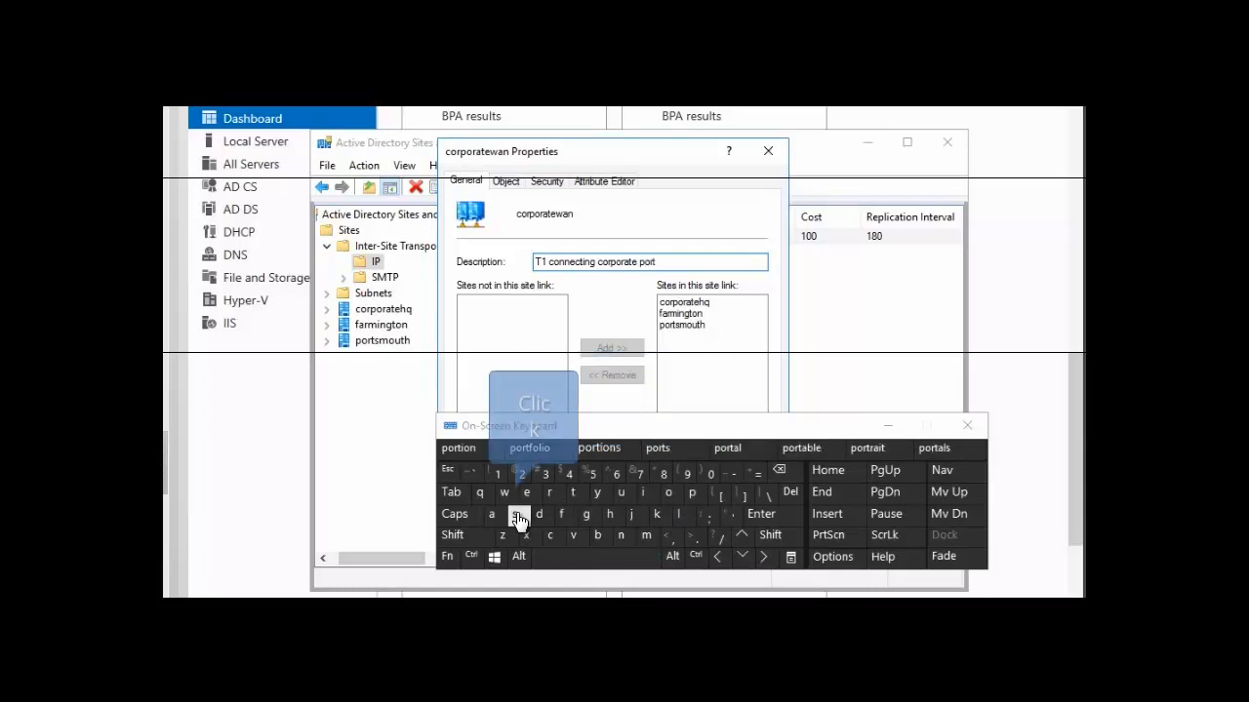
left_click(647, 537)
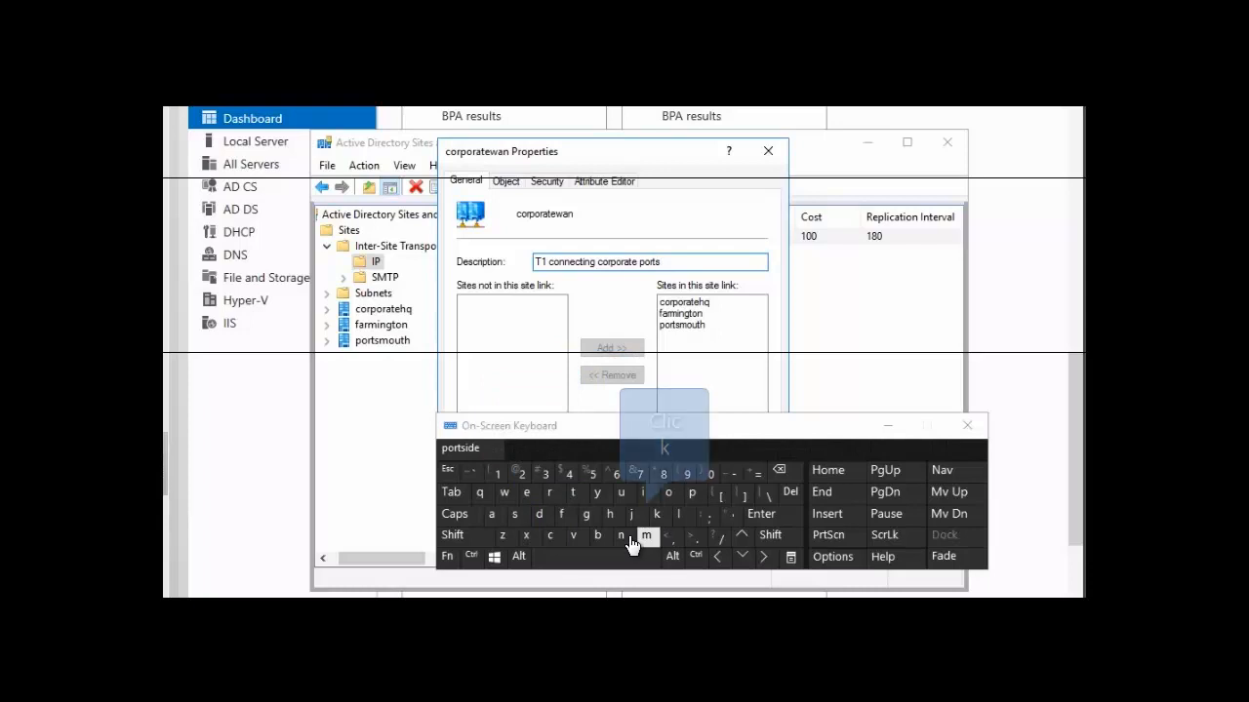
left_click(669, 494)
left_click(622, 494)
left_click(584, 495)
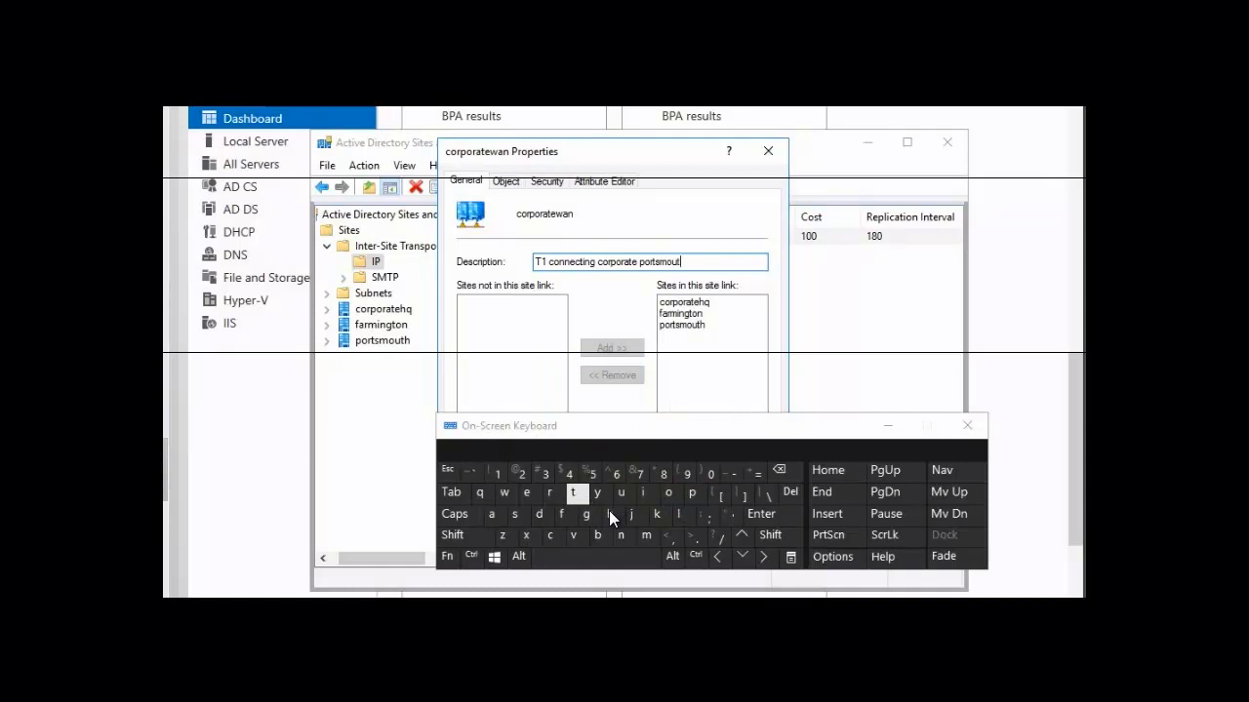
left_click(609, 512)
left_click(605, 557)
left_click(669, 497)
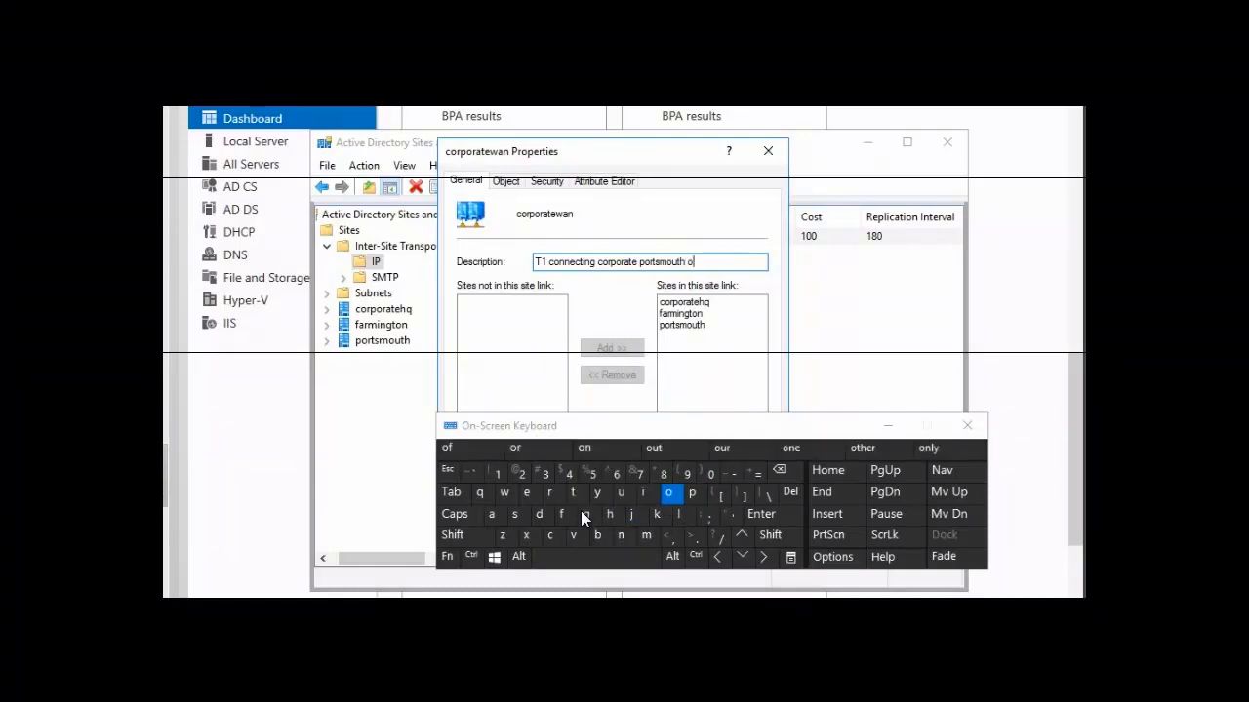
left_click(564, 517)
left_click(564, 517)
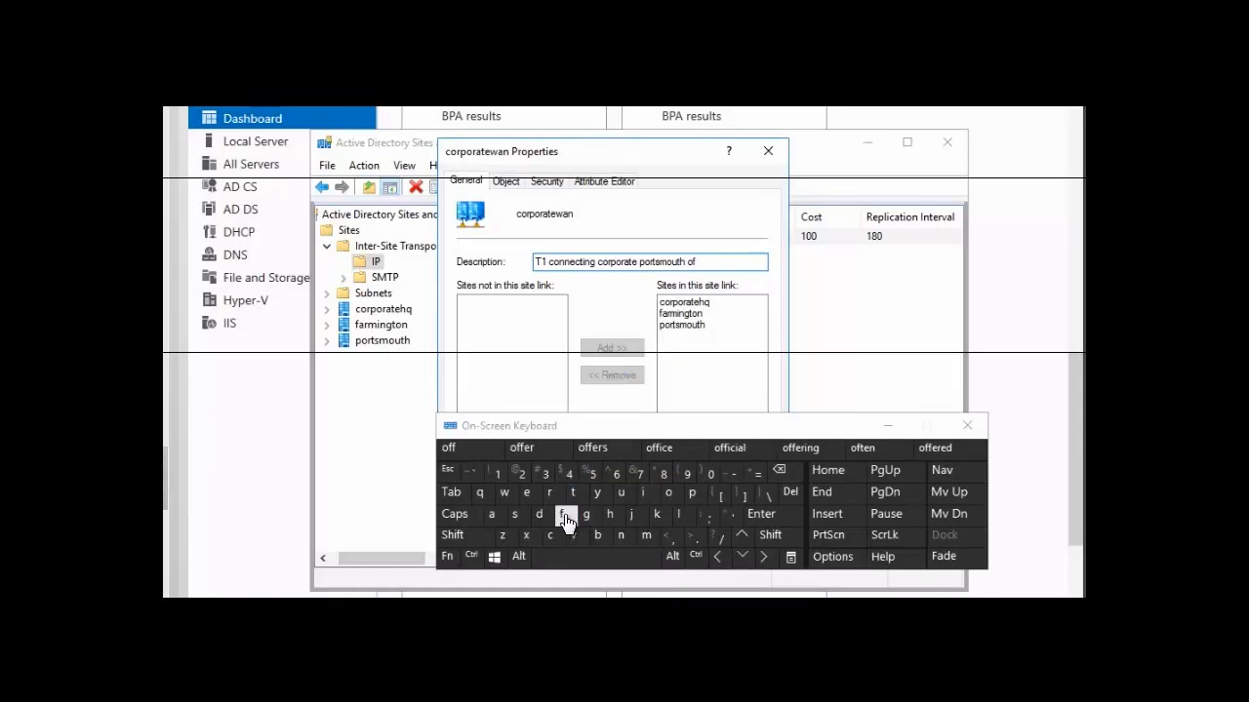
left_click(646, 496)
left_click(553, 536)
left_click(528, 495)
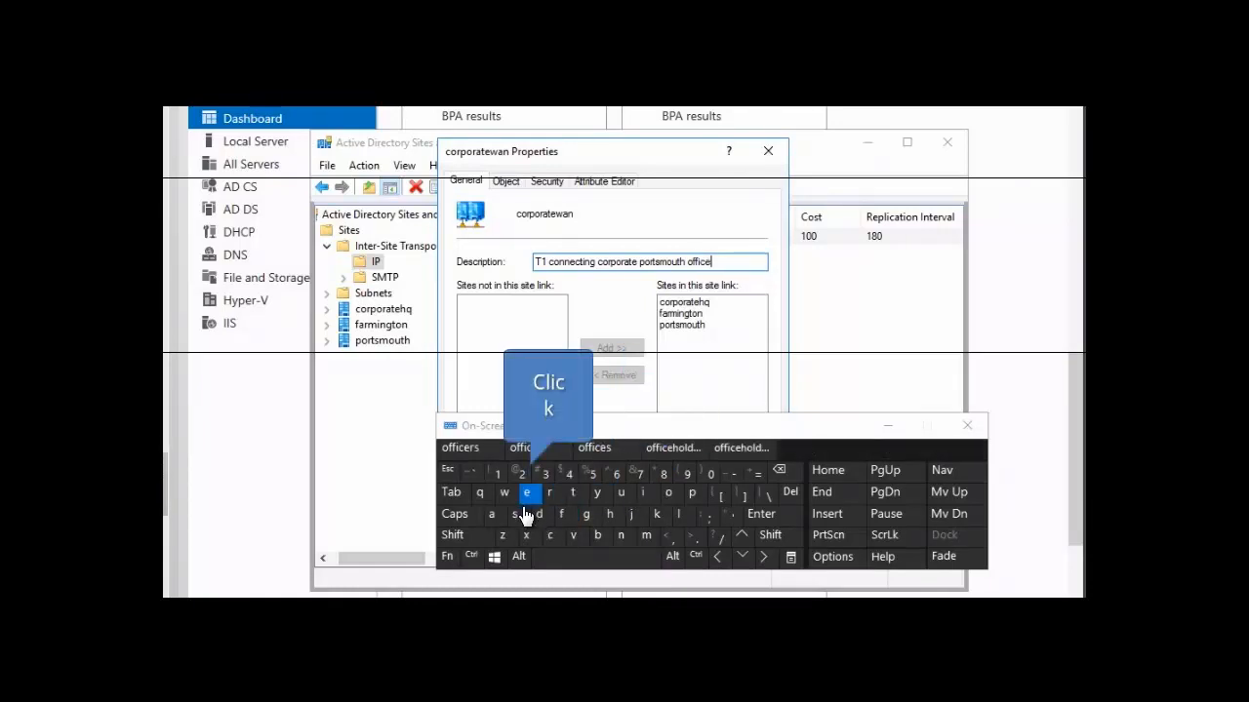
left_click(516, 517)
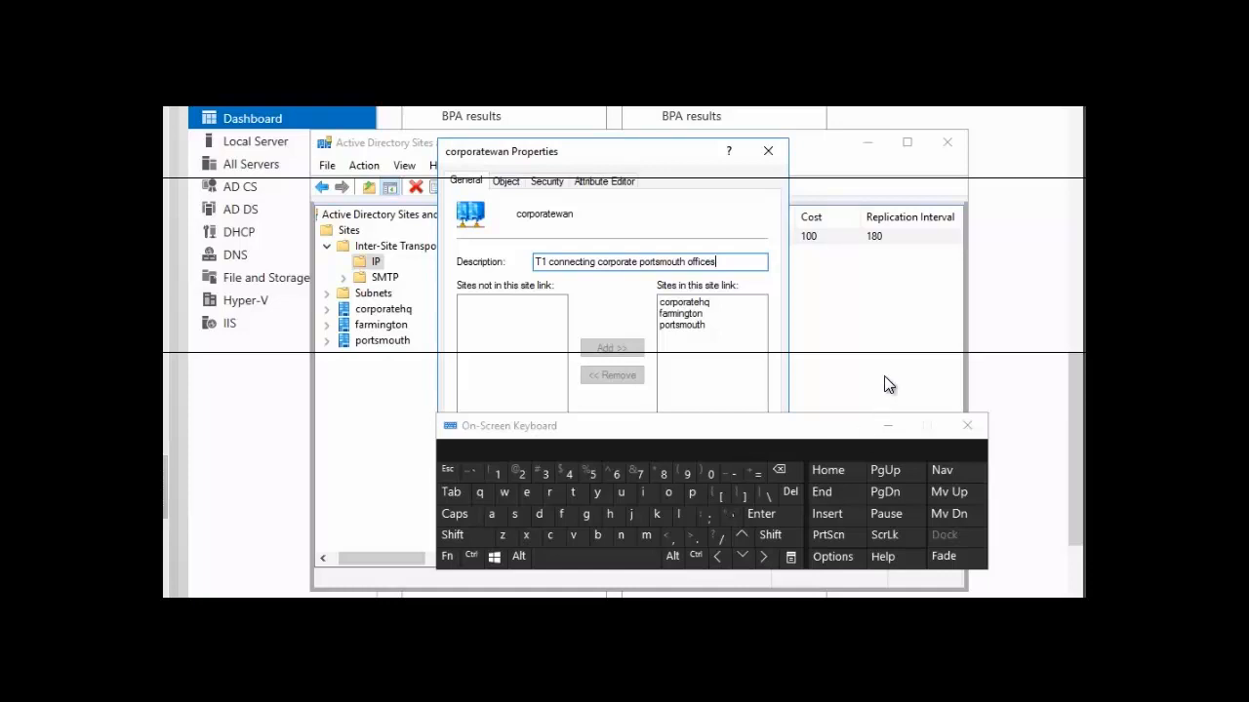
Remove the farmington site from the corporatewan site link and set the link's cost to 50
left_click(681, 316)
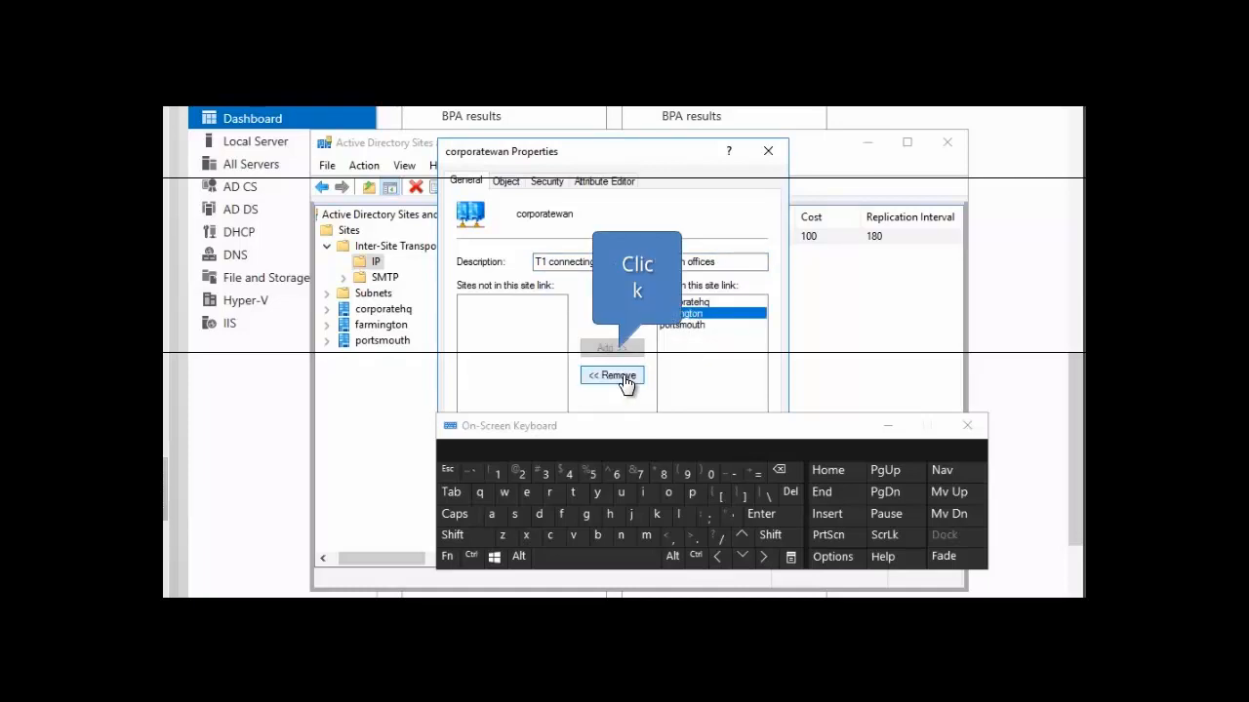
left_click(614, 376)
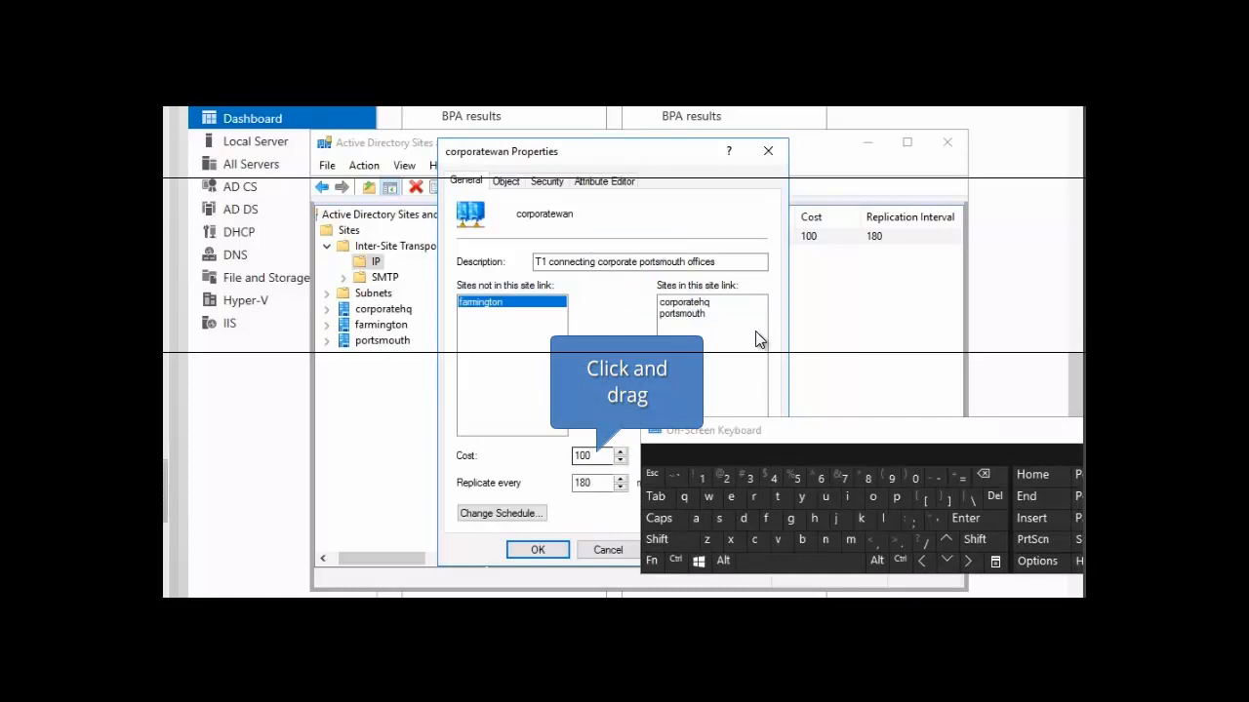
left_click_drag(596, 456, 564, 460)
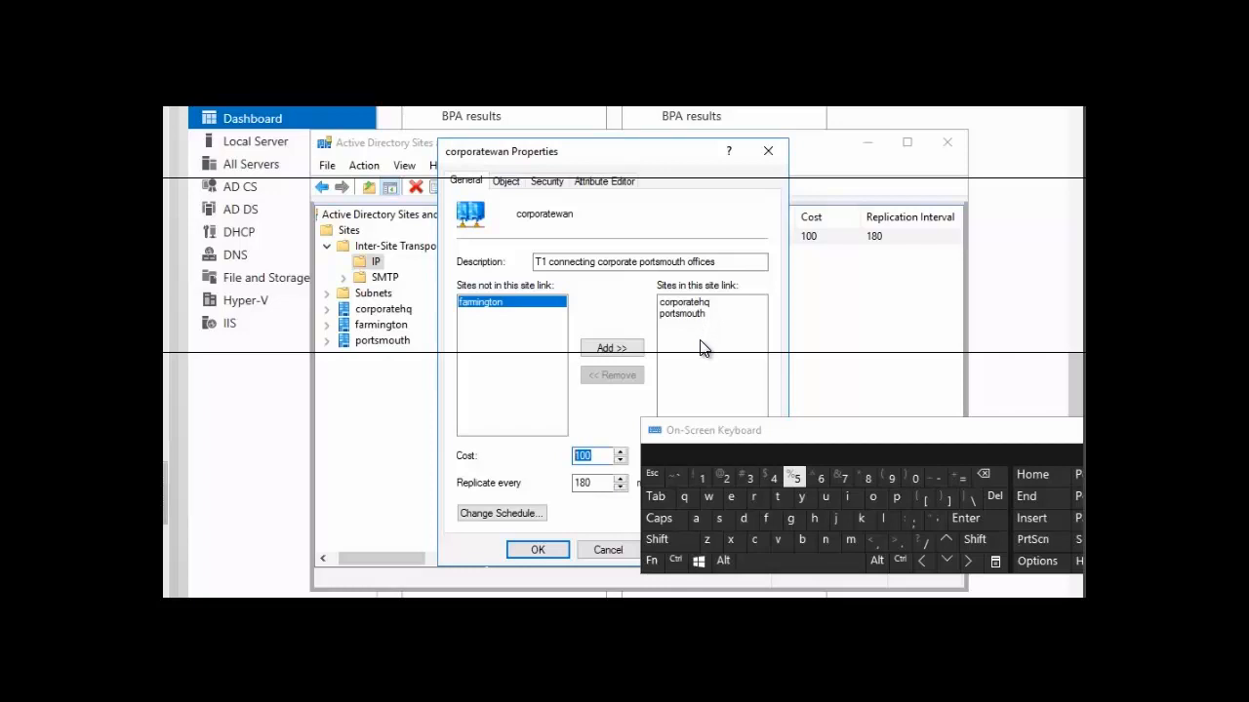
left_click(798, 485)
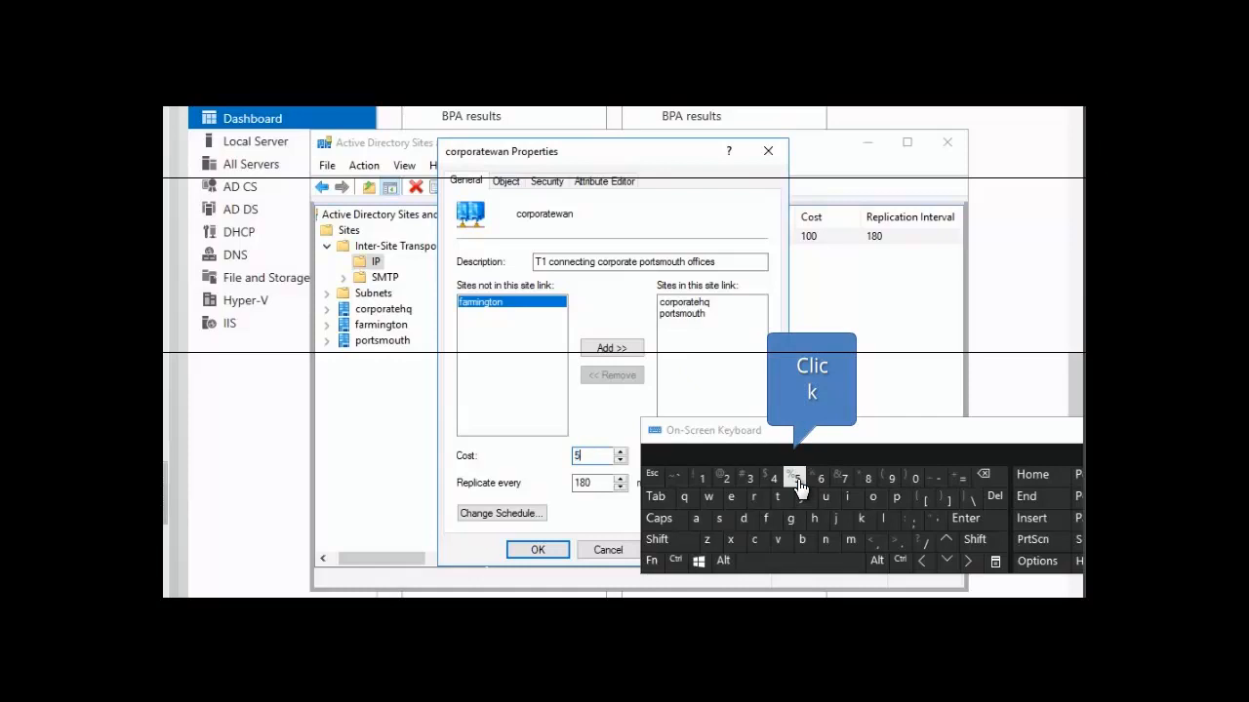
left_click(914, 485)
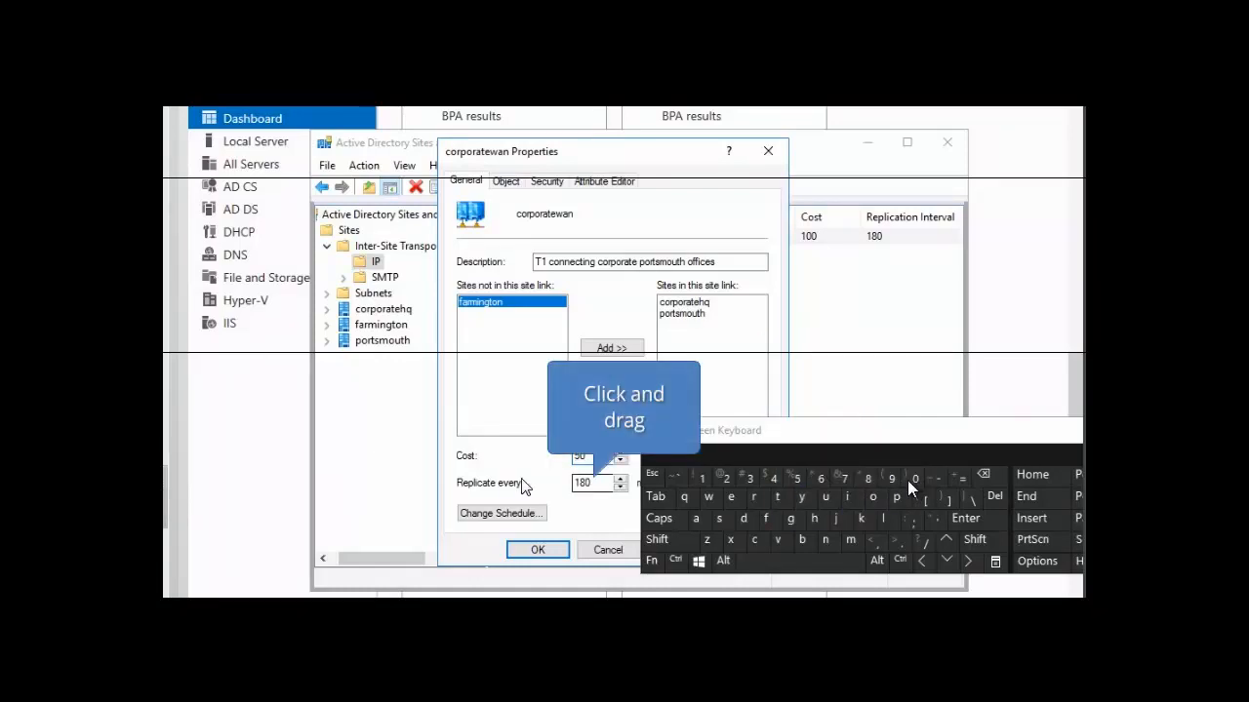
Set the corporatewan site link to replicate every 60 minutes and apply its properties
left_click(588, 487)
double_click(585, 484)
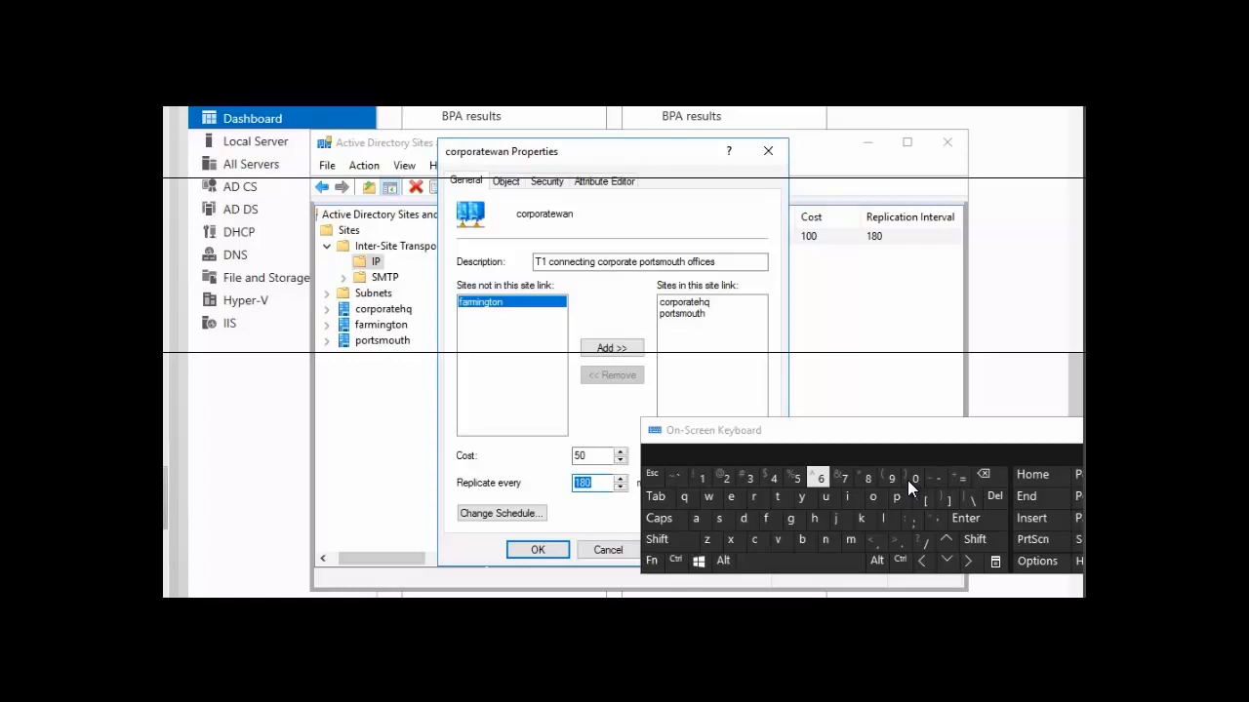
left_click(819, 481)
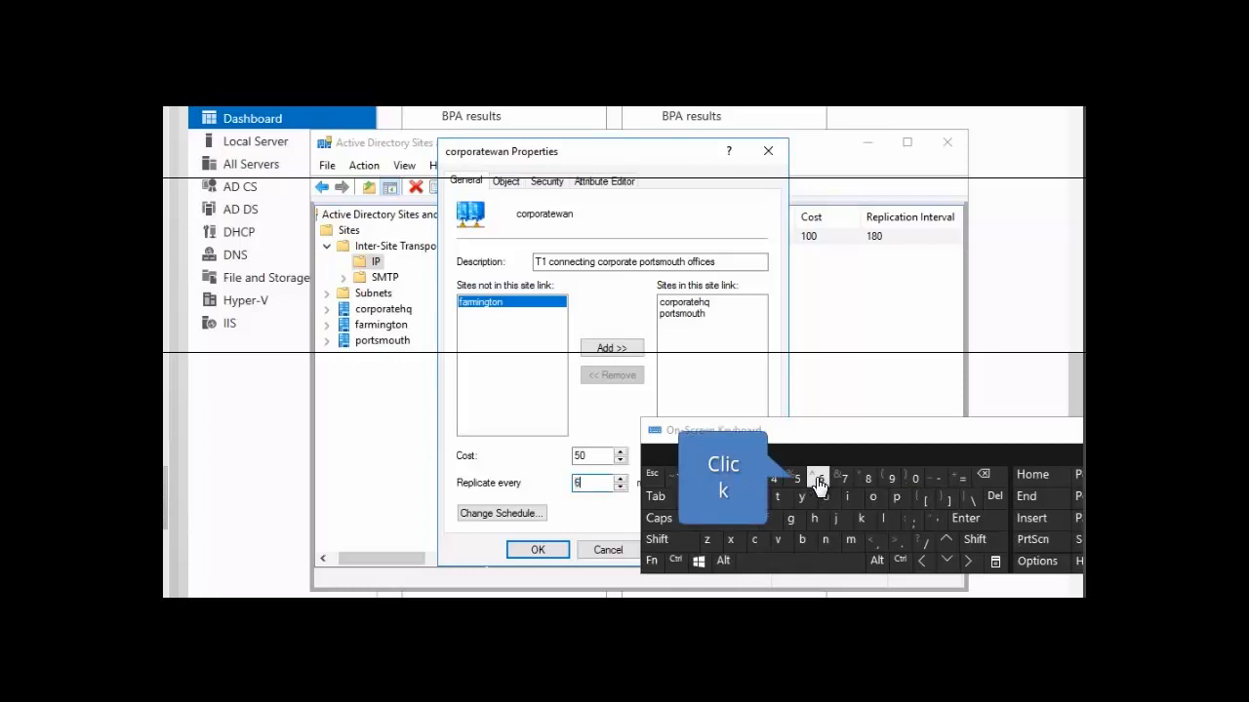
left_click(911, 479)
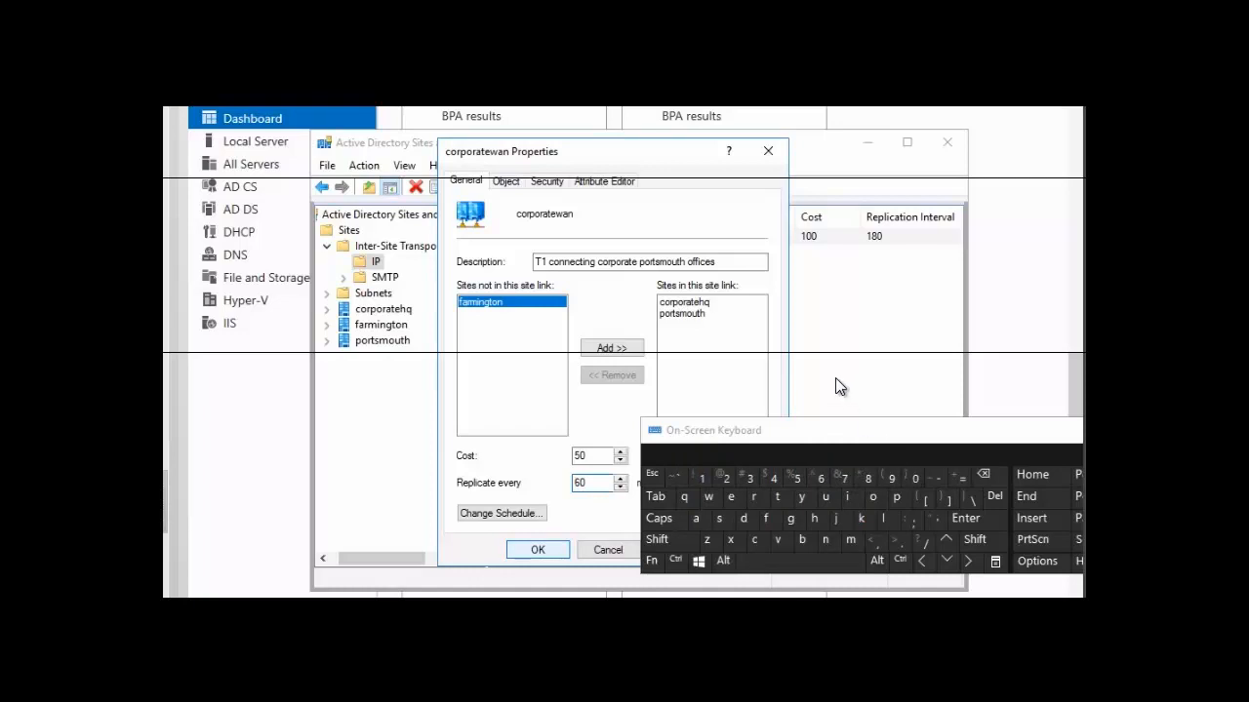
left_click(538, 552)
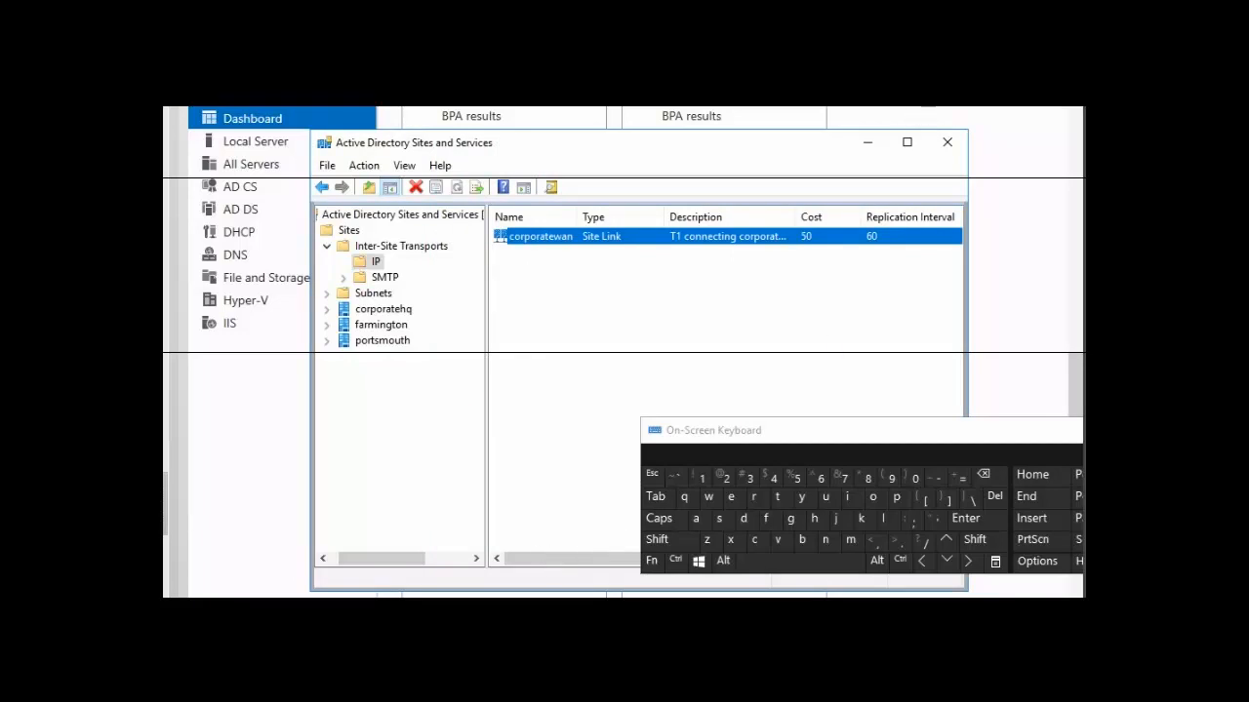
Start a new site link in the IP inter-site transport and name it corporatedialup
right_click(369, 266)
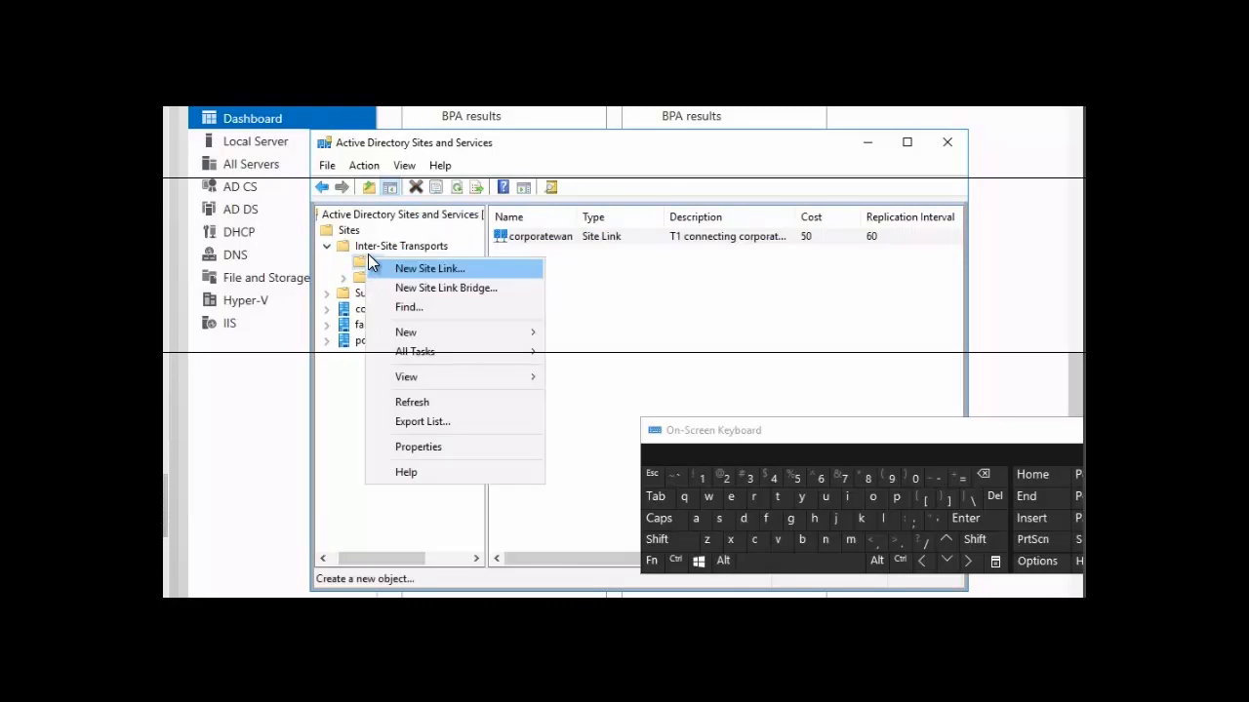
left_click(444, 274)
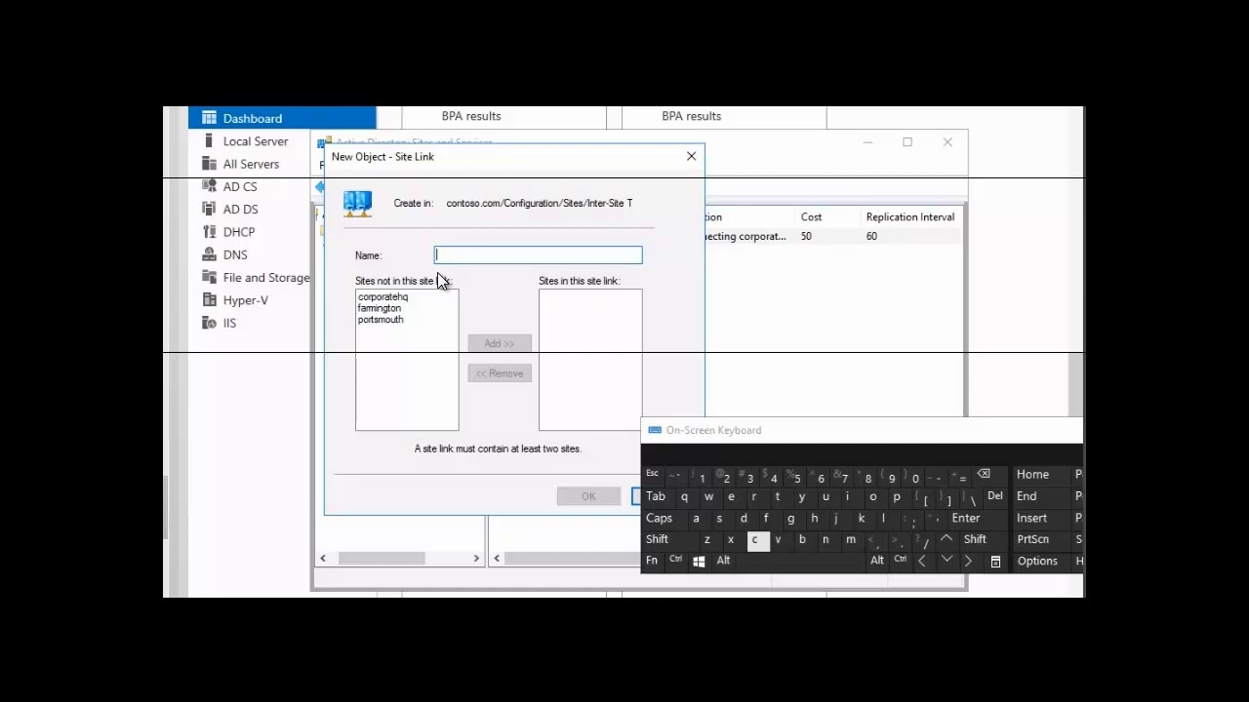
left_click(756, 544)
left_click(876, 501)
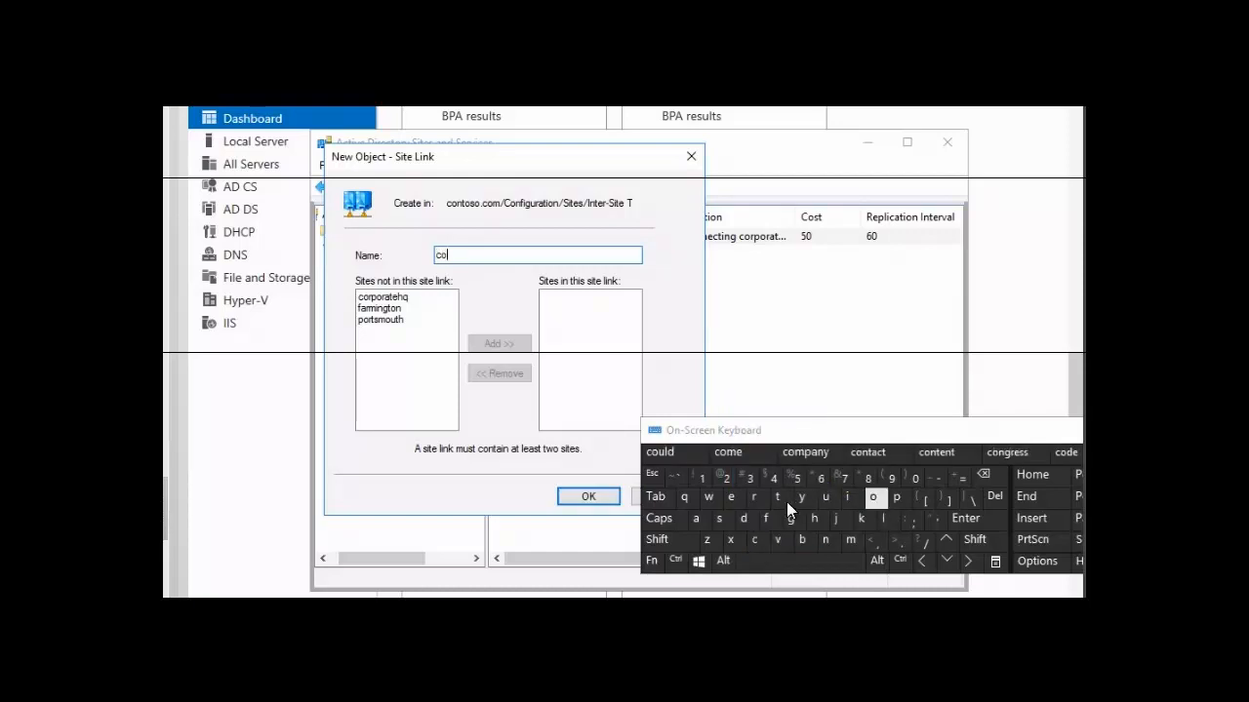
left_click(754, 498)
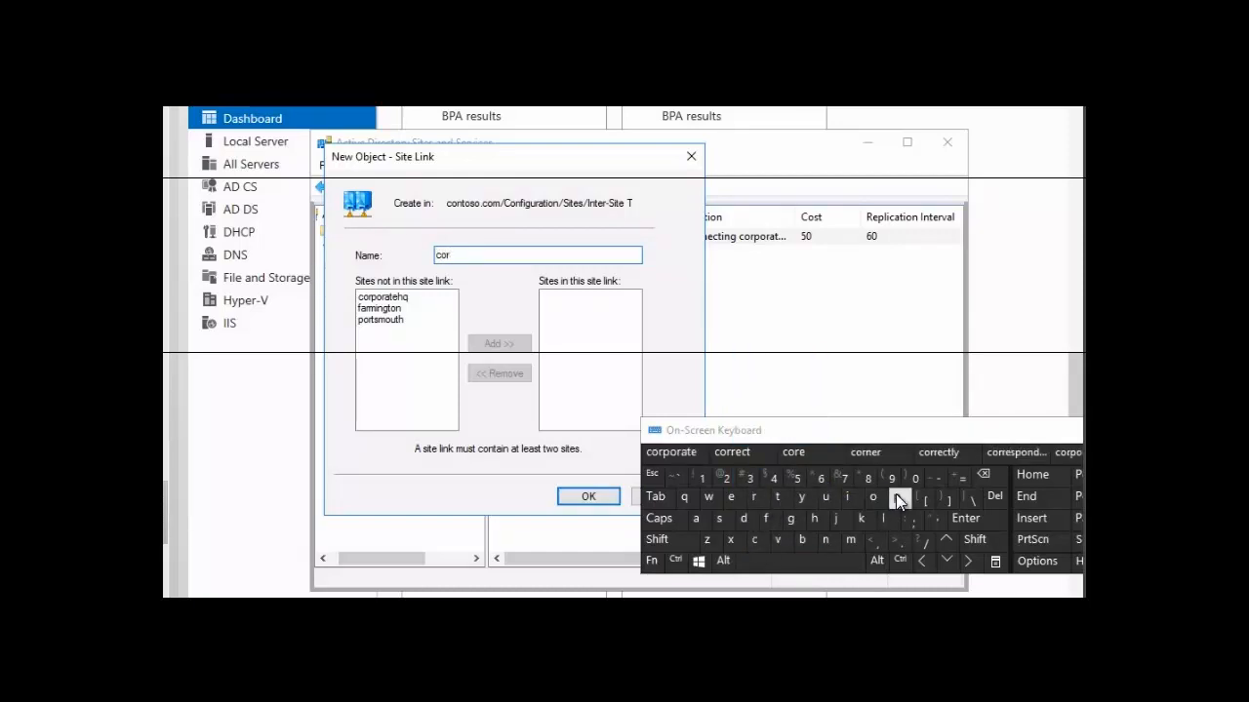
left_click(896, 498)
left_click(871, 501)
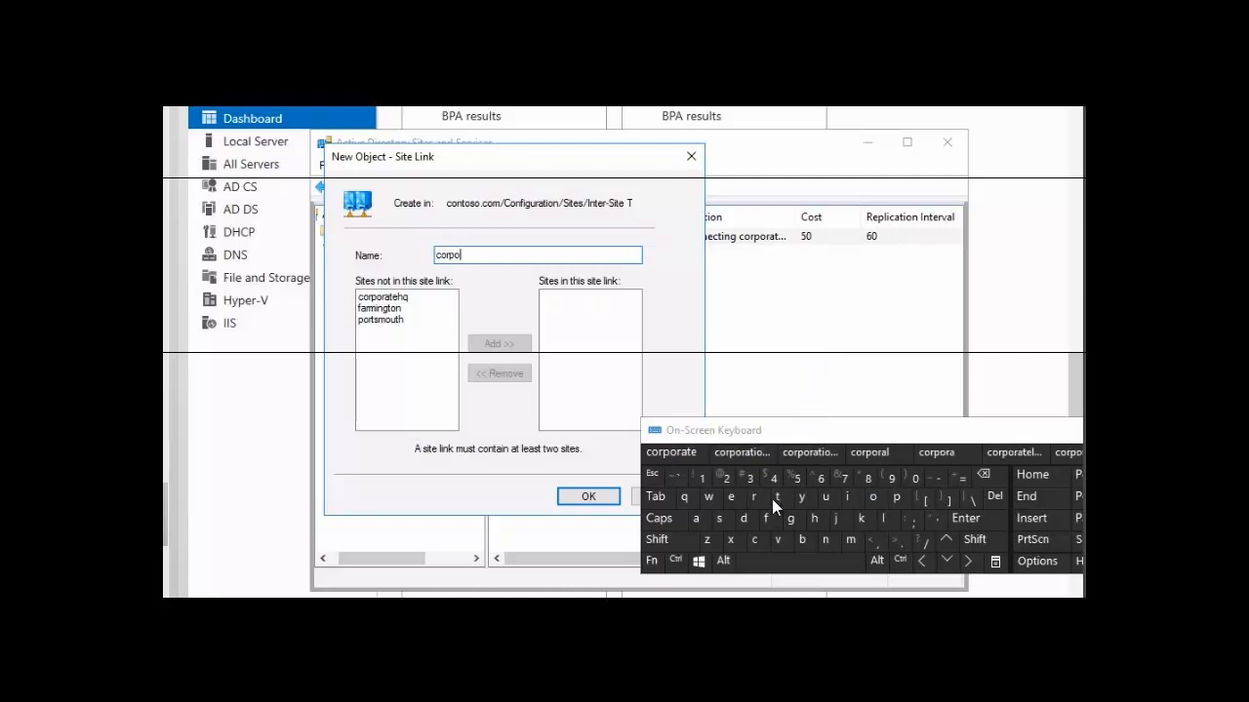
left_click(756, 500)
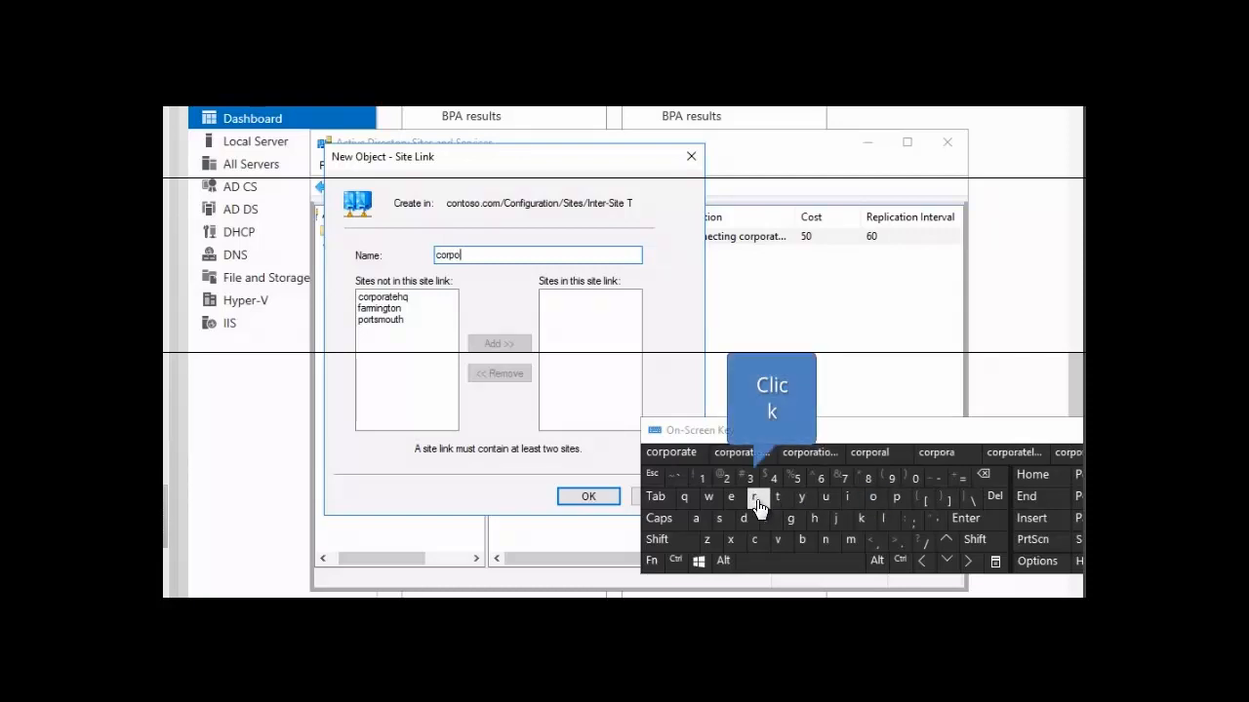
left_click(697, 519)
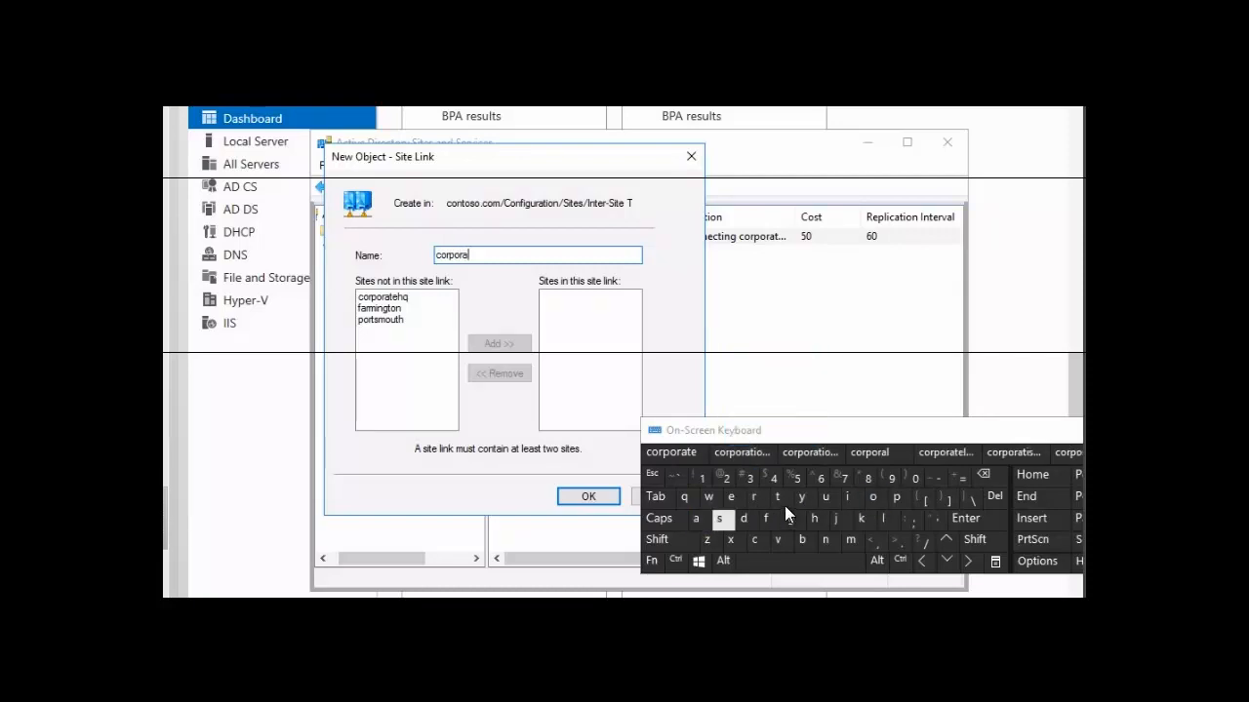
left_click(781, 503)
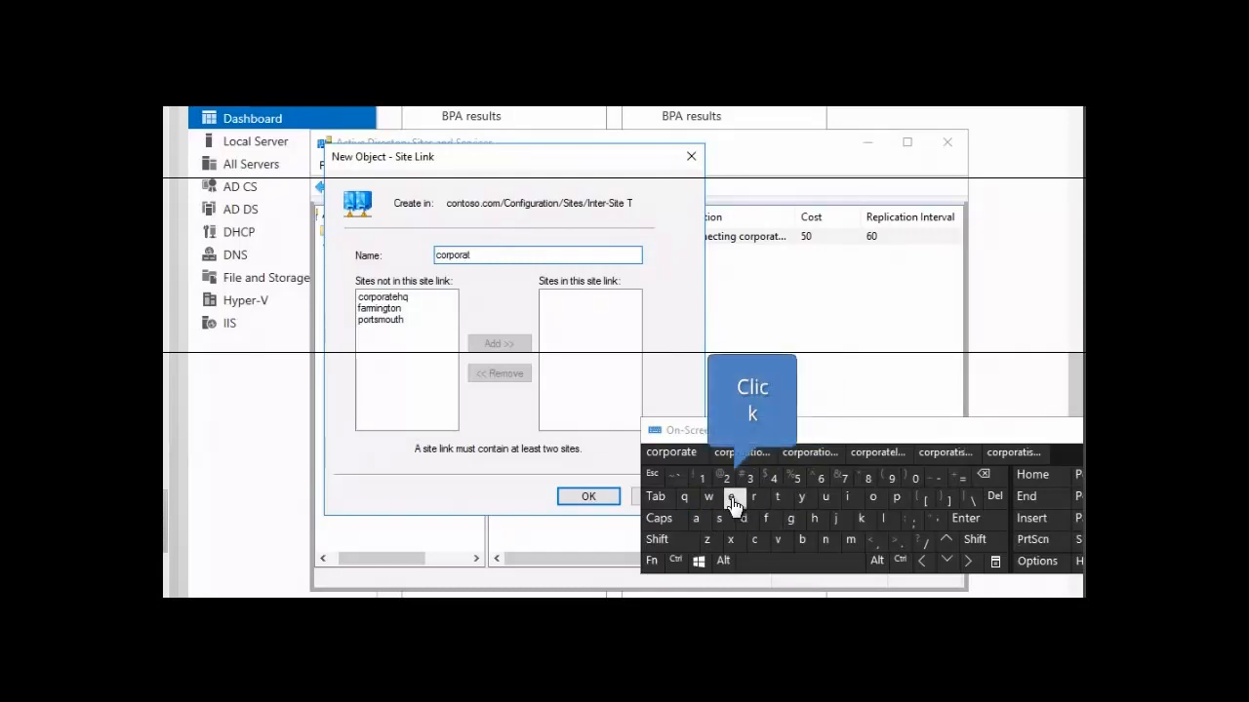
left_click(733, 499)
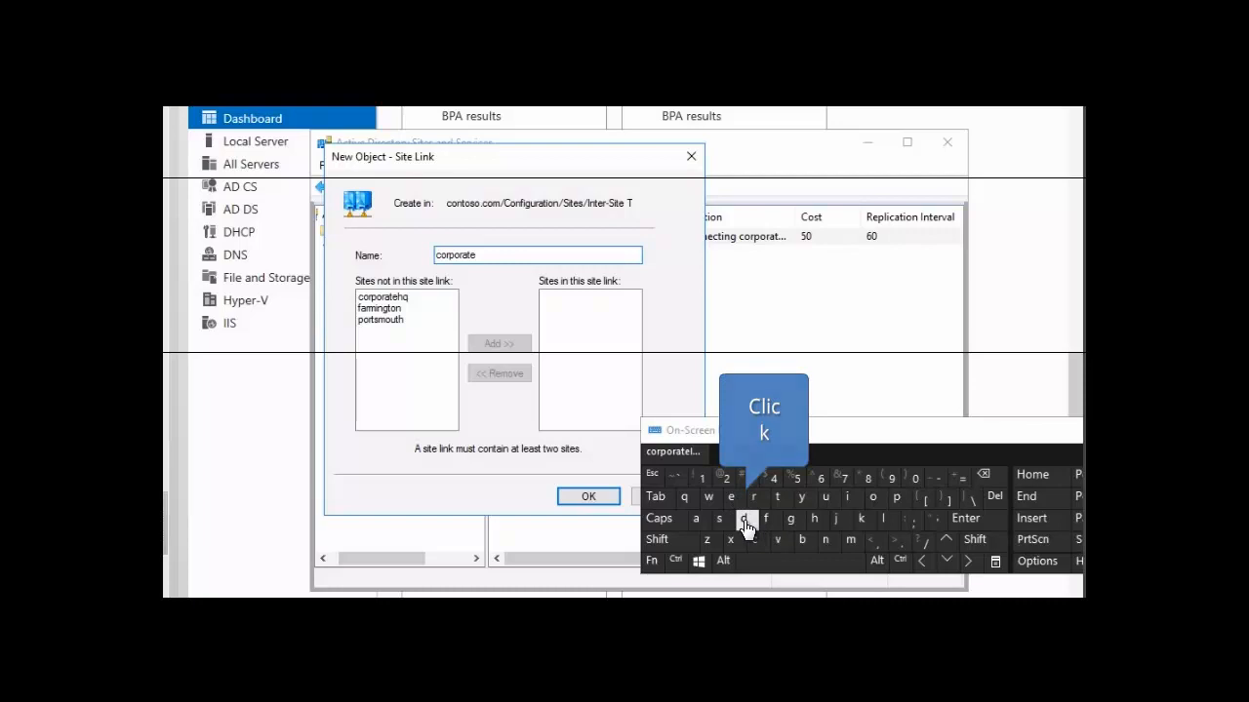
left_click(744, 520)
left_click(851, 500)
left_click(697, 519)
left_click(888, 520)
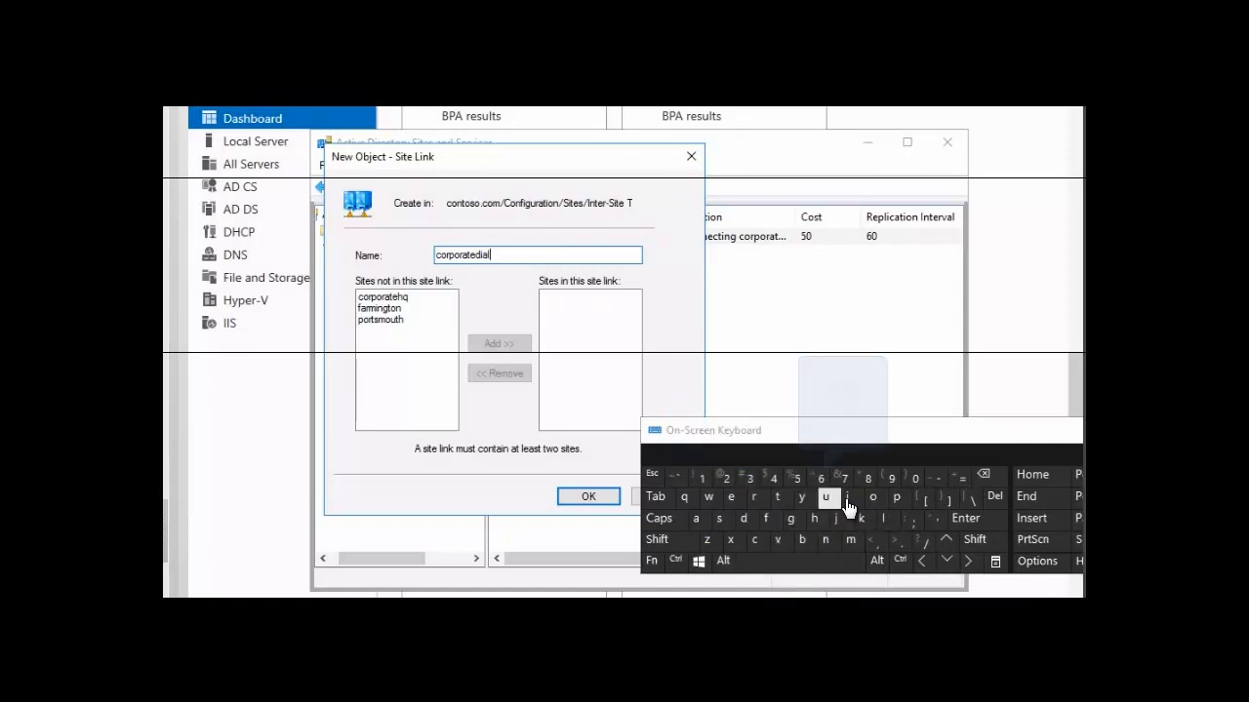
left_click(836, 501)
left_click(899, 503)
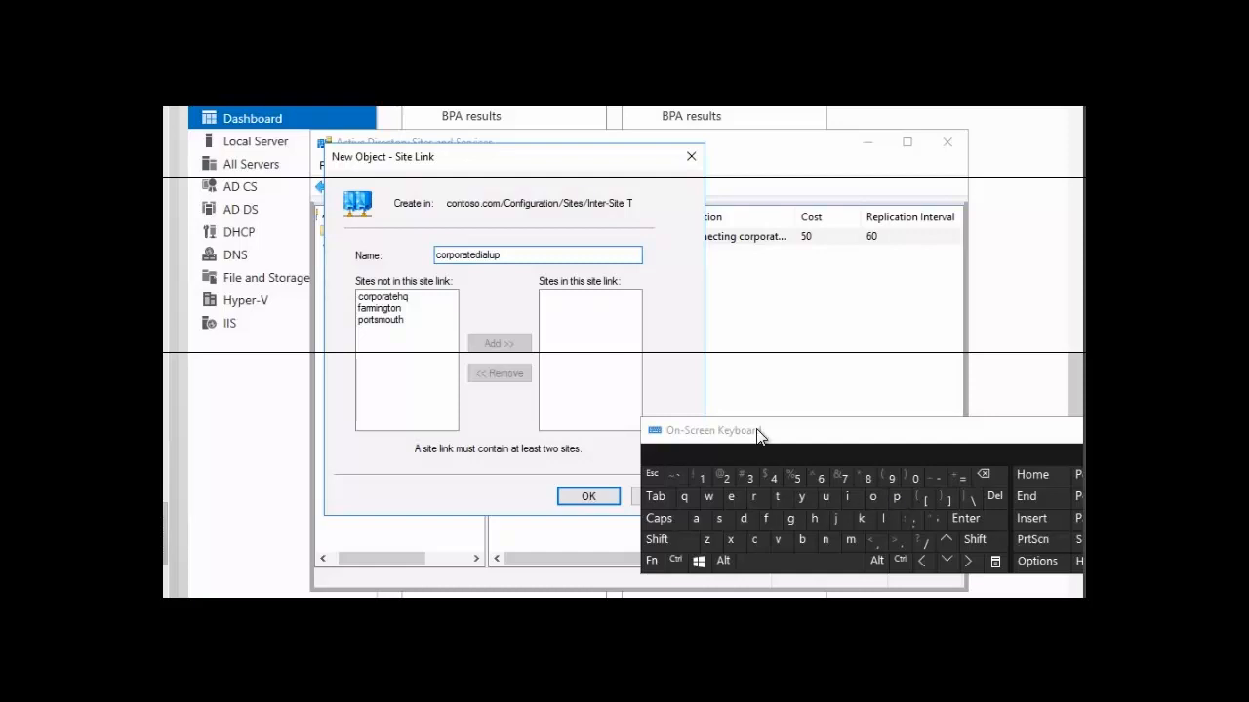
Add the farmington and corporatehq sites to the corporatedialup site link and create it
left_click(382, 308)
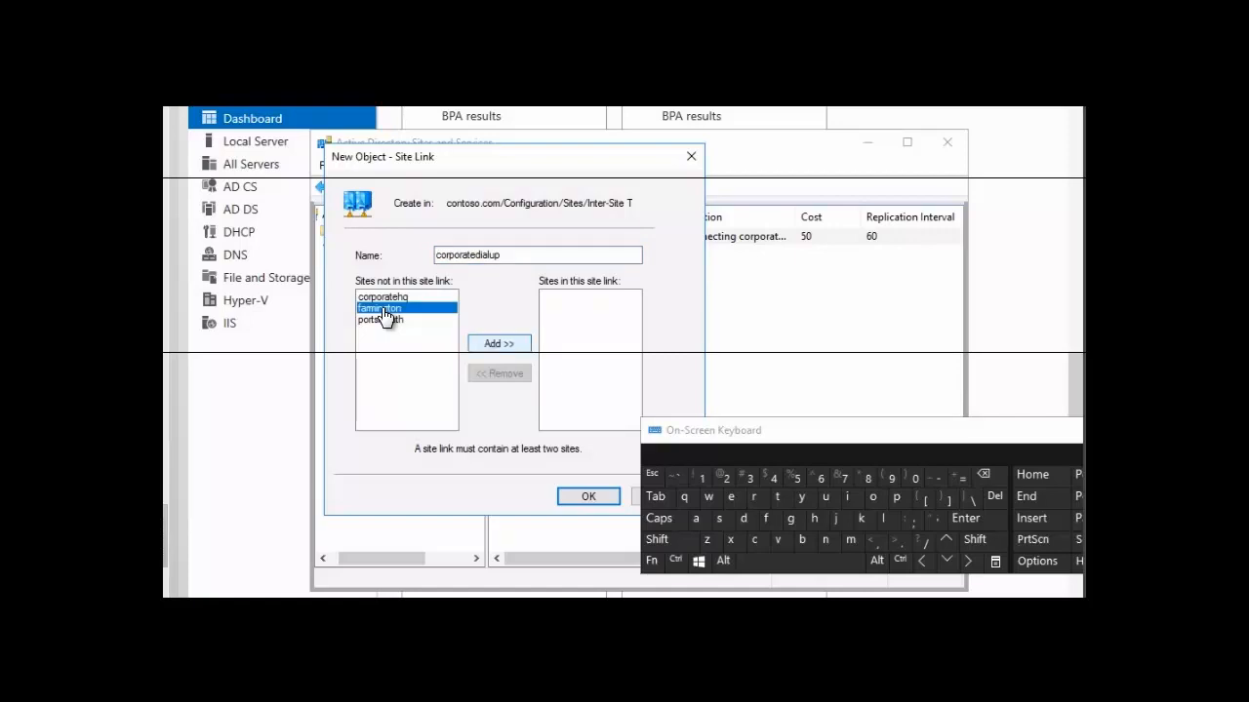
left_click(503, 346)
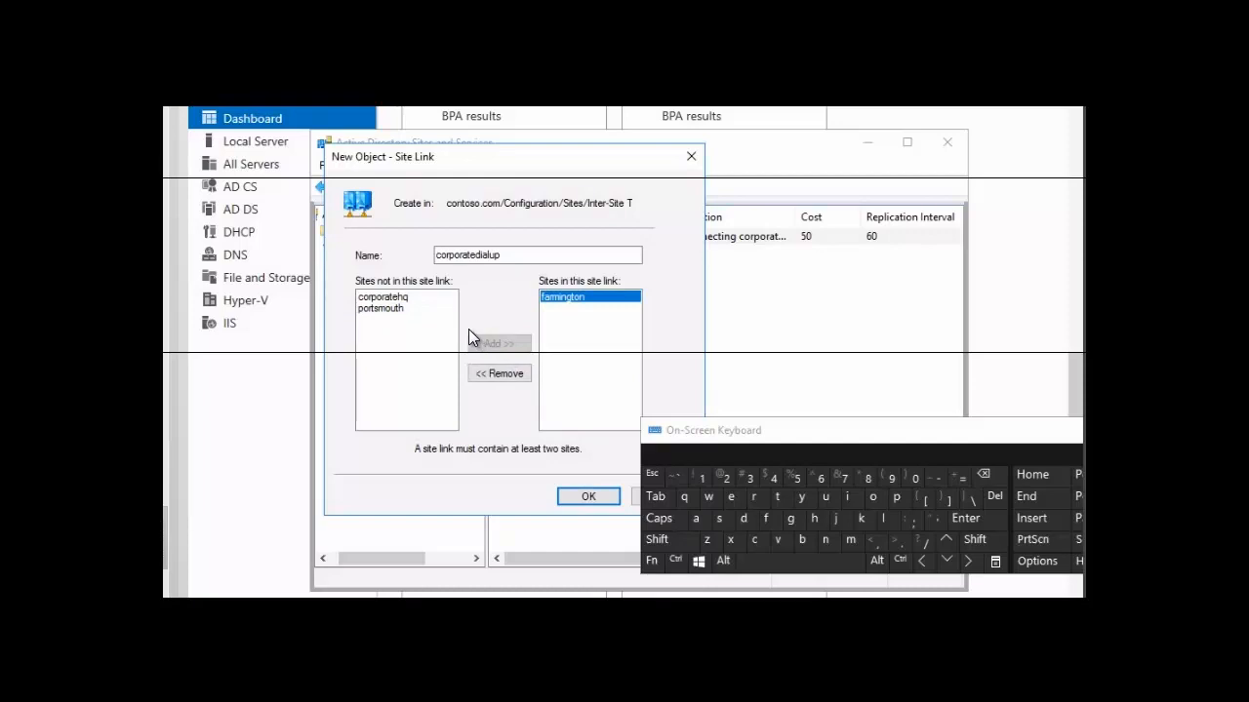
left_click(388, 298)
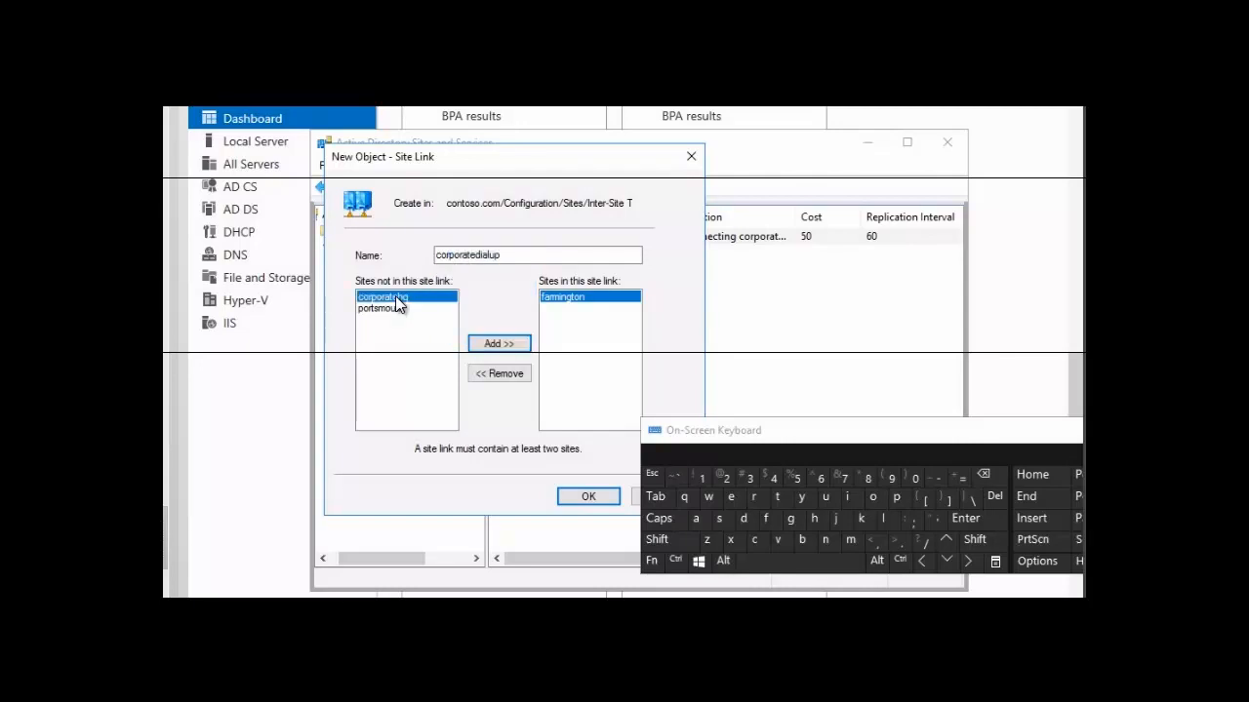
left_click(492, 345)
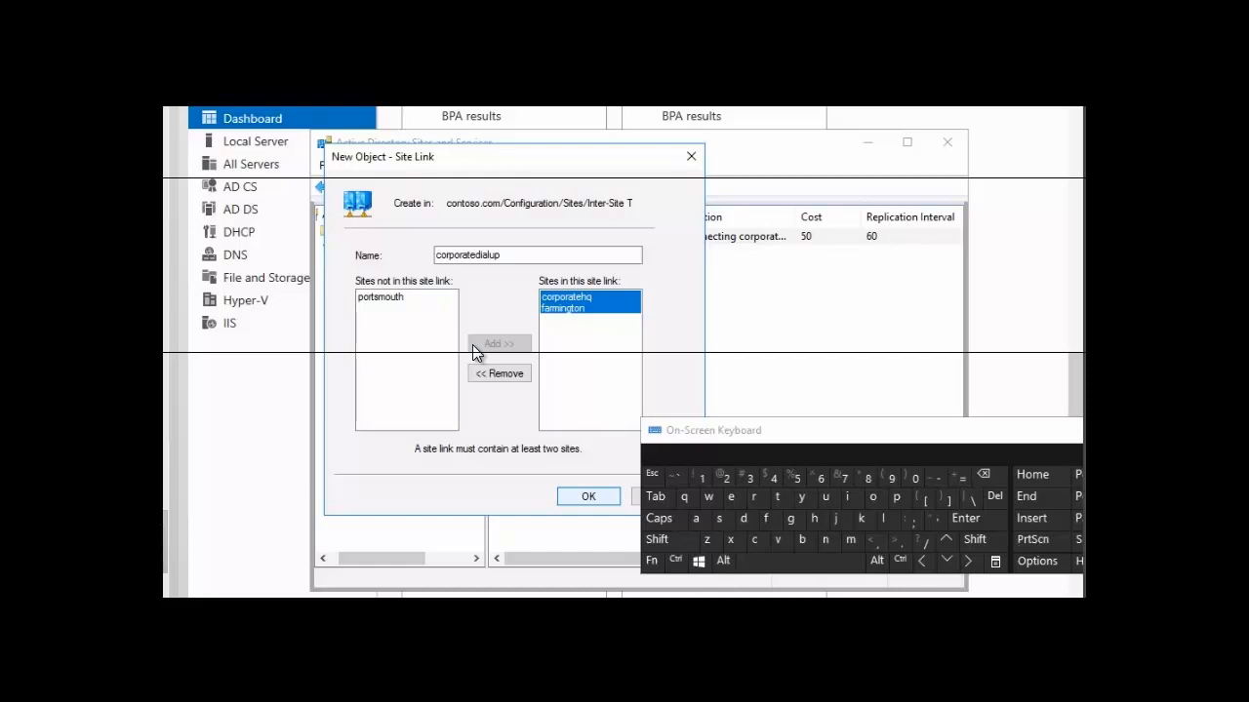
left_click(589, 499)
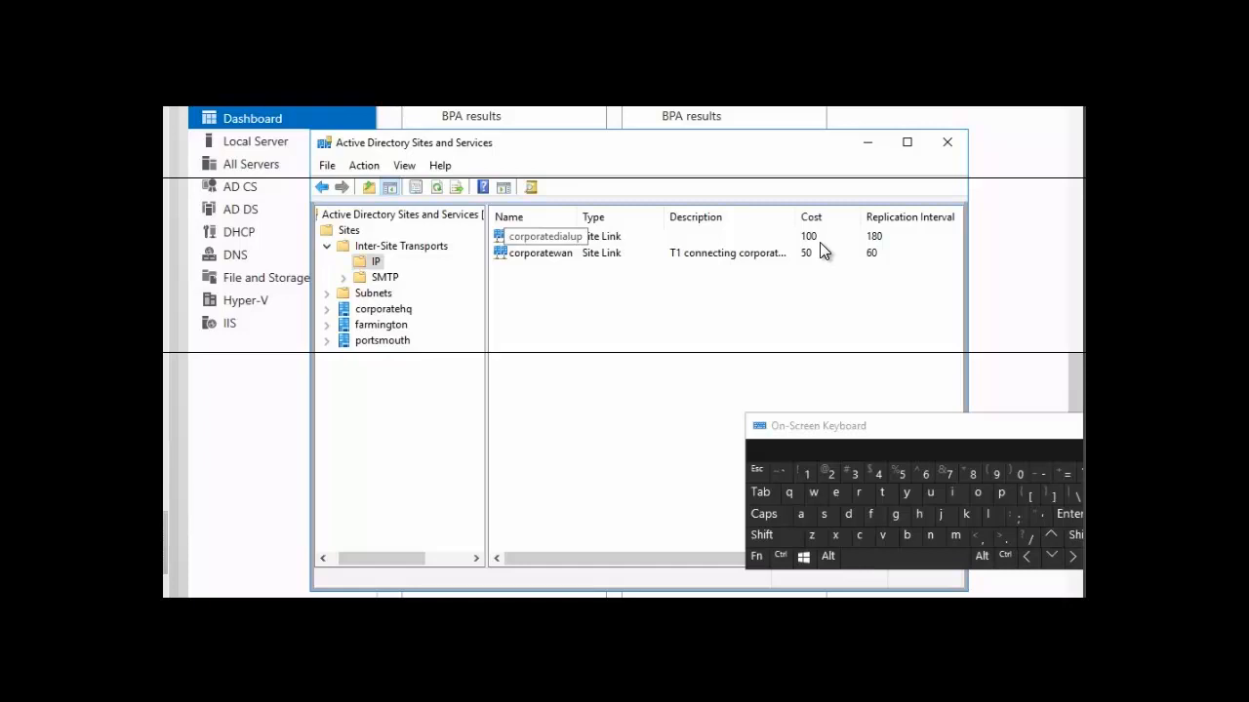
Open the corporatedialup site link's properties and enter the description "isdn dialup between corporate and farmington"
right_click(563, 244)
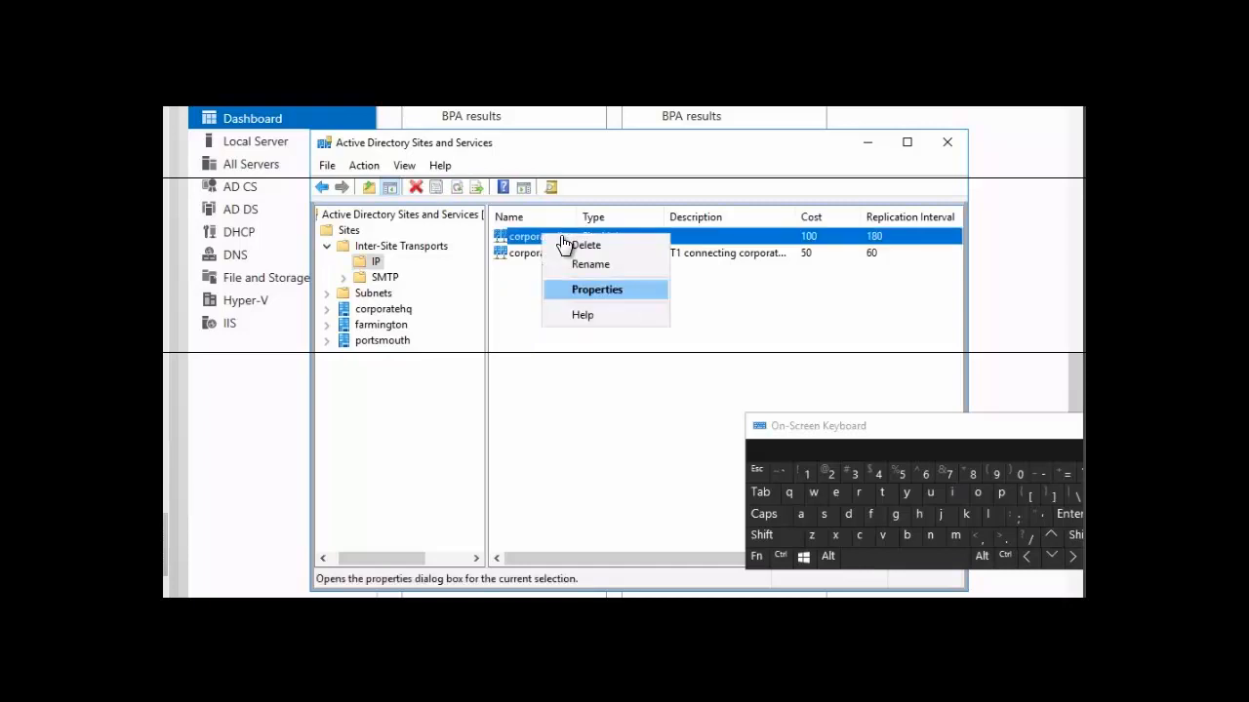
left_click(597, 291)
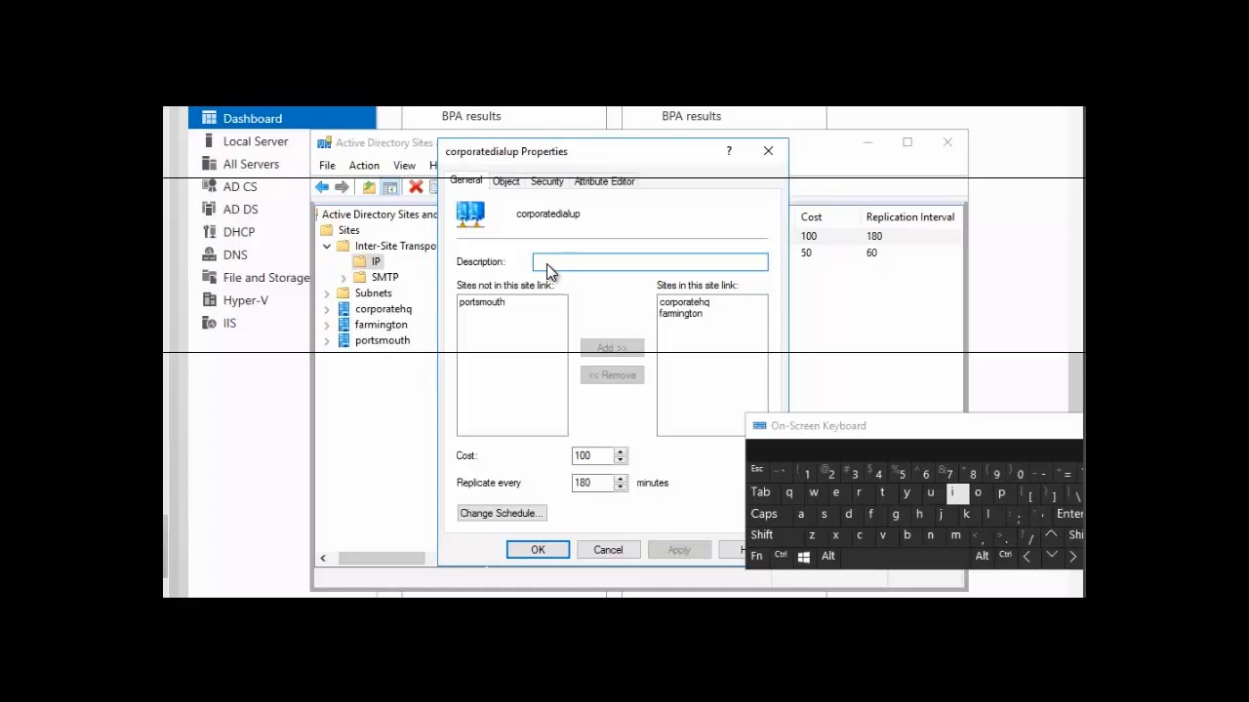
left_click(959, 498)
left_click(826, 517)
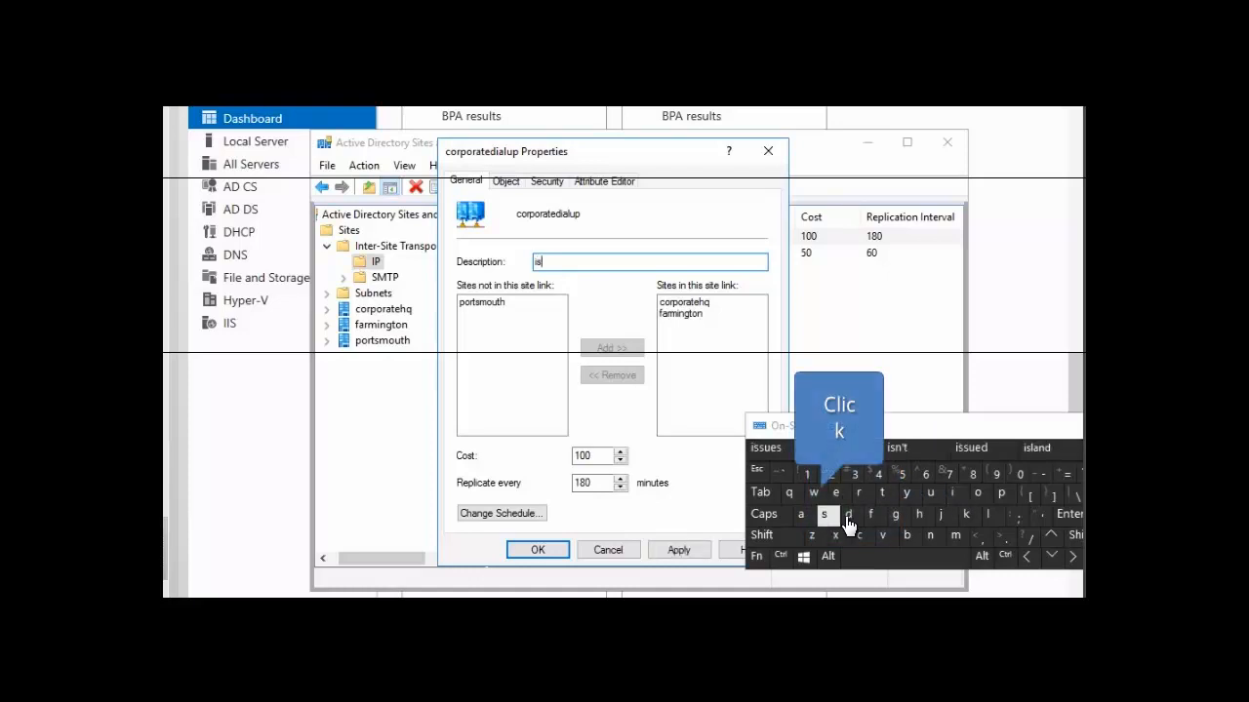
left_click(847, 515)
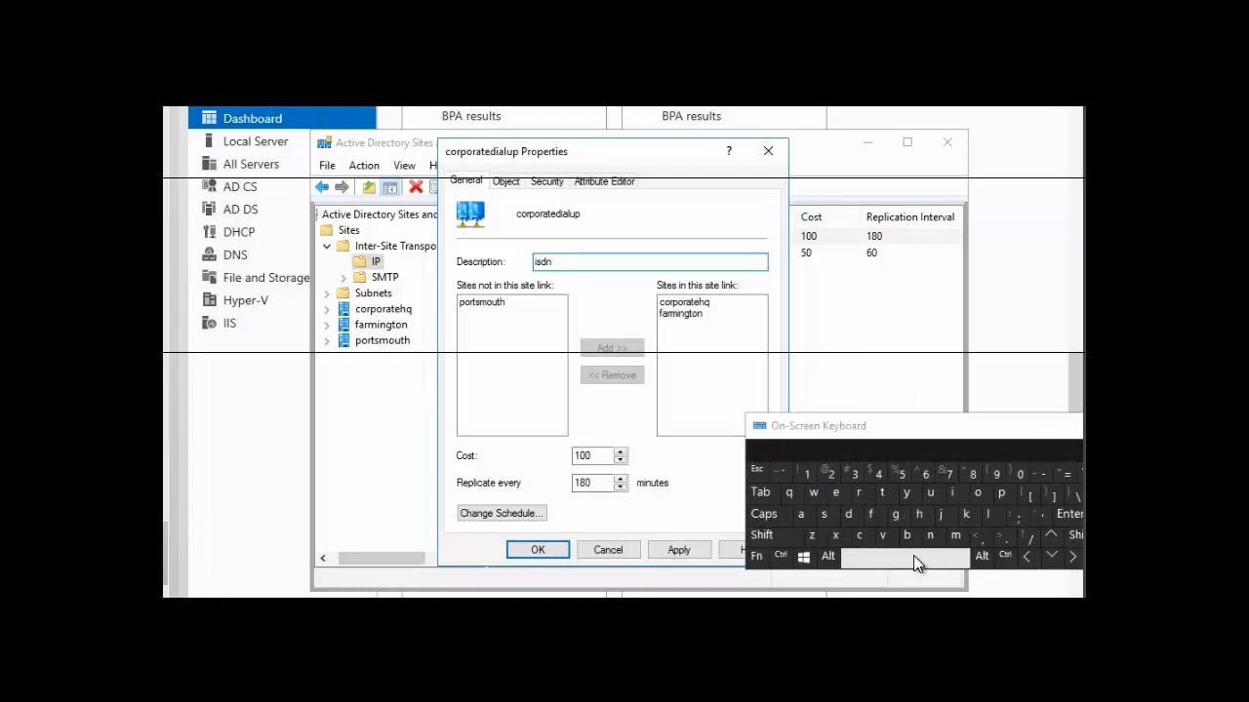
left_click(914, 558)
left_click(654, 426)
left_click(855, 564)
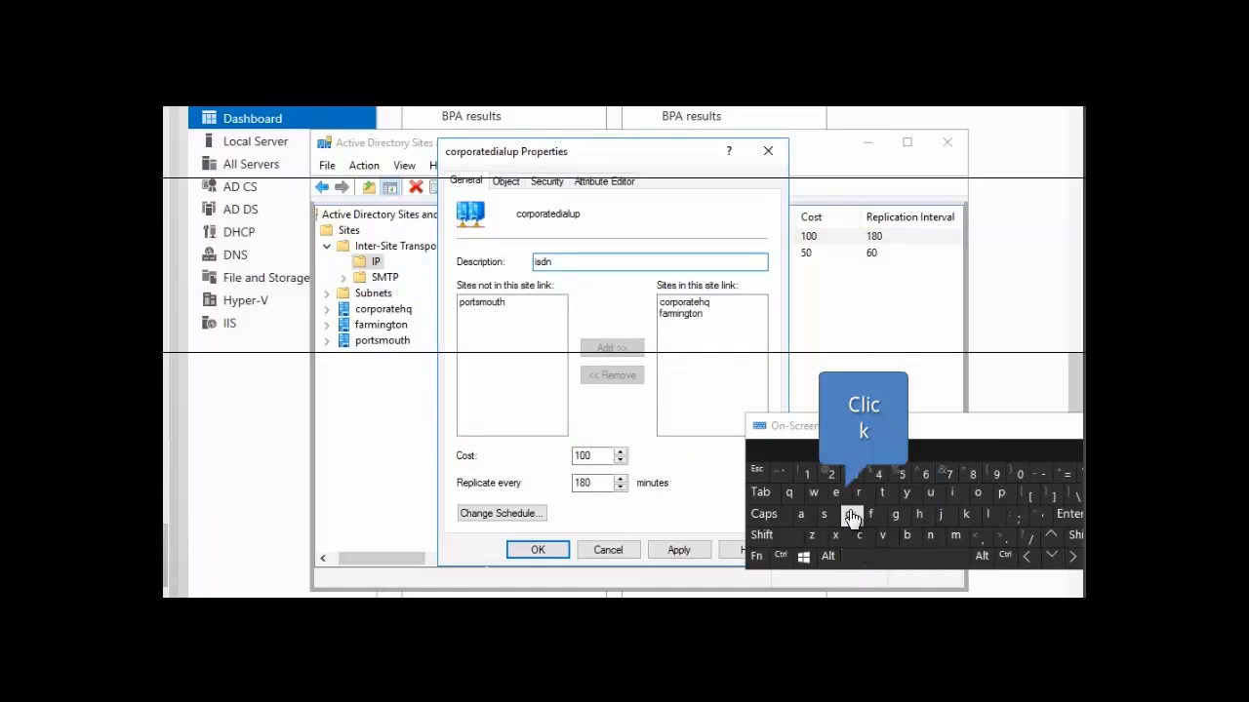
left_click(848, 514)
left_click(951, 494)
left_click(802, 517)
left_click(986, 514)
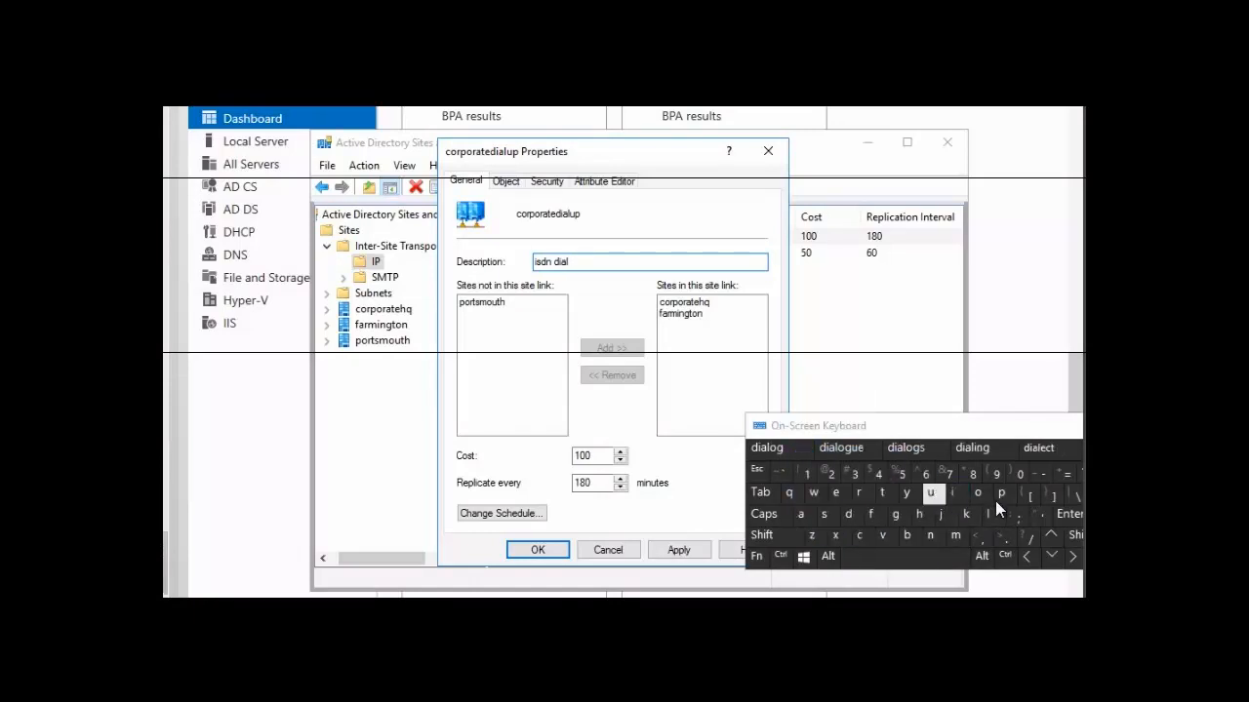
left_click(929, 494)
left_click(1001, 495)
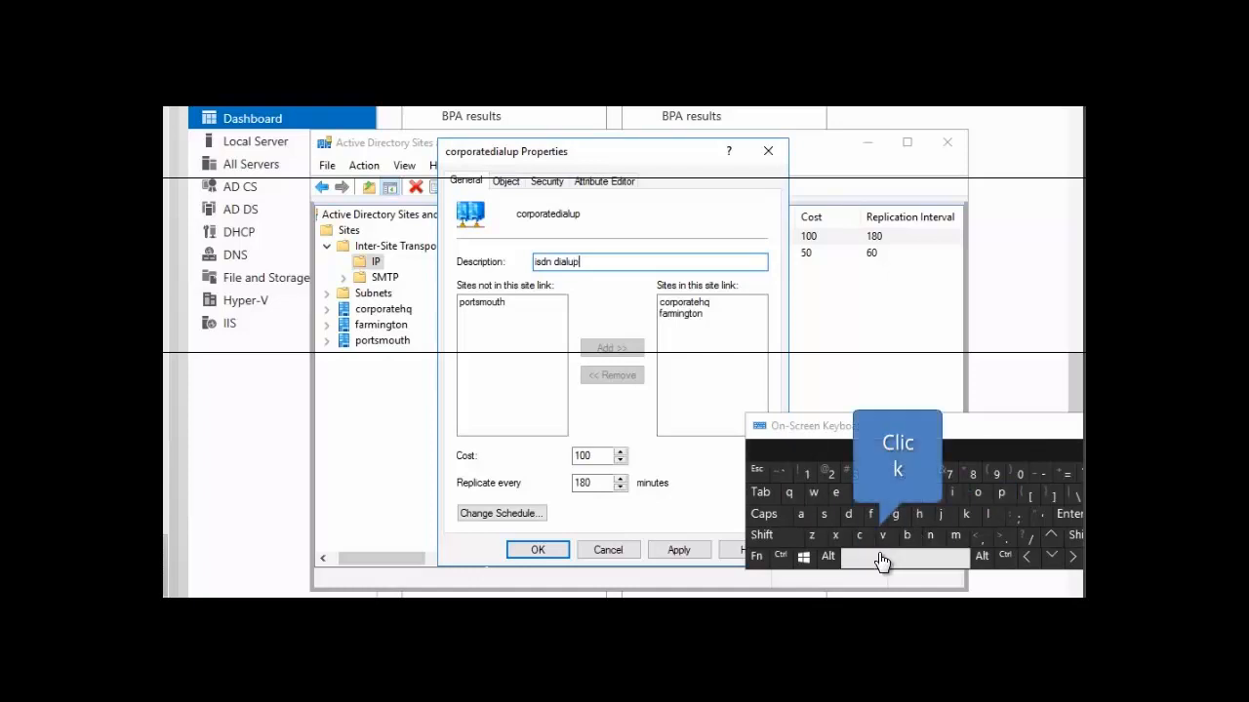
left_click(881, 562)
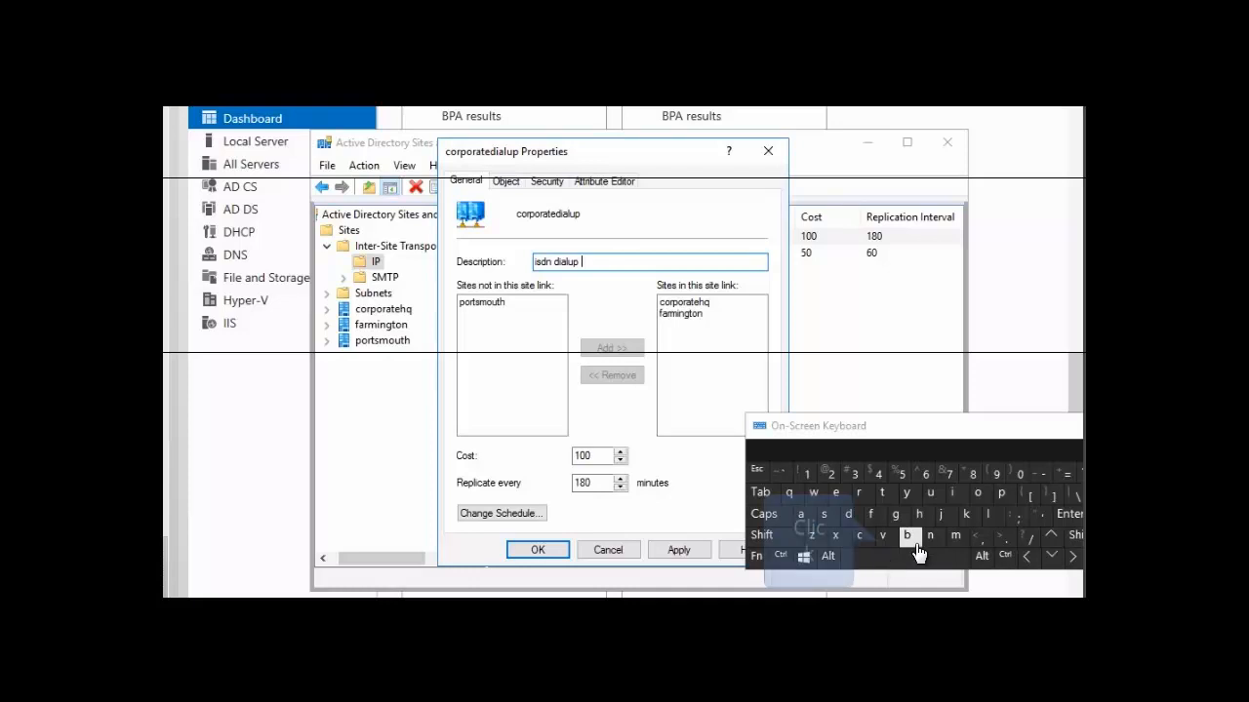
left_click(910, 539)
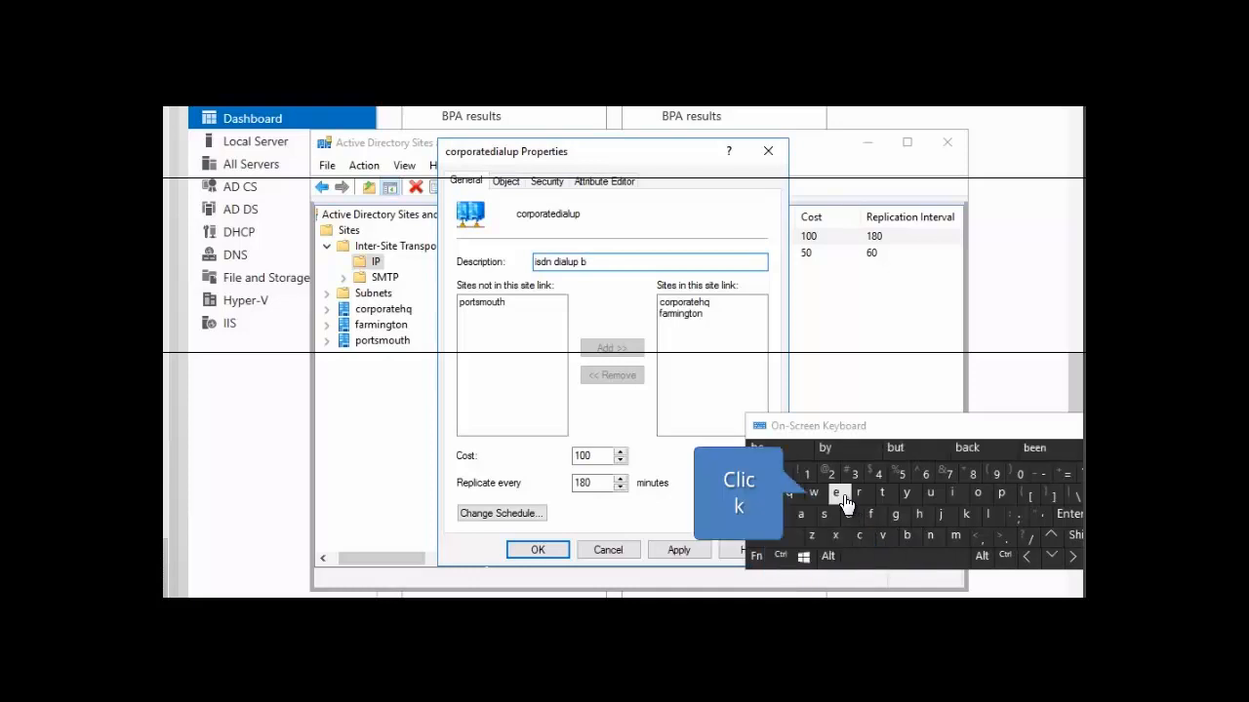
left_click(841, 498)
left_click(883, 496)
left_click(814, 494)
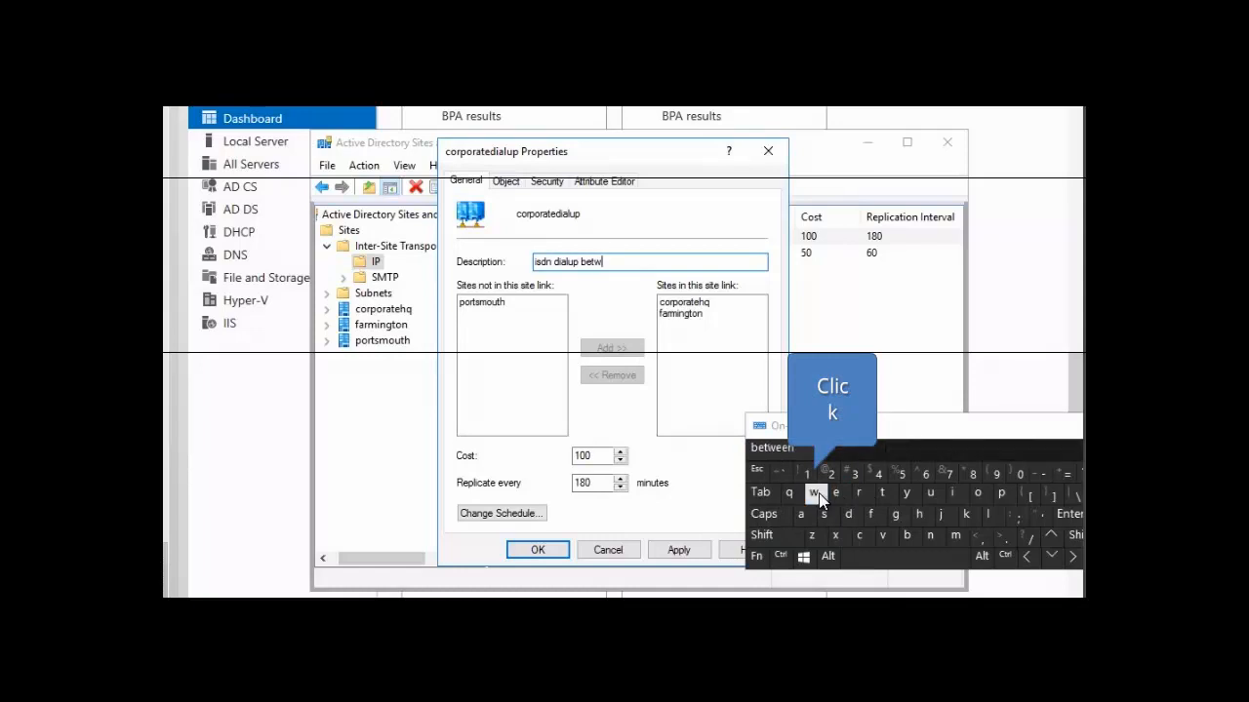
left_click(839, 495)
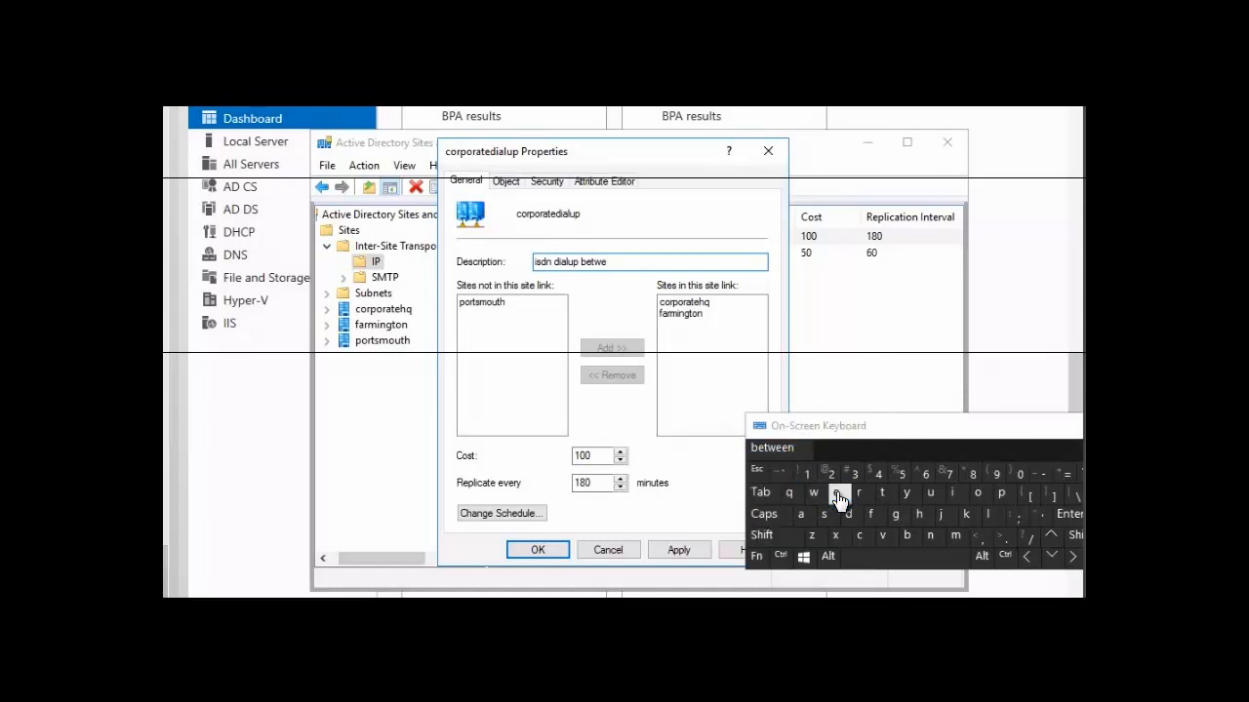
left_click(838, 496)
left_click(930, 536)
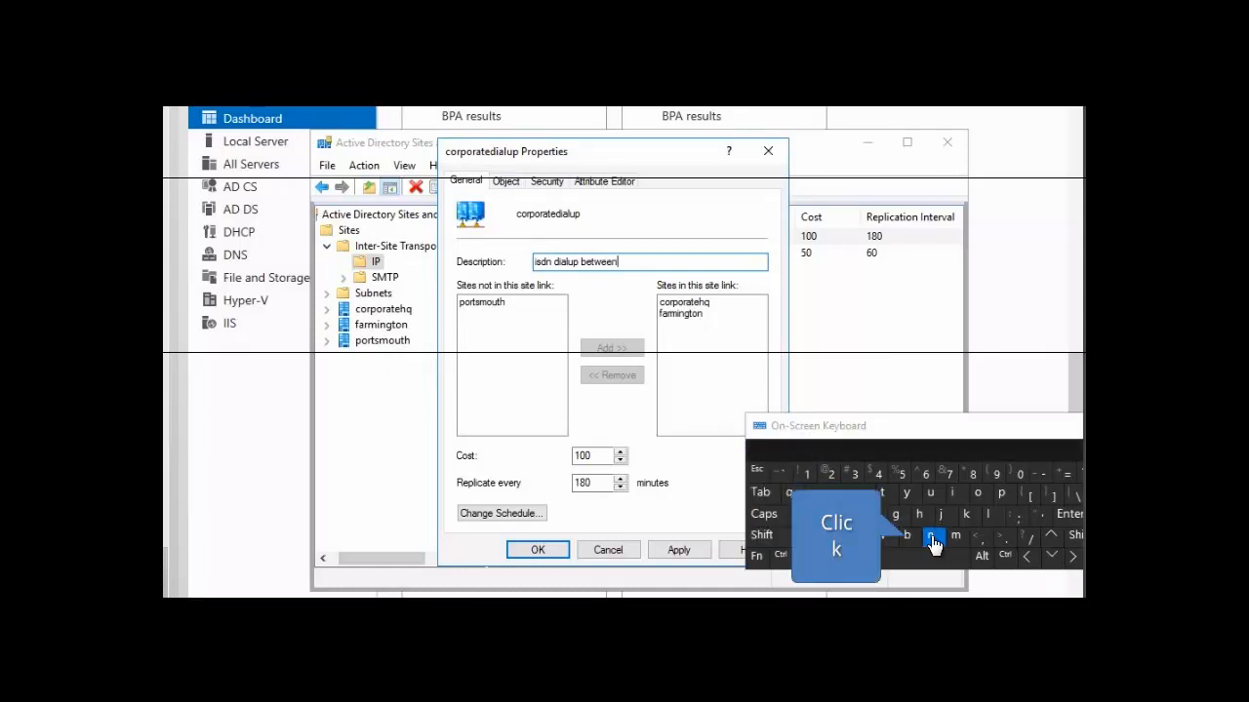
left_click(917, 558)
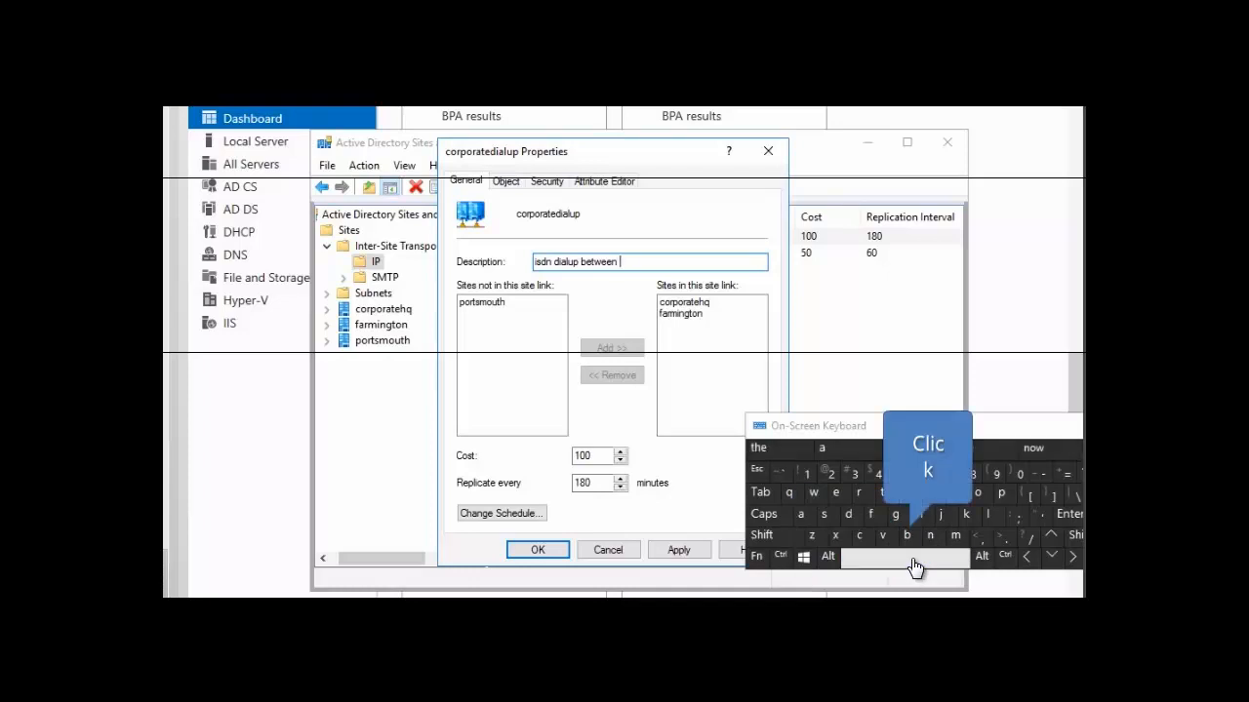
left_click(864, 539)
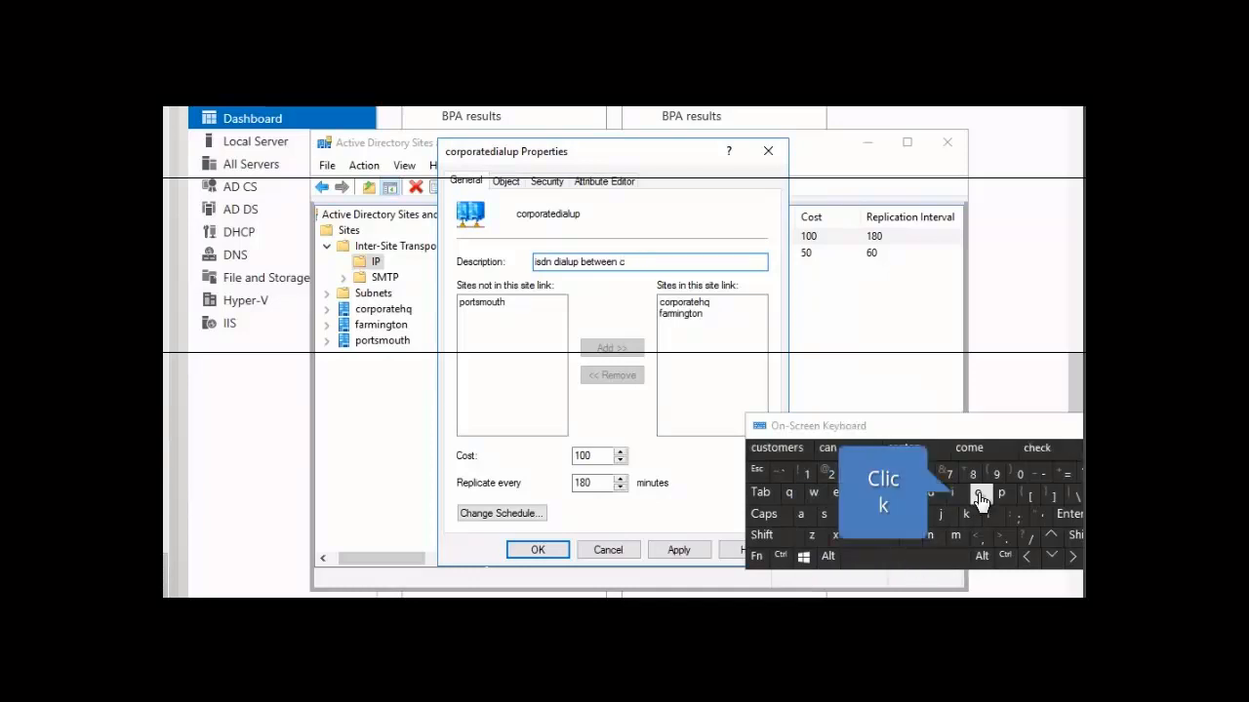
left_click(860, 494)
left_click(1003, 494)
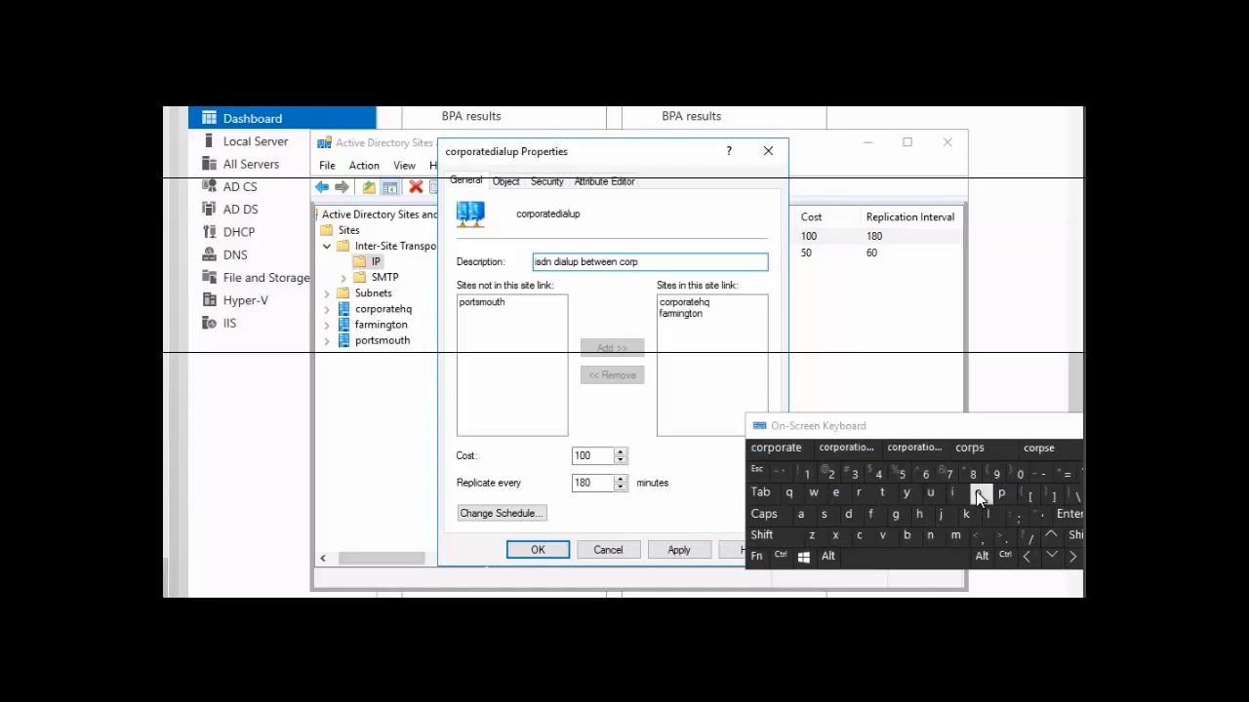
left_click(980, 495)
left_click(864, 496)
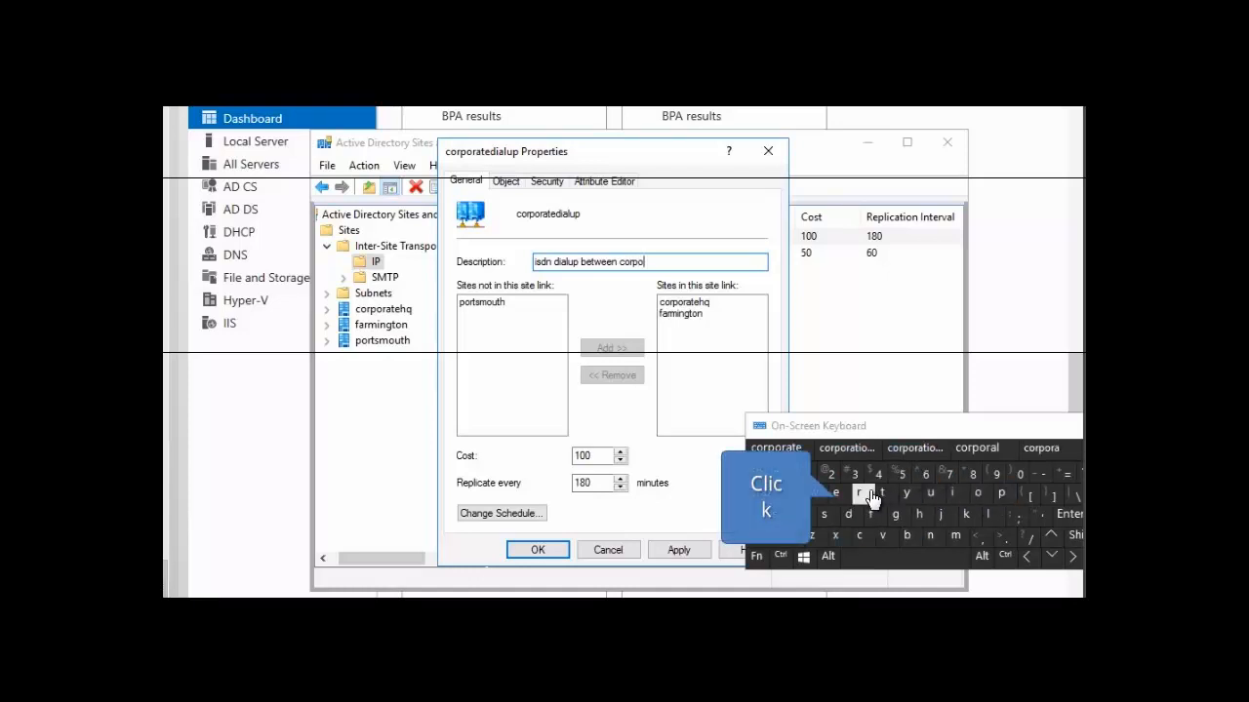
left_click(812, 514)
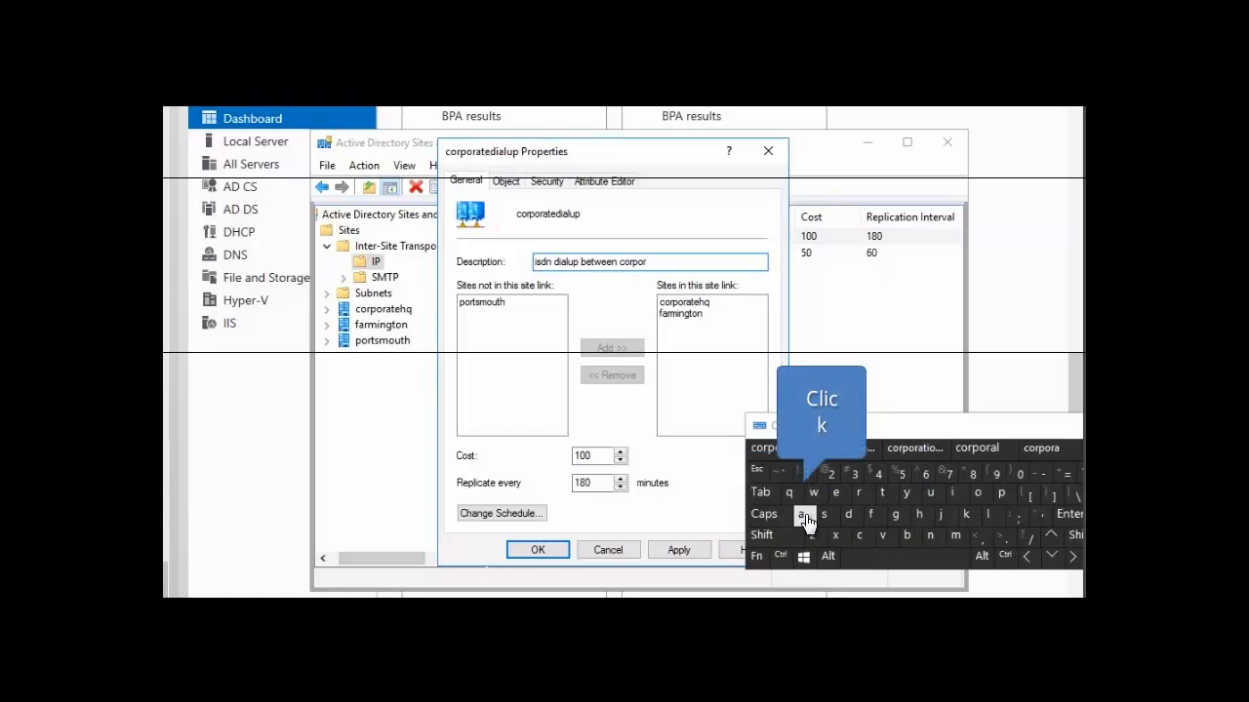
left_click(882, 495)
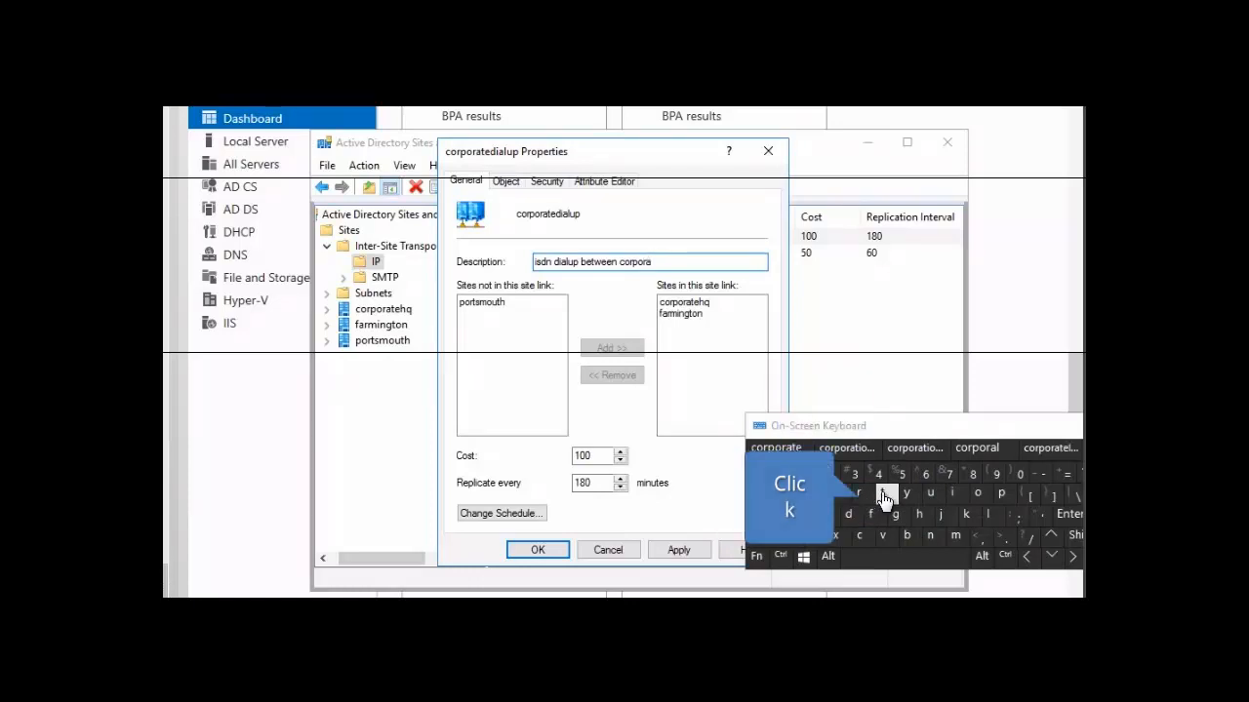
left_click(836, 496)
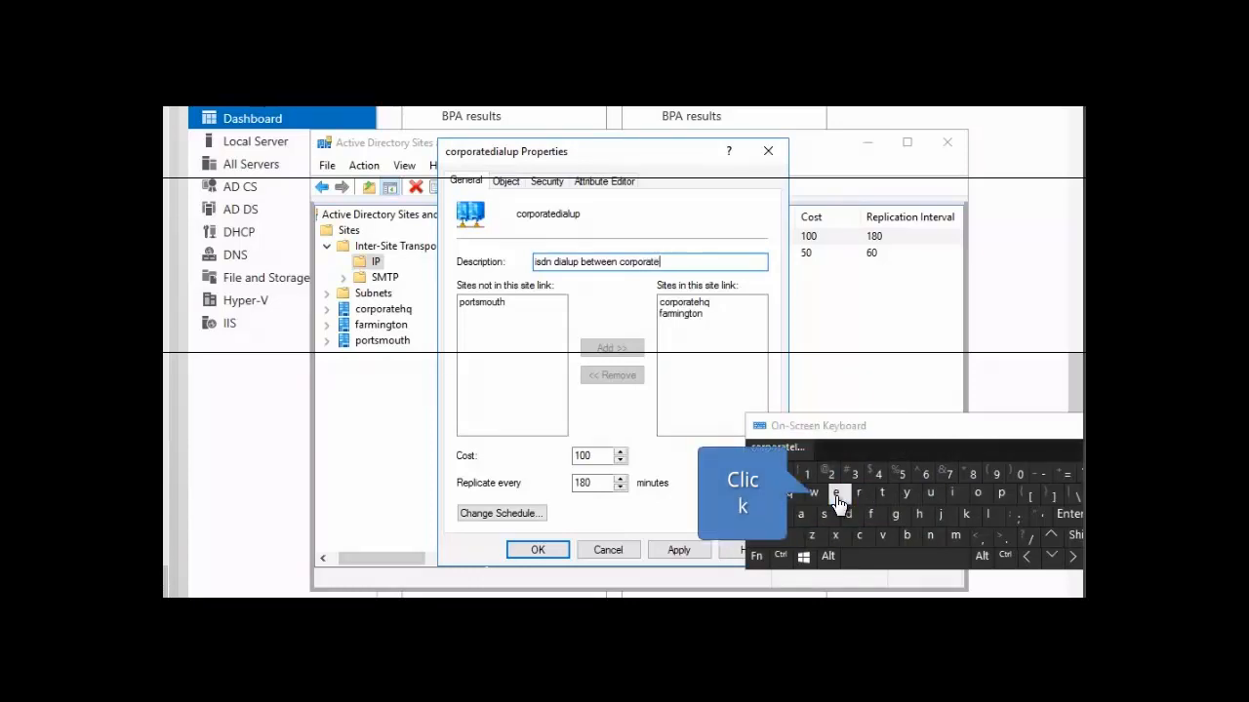
left_click(876, 558)
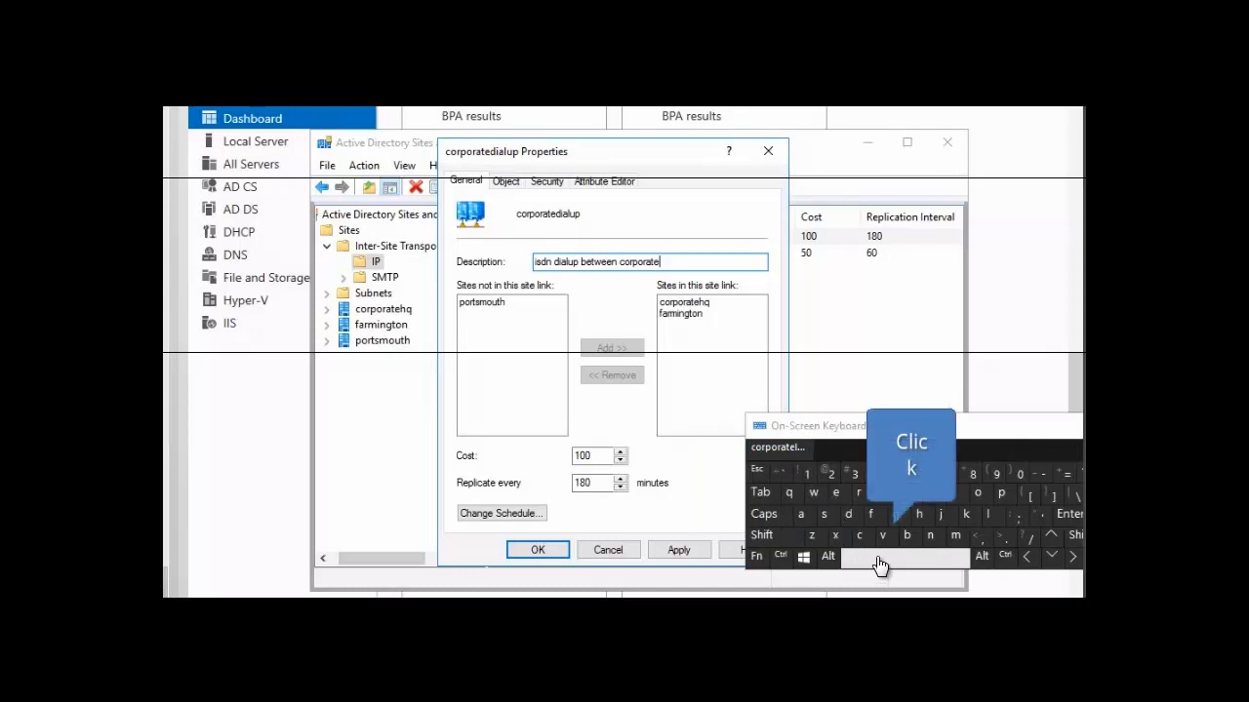
left_click(801, 517)
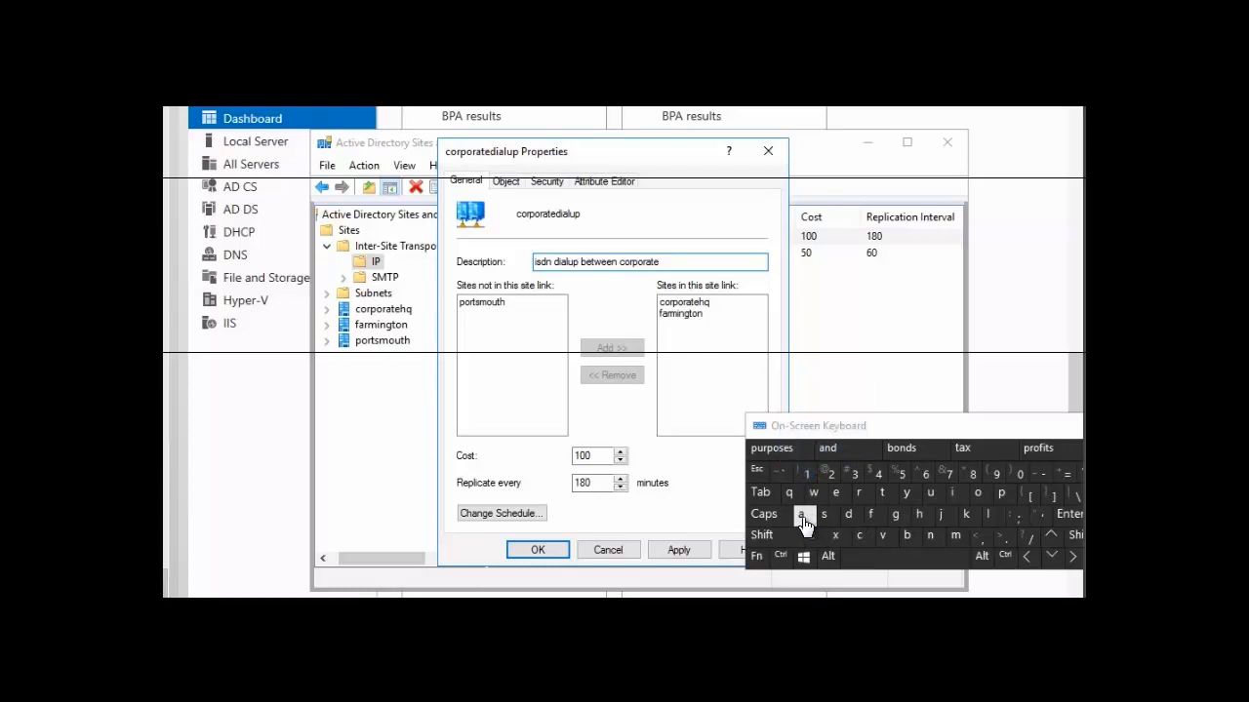
left_click(801, 517)
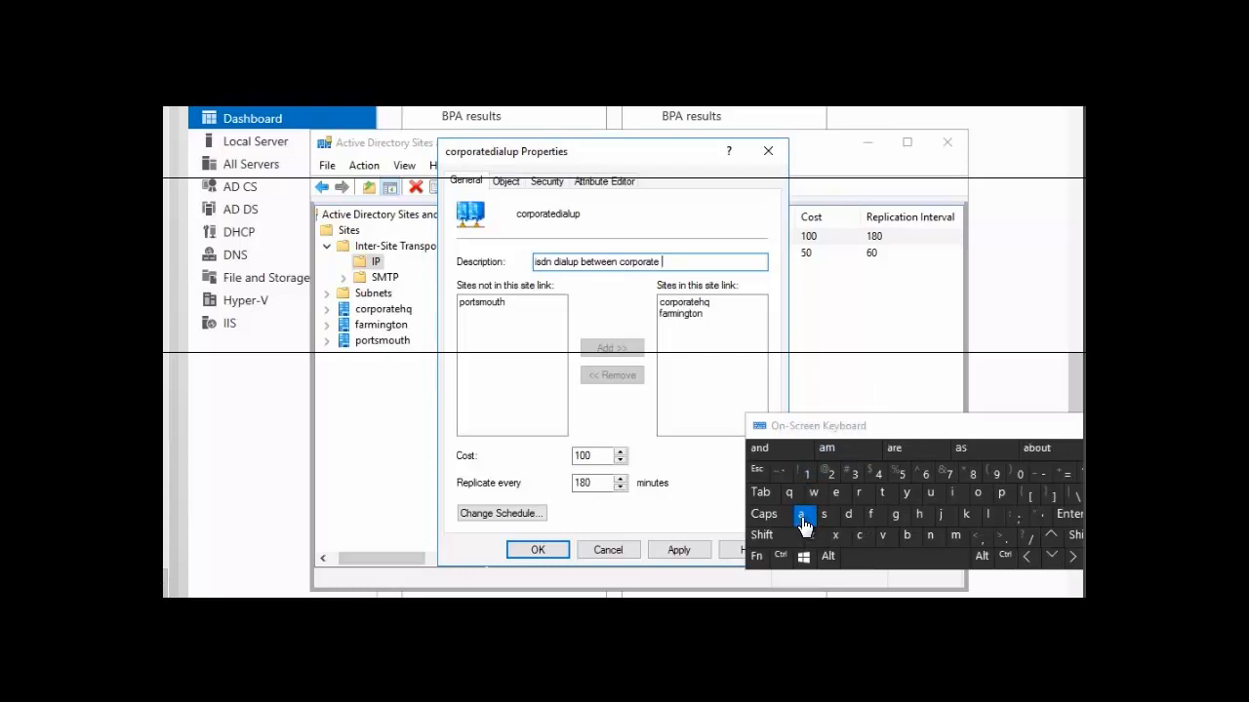
left_click(931, 538)
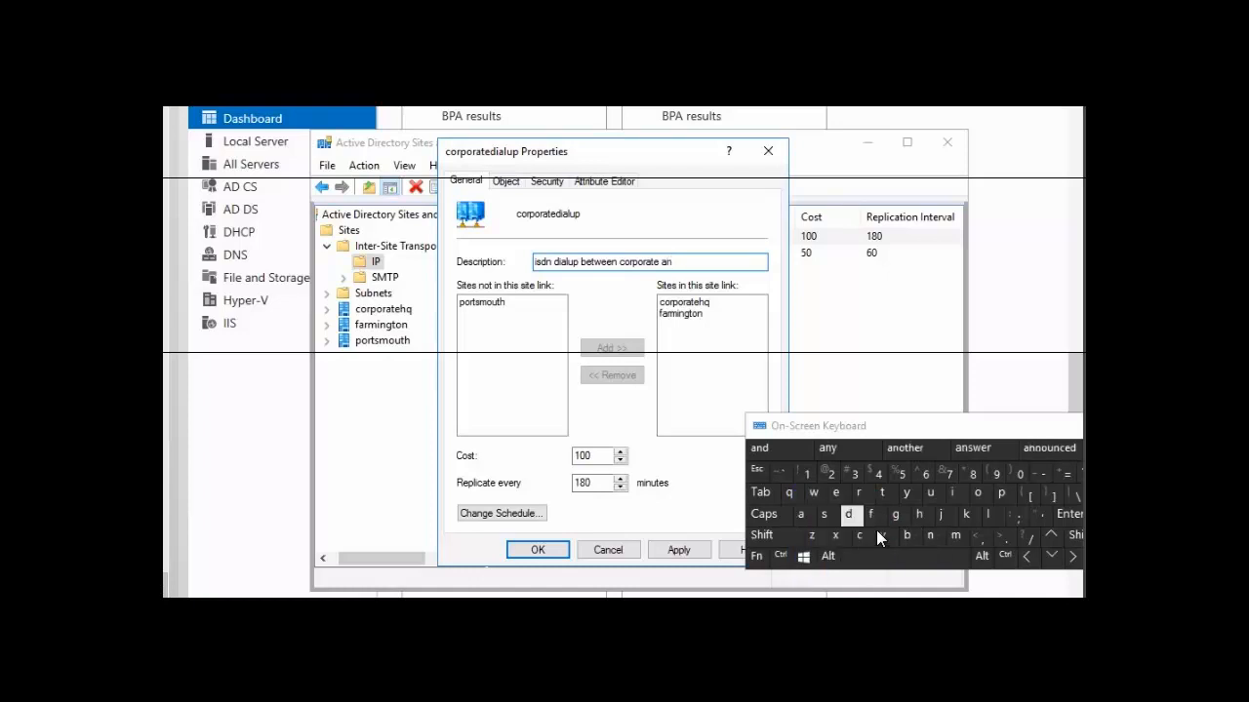
left_click(850, 517)
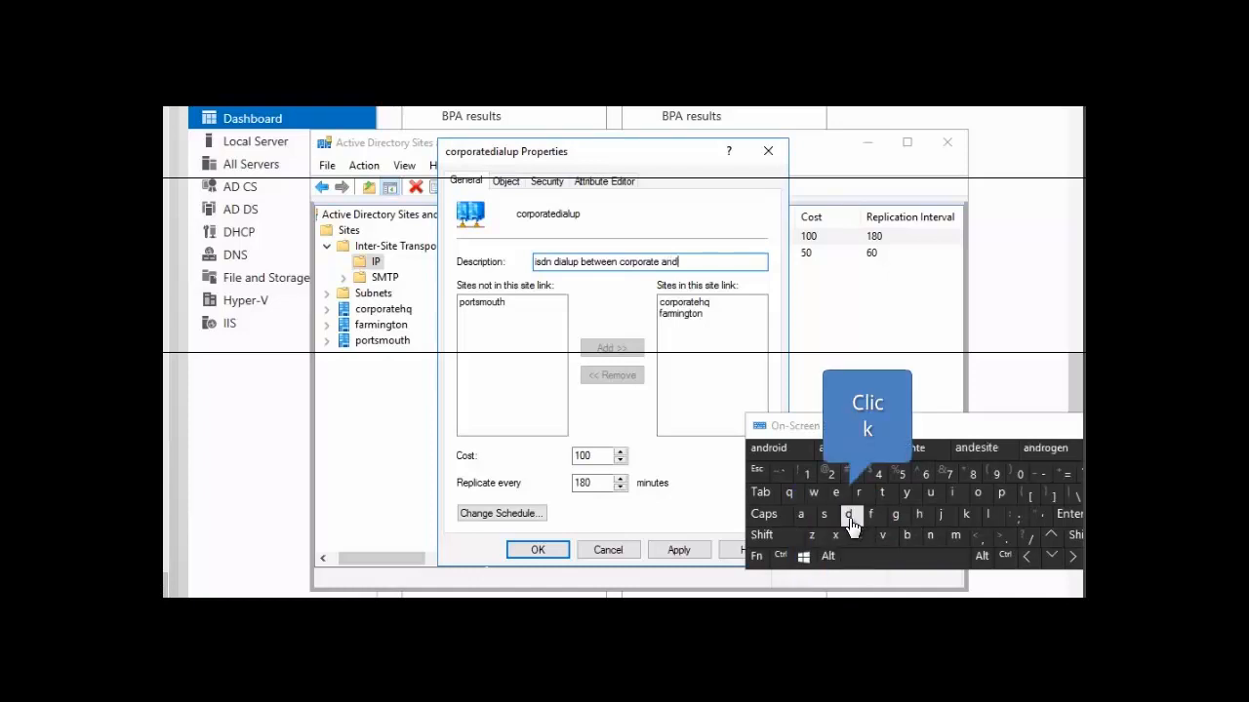
left_click(878, 559)
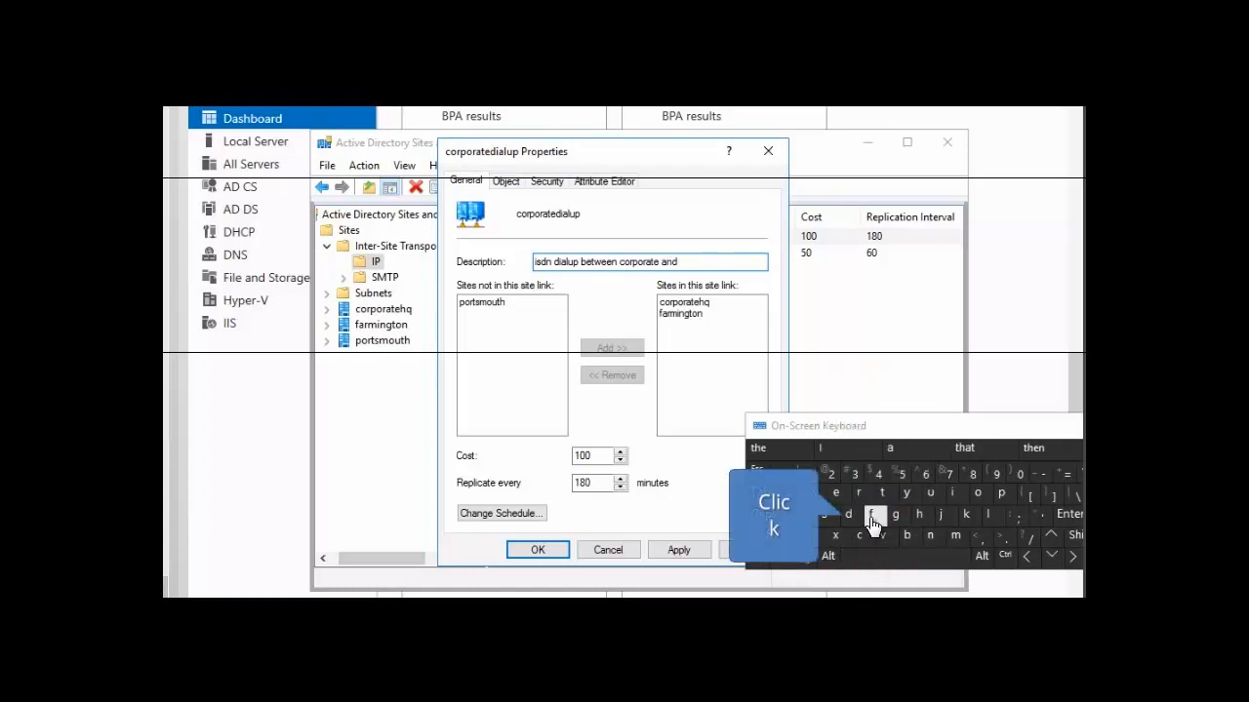
left_click(873, 517)
left_click(800, 514)
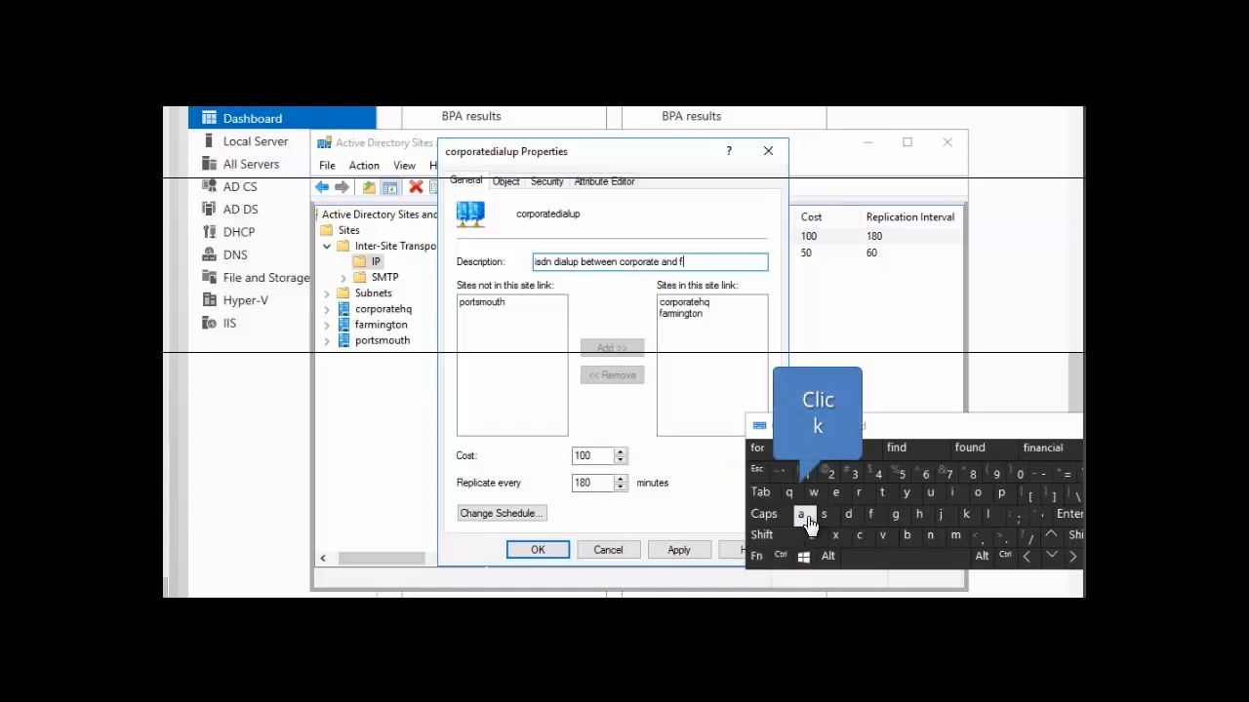
left_click(864, 498)
left_click(958, 539)
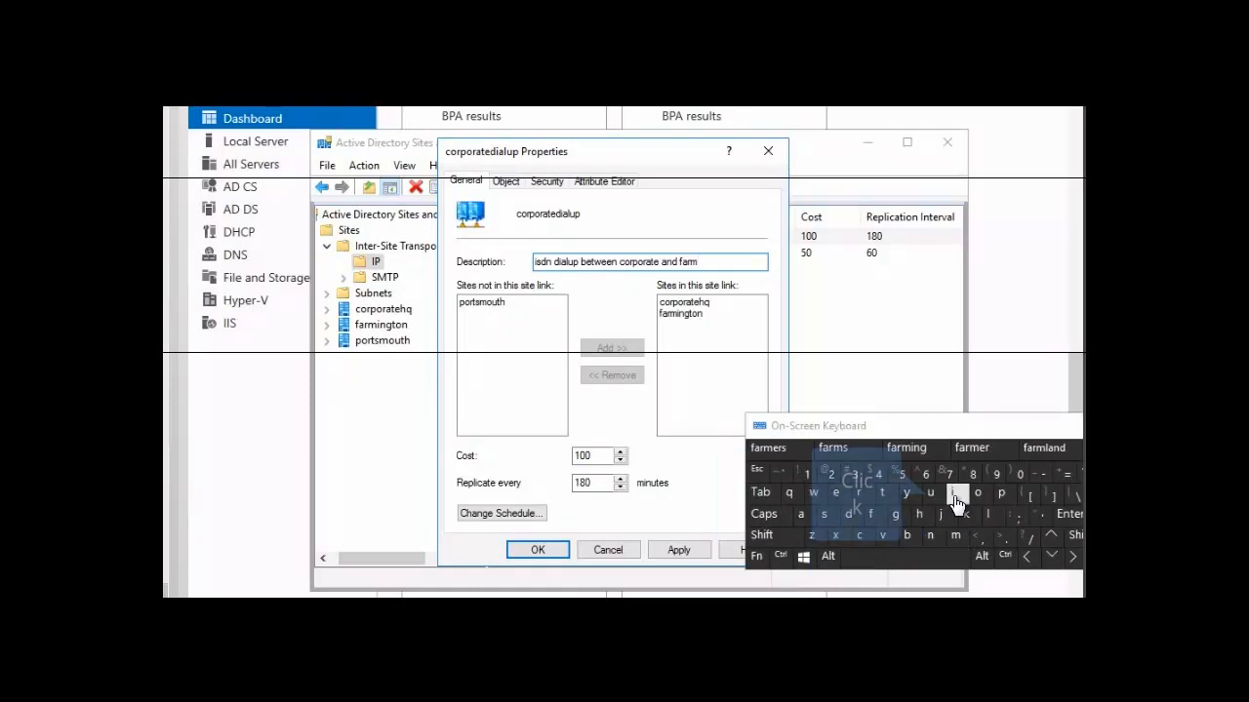
left_click(956, 494)
left_click(933, 537)
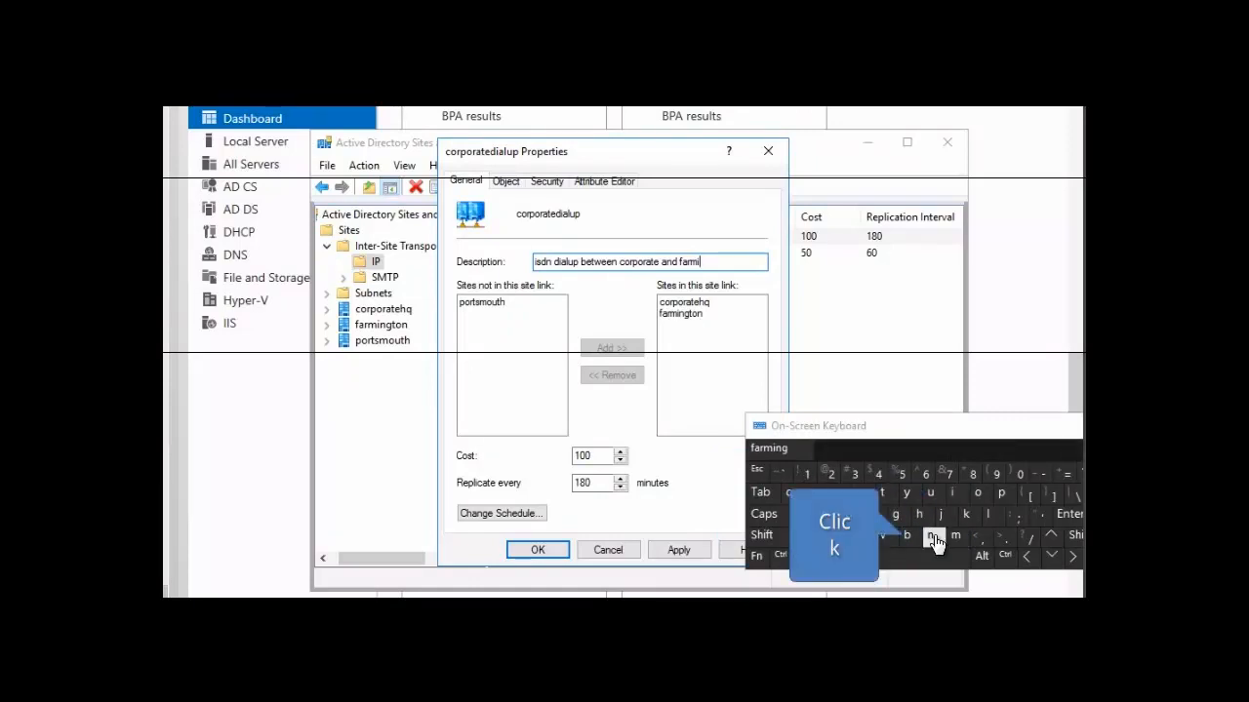
left_click(896, 518)
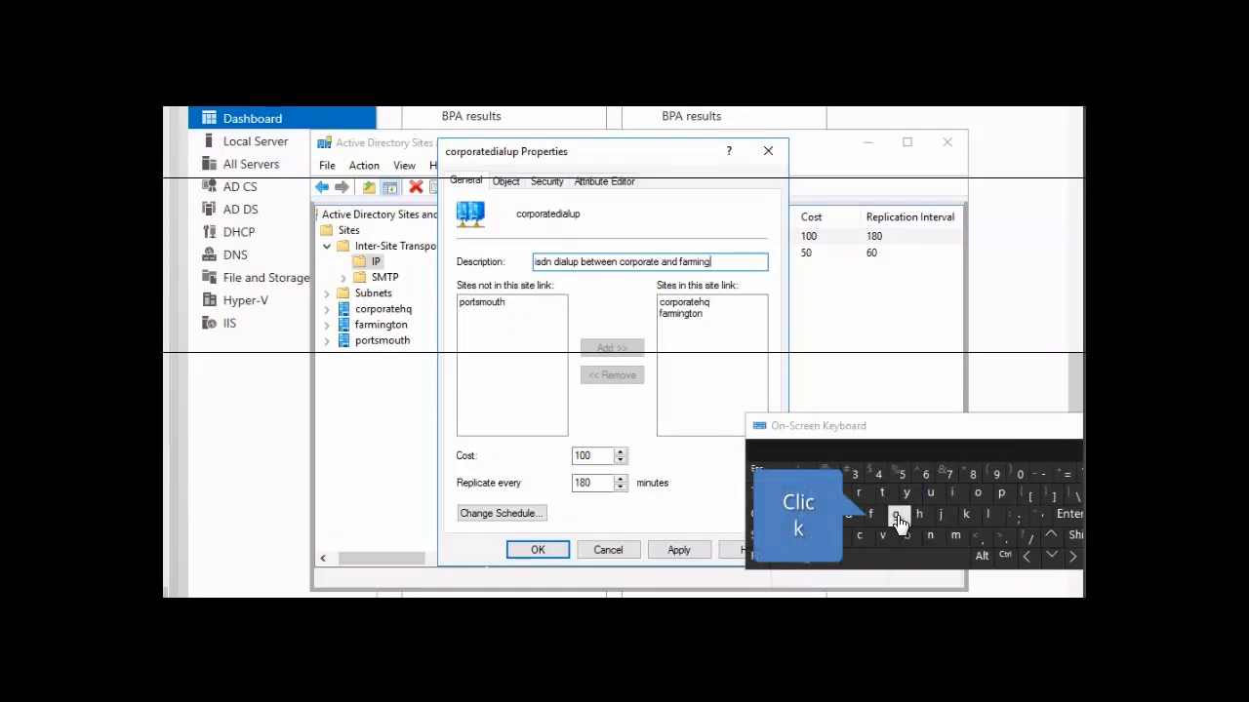
left_click(882, 494)
left_click(977, 493)
left_click(932, 536)
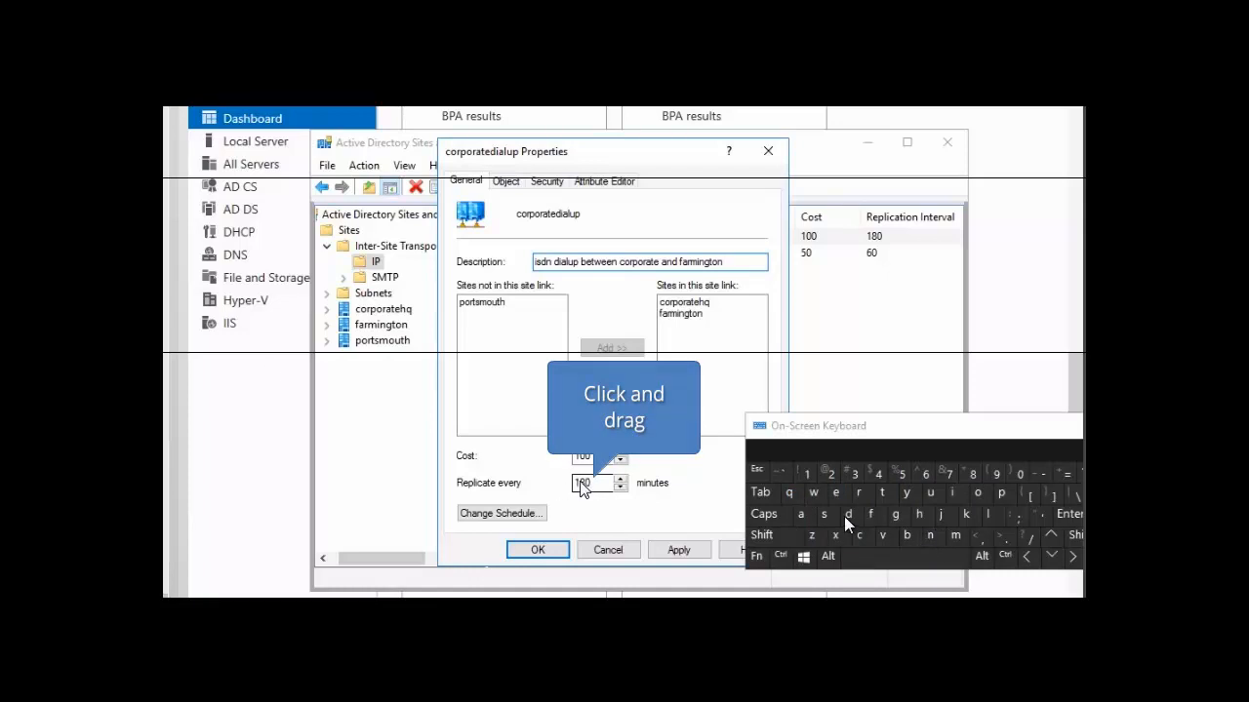
Set the corporatedialup site link to replicate every 120 minutes
left_click_drag(597, 483, 576, 489)
left_click(804, 476)
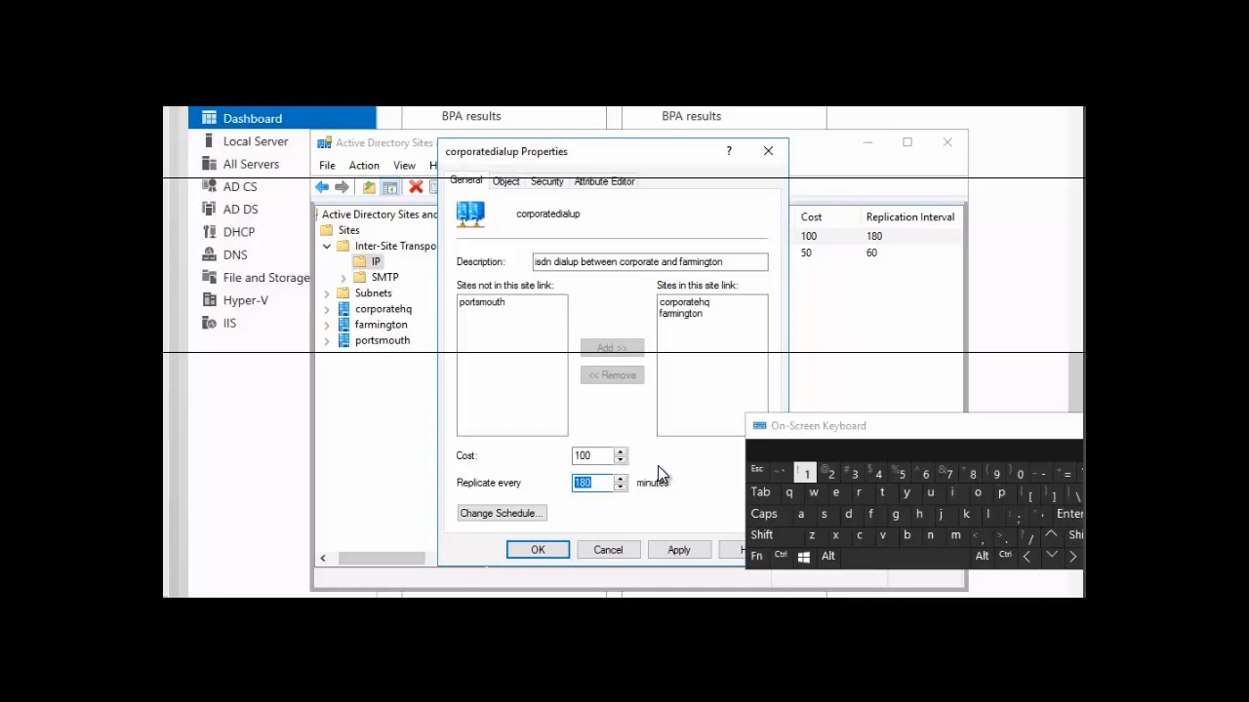
left_click(810, 478)
left_click(843, 476)
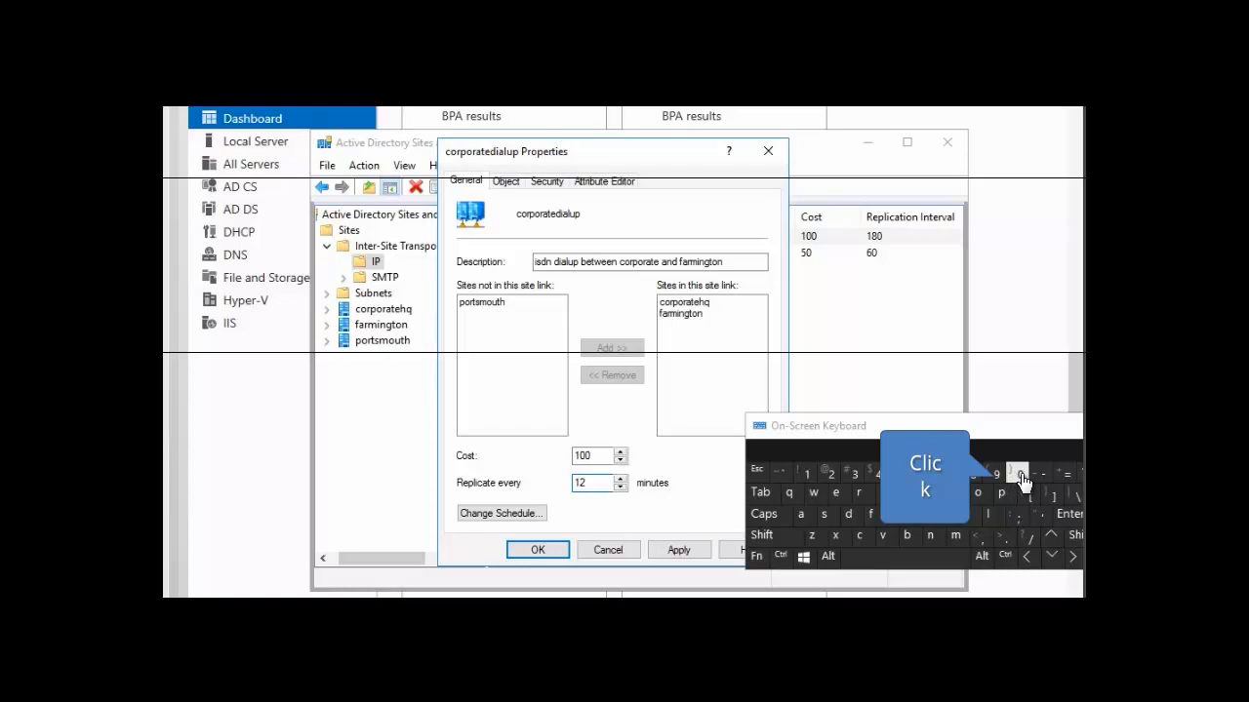
left_click(1019, 476)
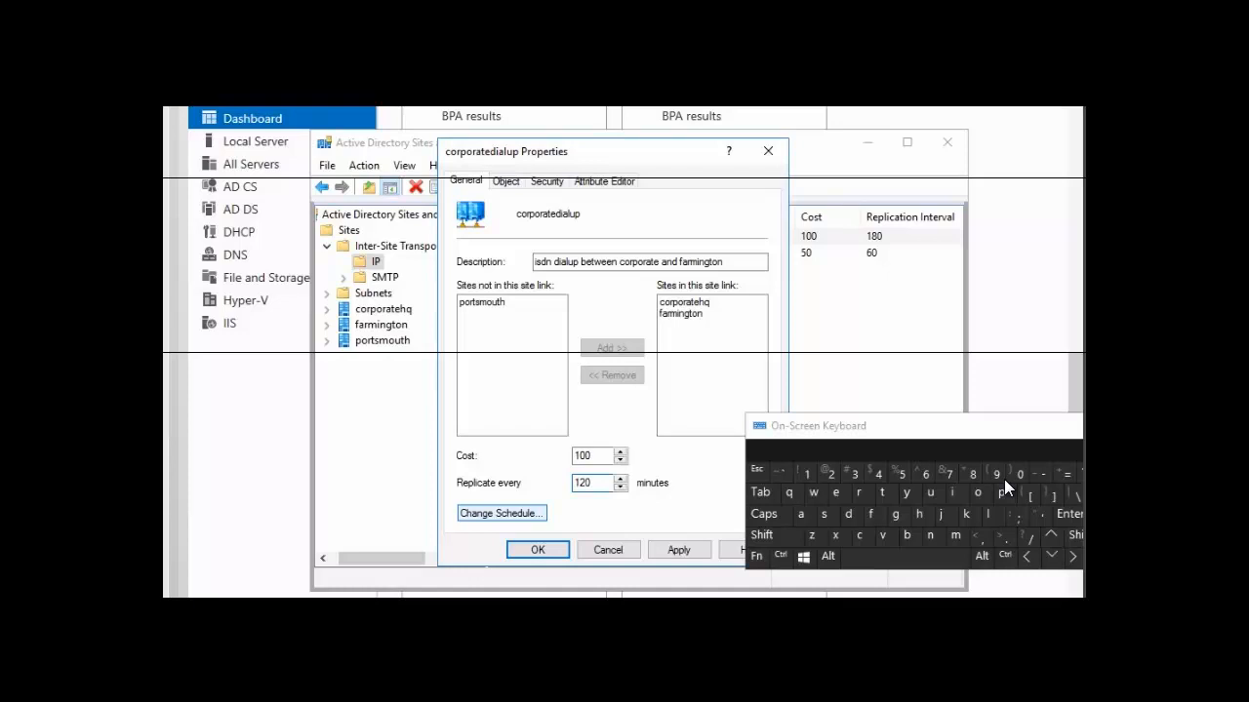
Make replication unavailable Monday through Friday from 8:00 AM to 7:00 PM in the corporatedialup schedule and save the site link's properties
left_click(522, 513)
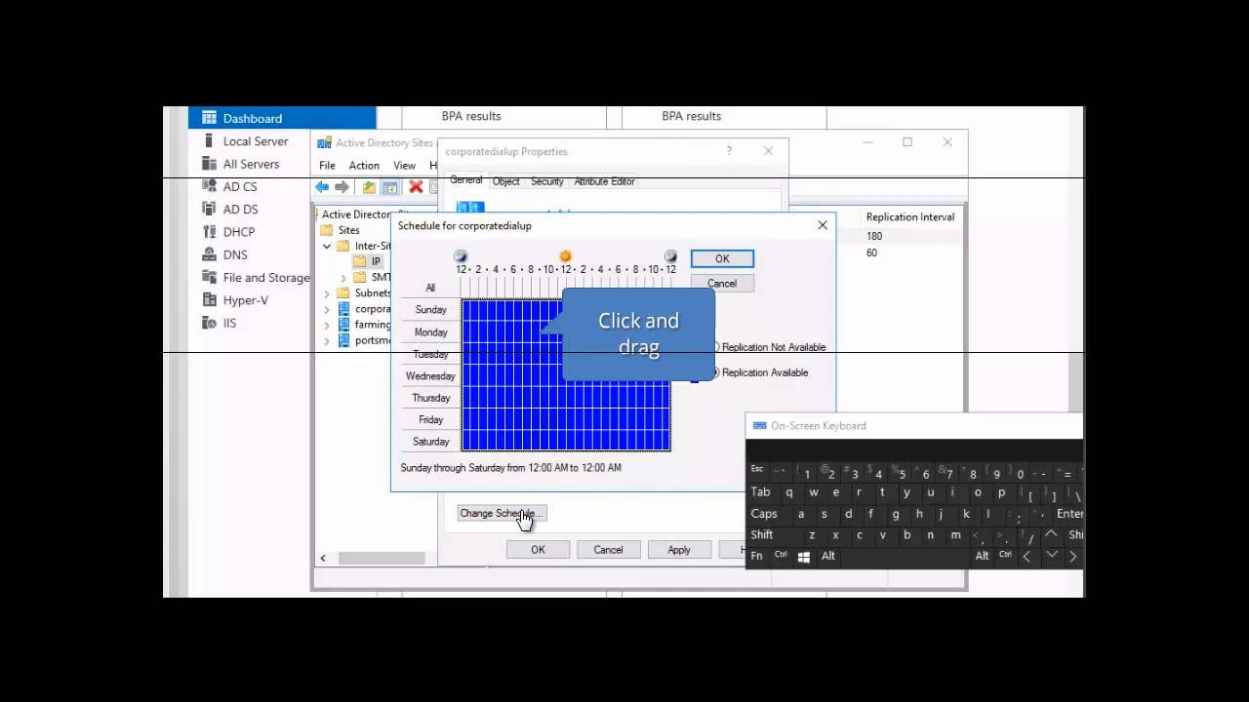
left_click_drag(535, 335, 619, 417)
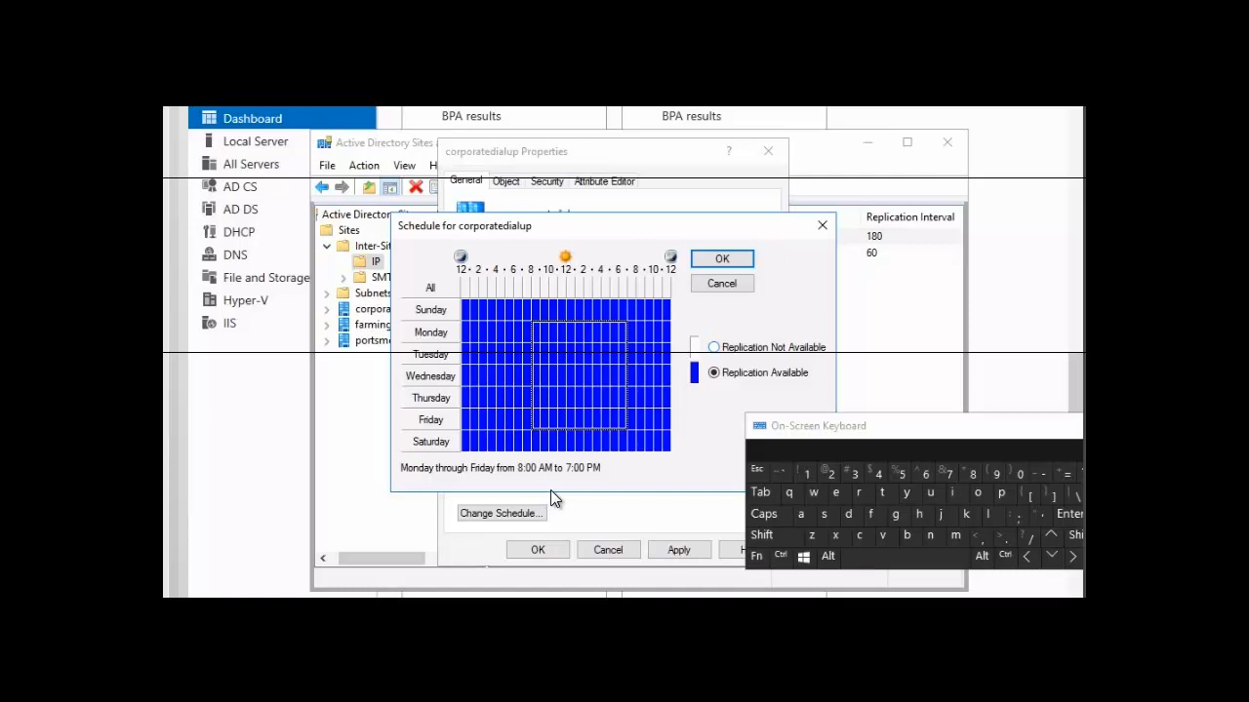
left_click(714, 350)
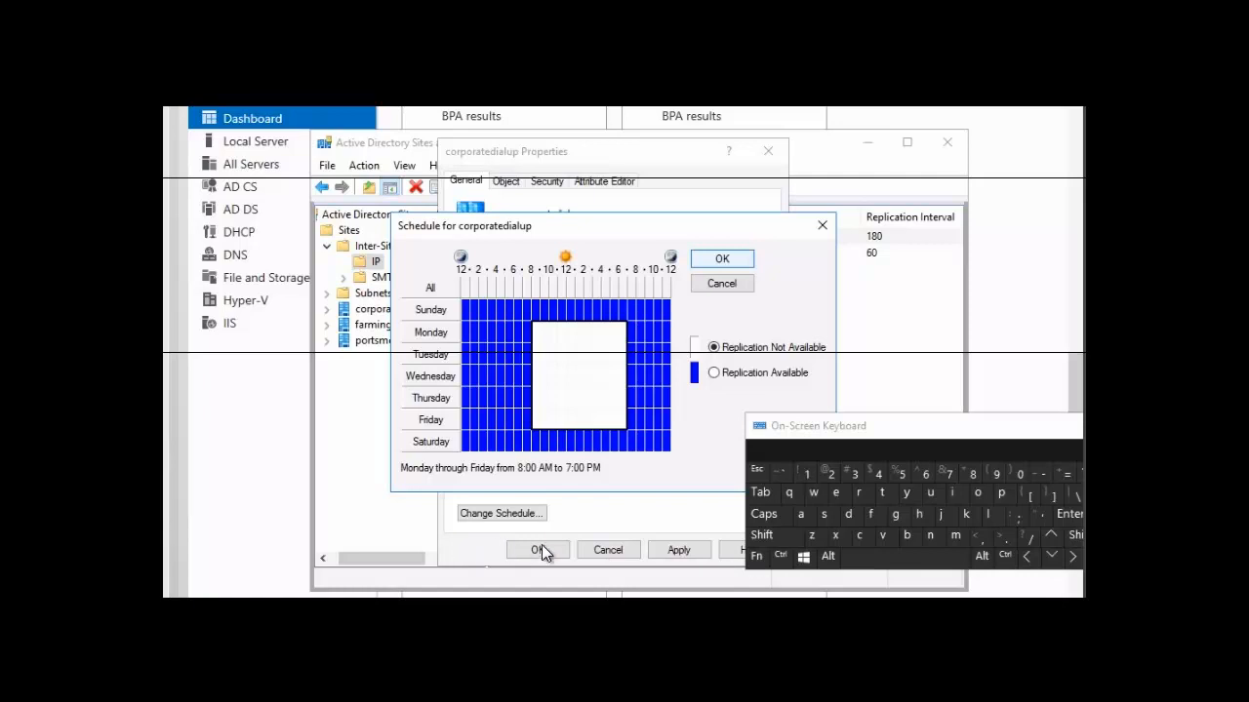
left_click(717, 257)
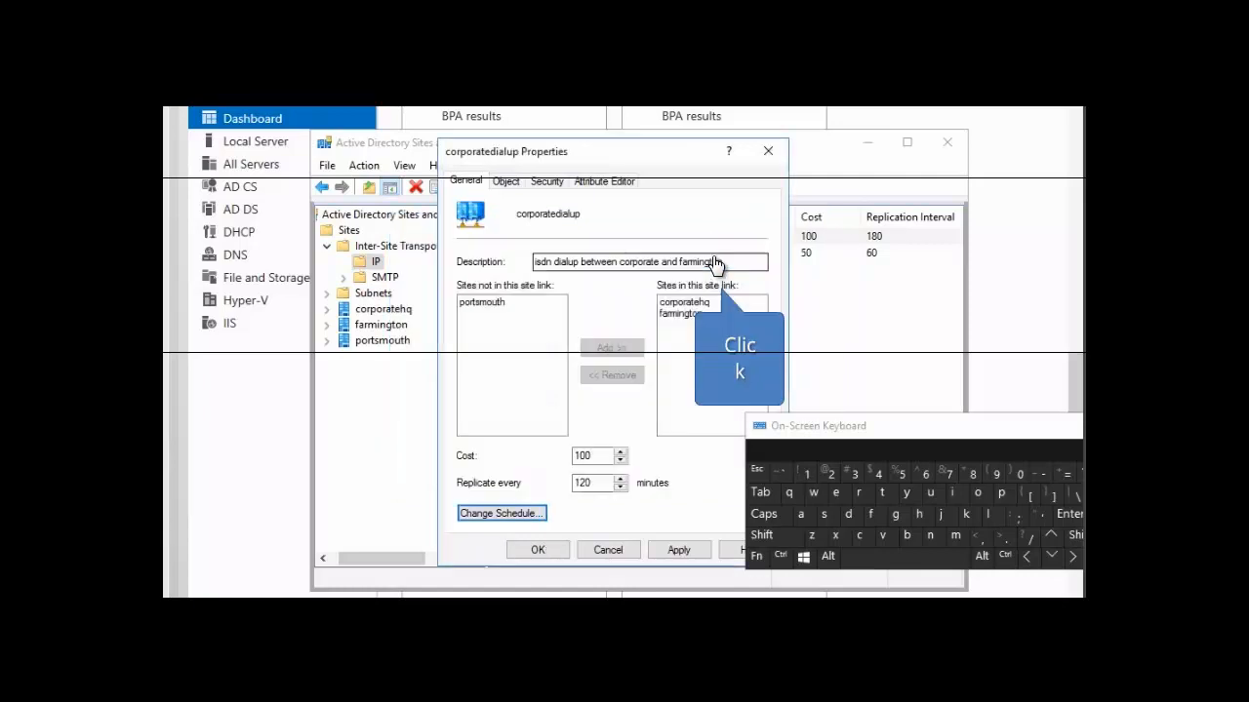
left_click(540, 551)
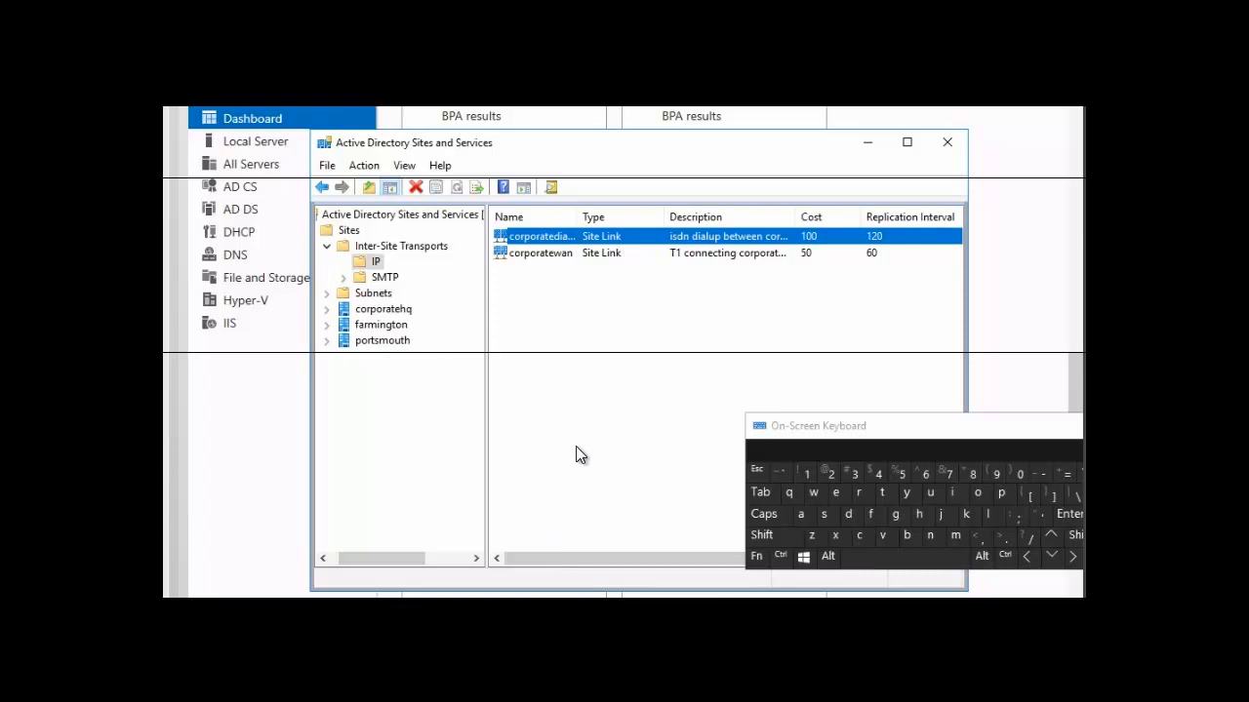
Create a site link bridge named corporatebridge in the IP inter-site transport, containing the corporatedialup and corporatewan site links
right_click(370, 266)
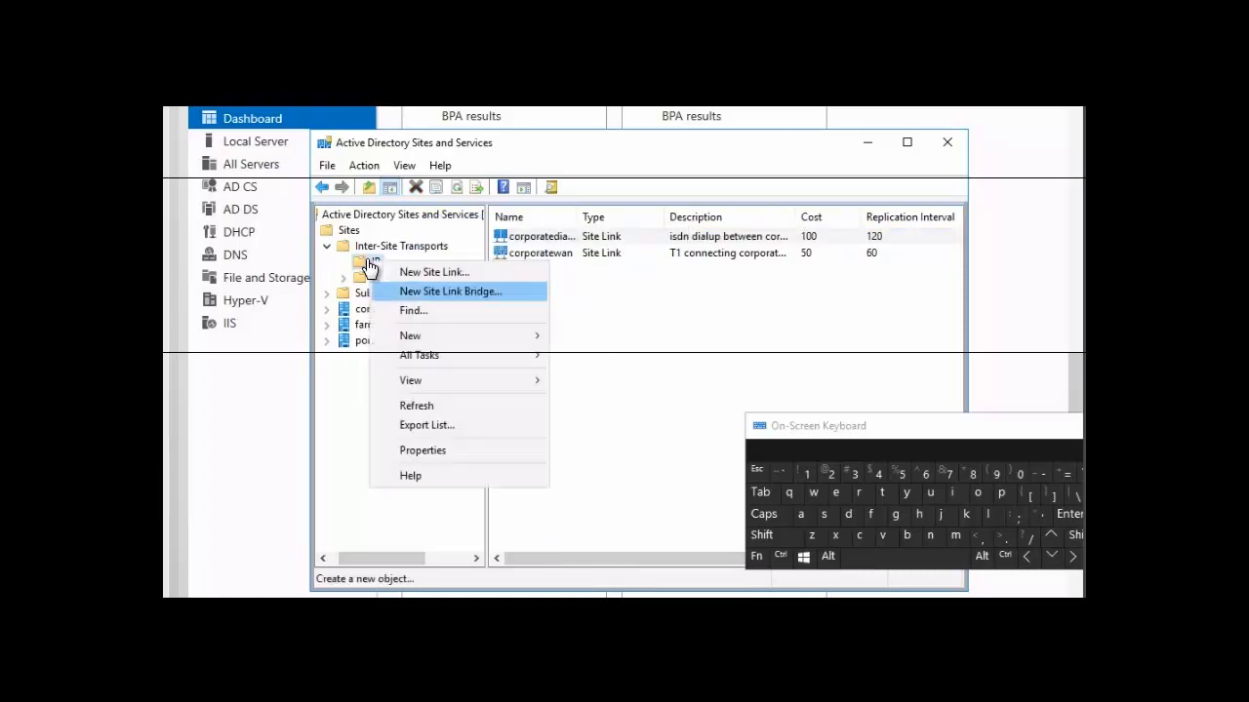
left_click(469, 292)
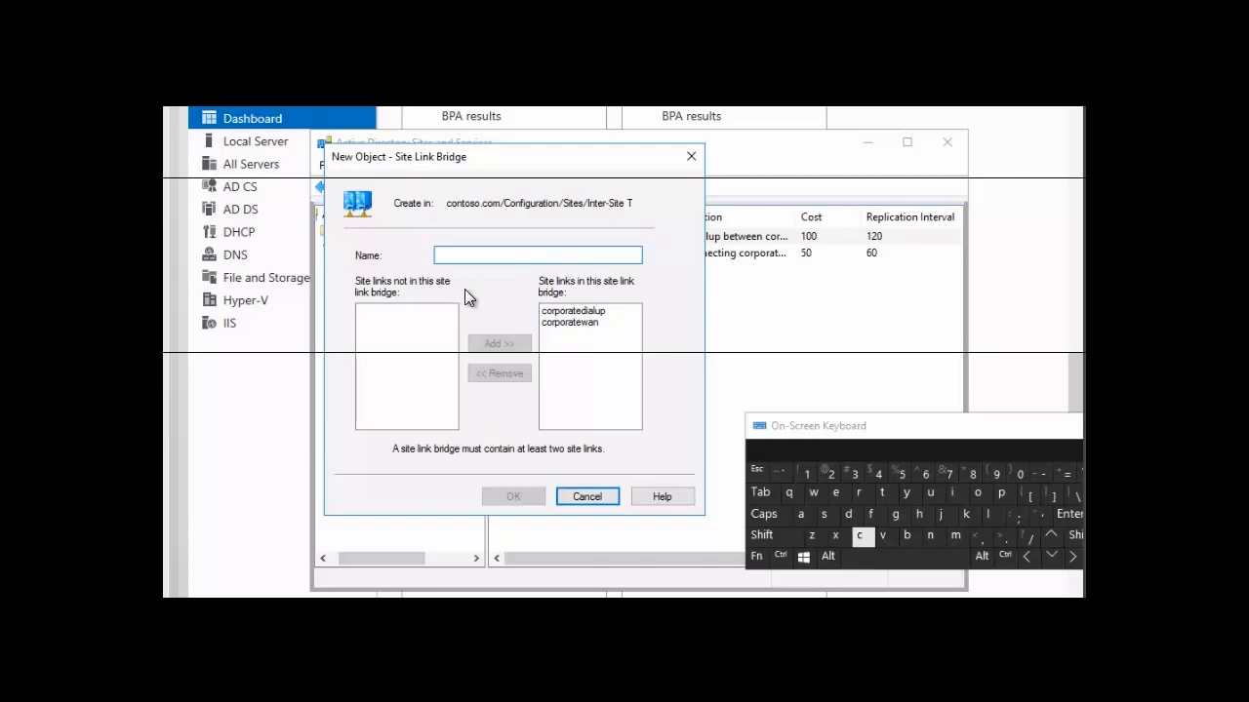
left_click(860, 538)
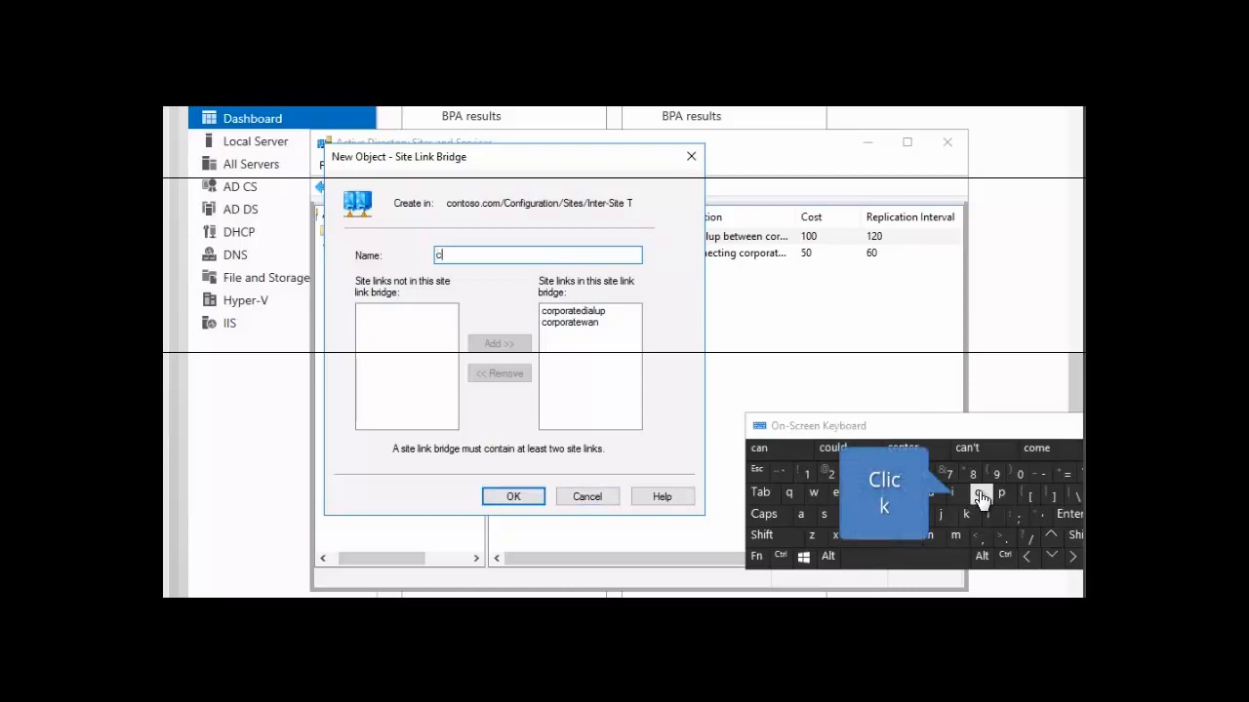
left_click(980, 497)
left_click(862, 494)
left_click(1000, 493)
left_click(977, 493)
left_click(861, 494)
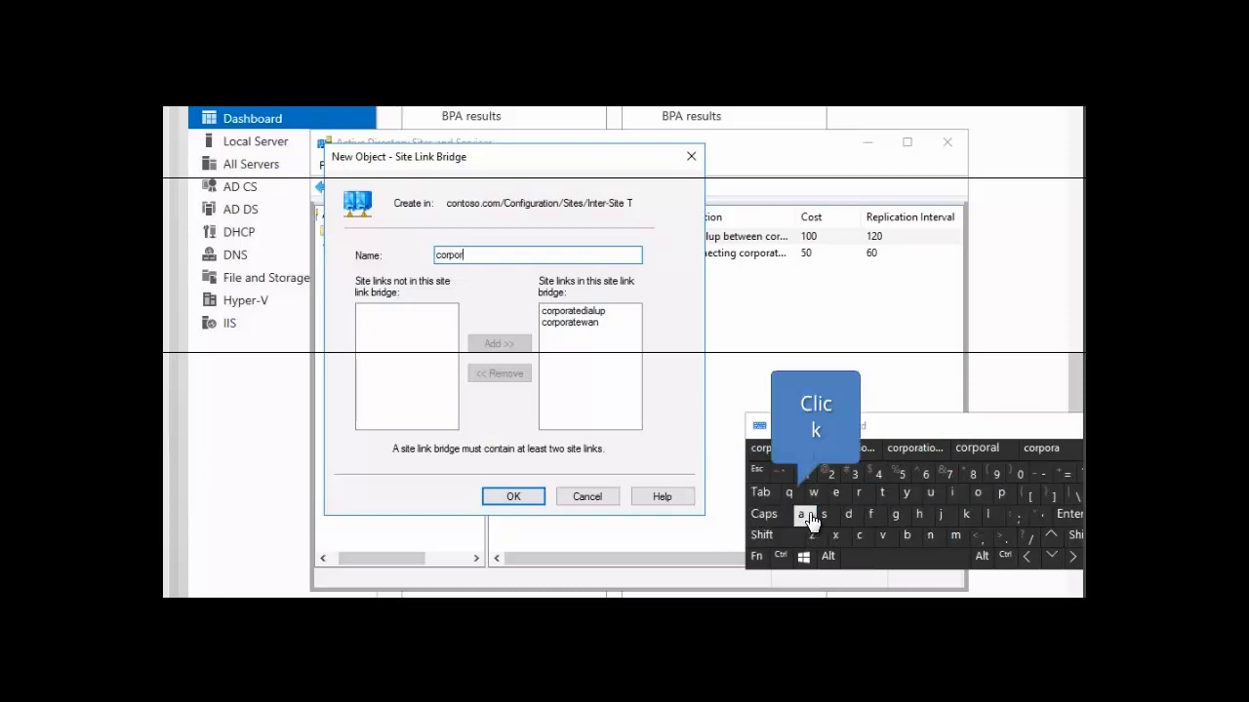
left_click(804, 518)
left_click(883, 495)
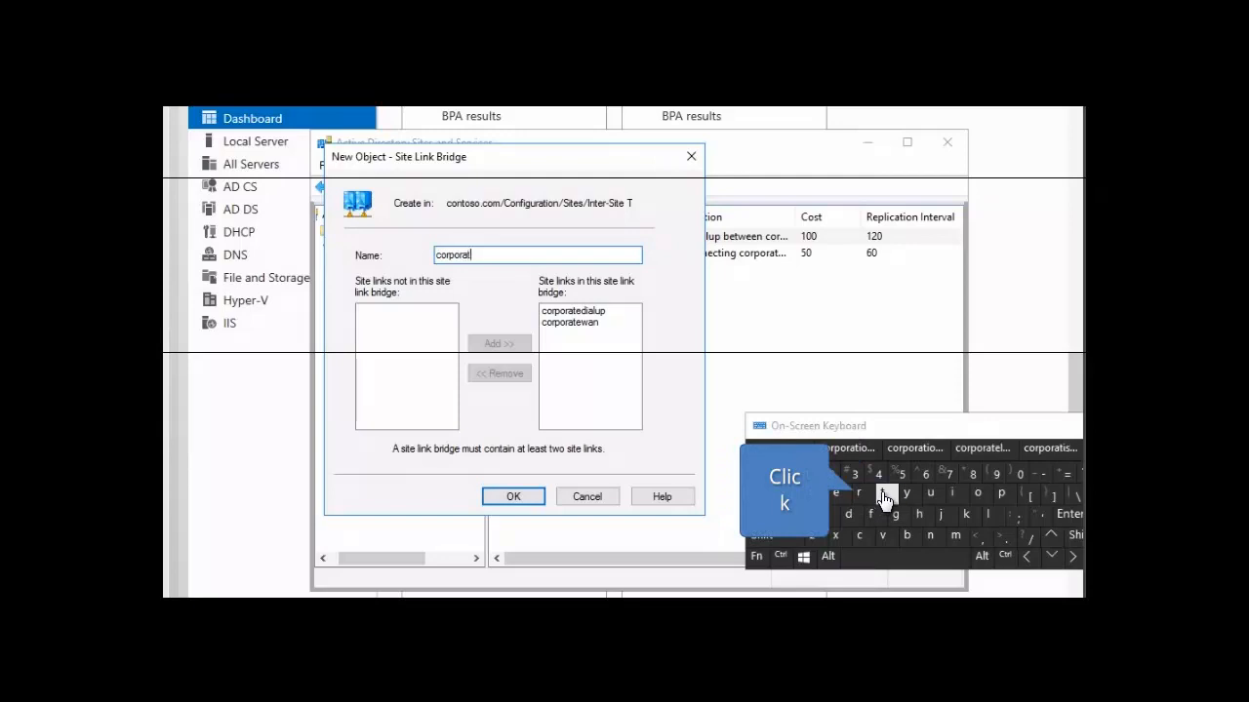
left_click(837, 496)
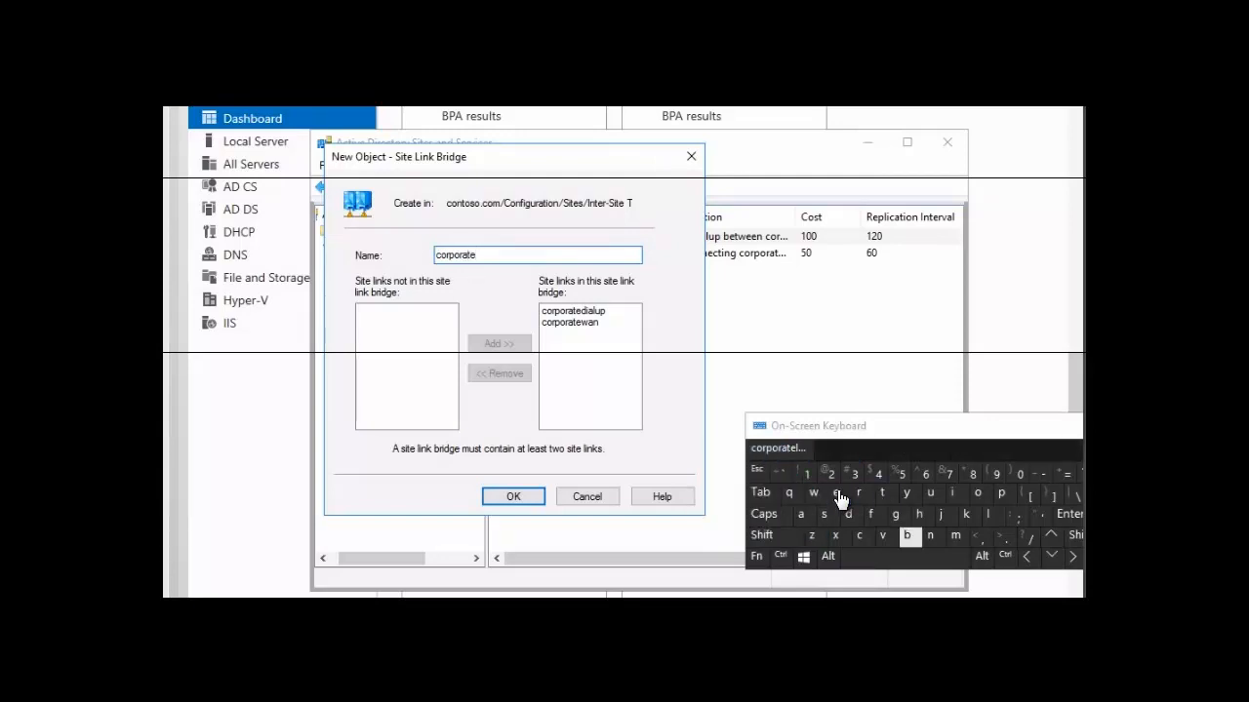
left_click(906, 534)
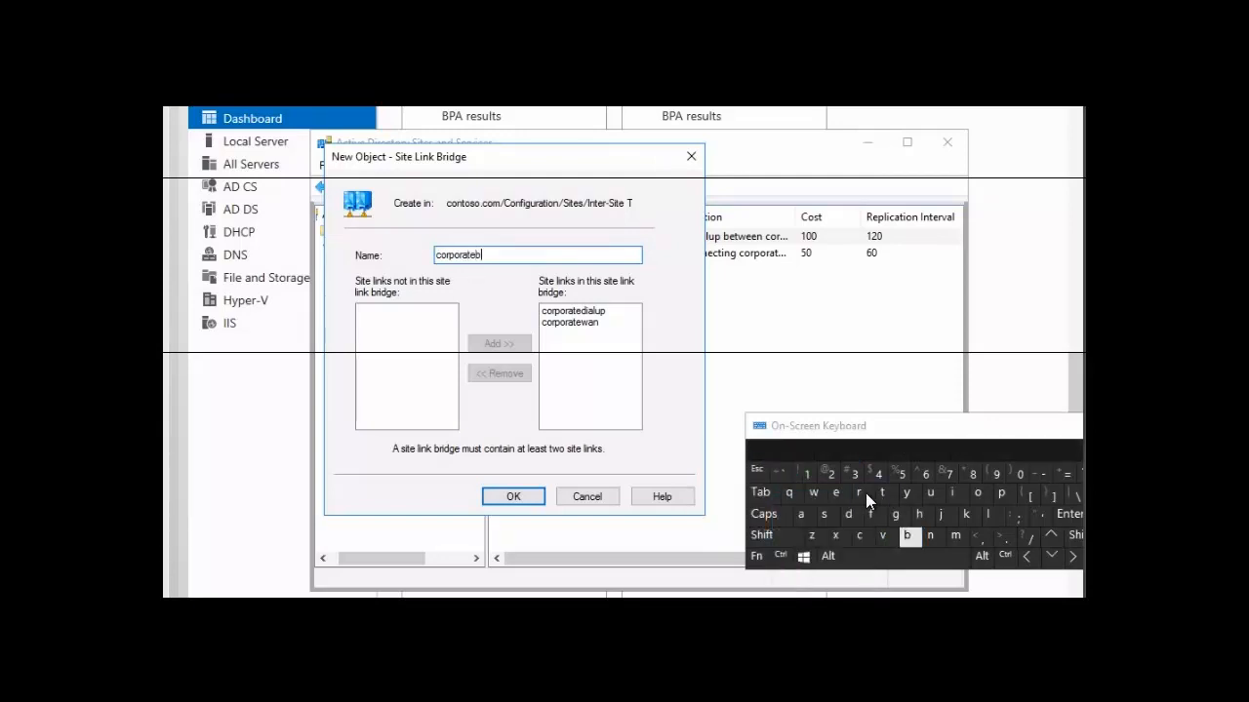
left_click(863, 495)
left_click(846, 509)
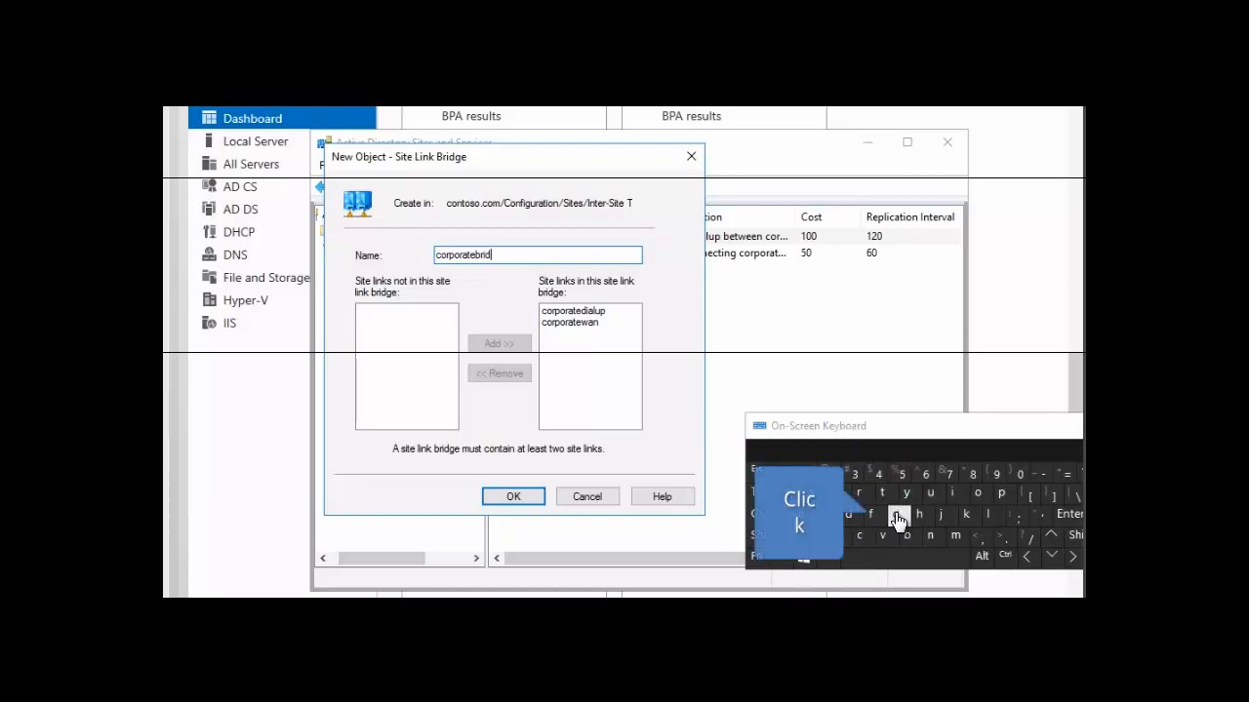
left_click(898, 518)
left_click(842, 497)
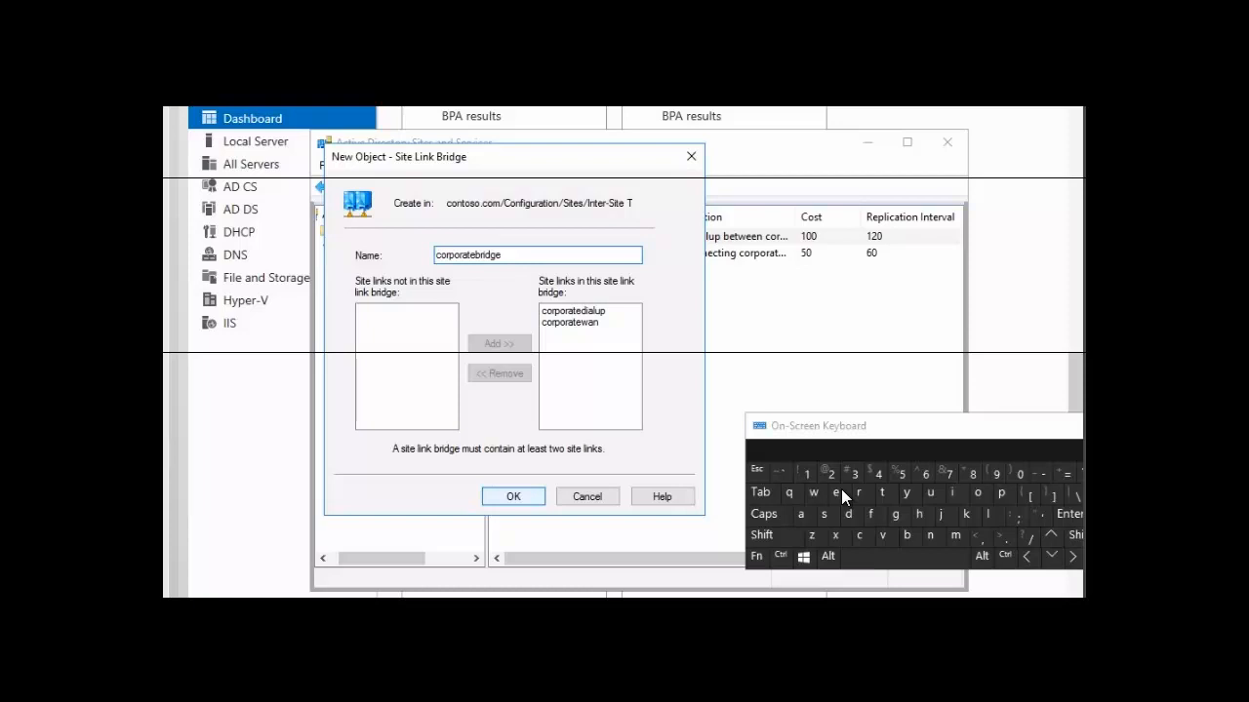
left_click(521, 499)
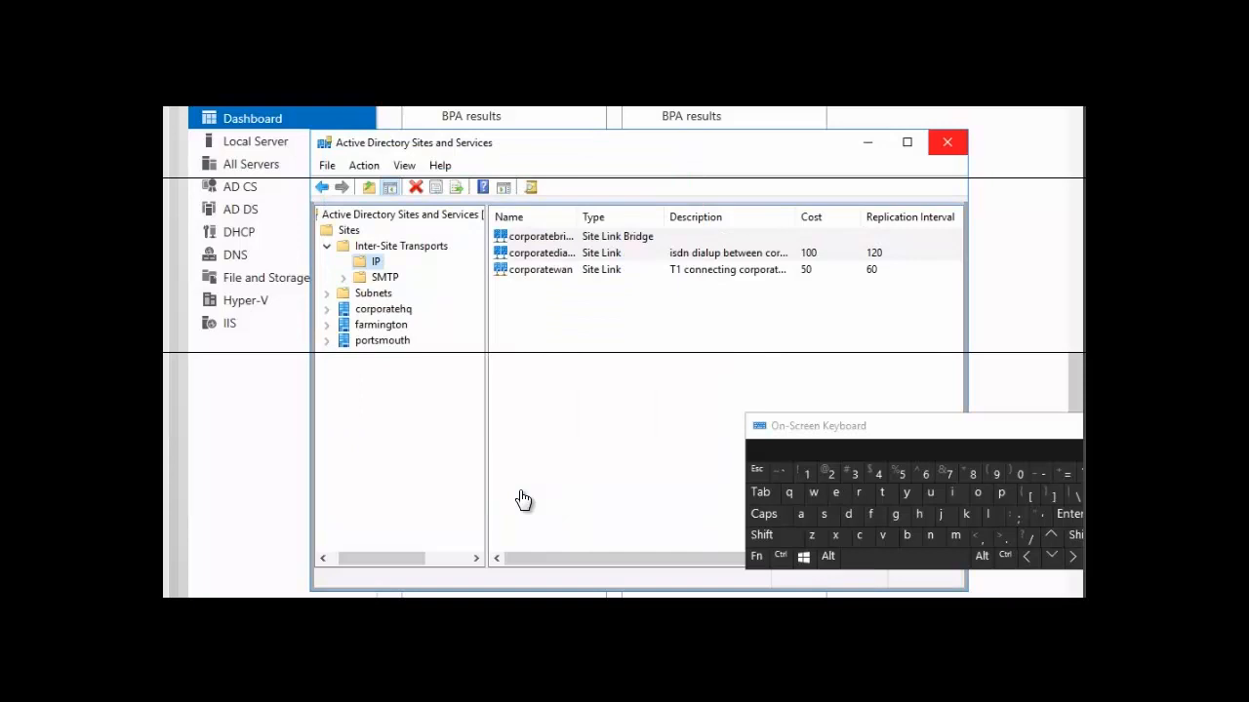